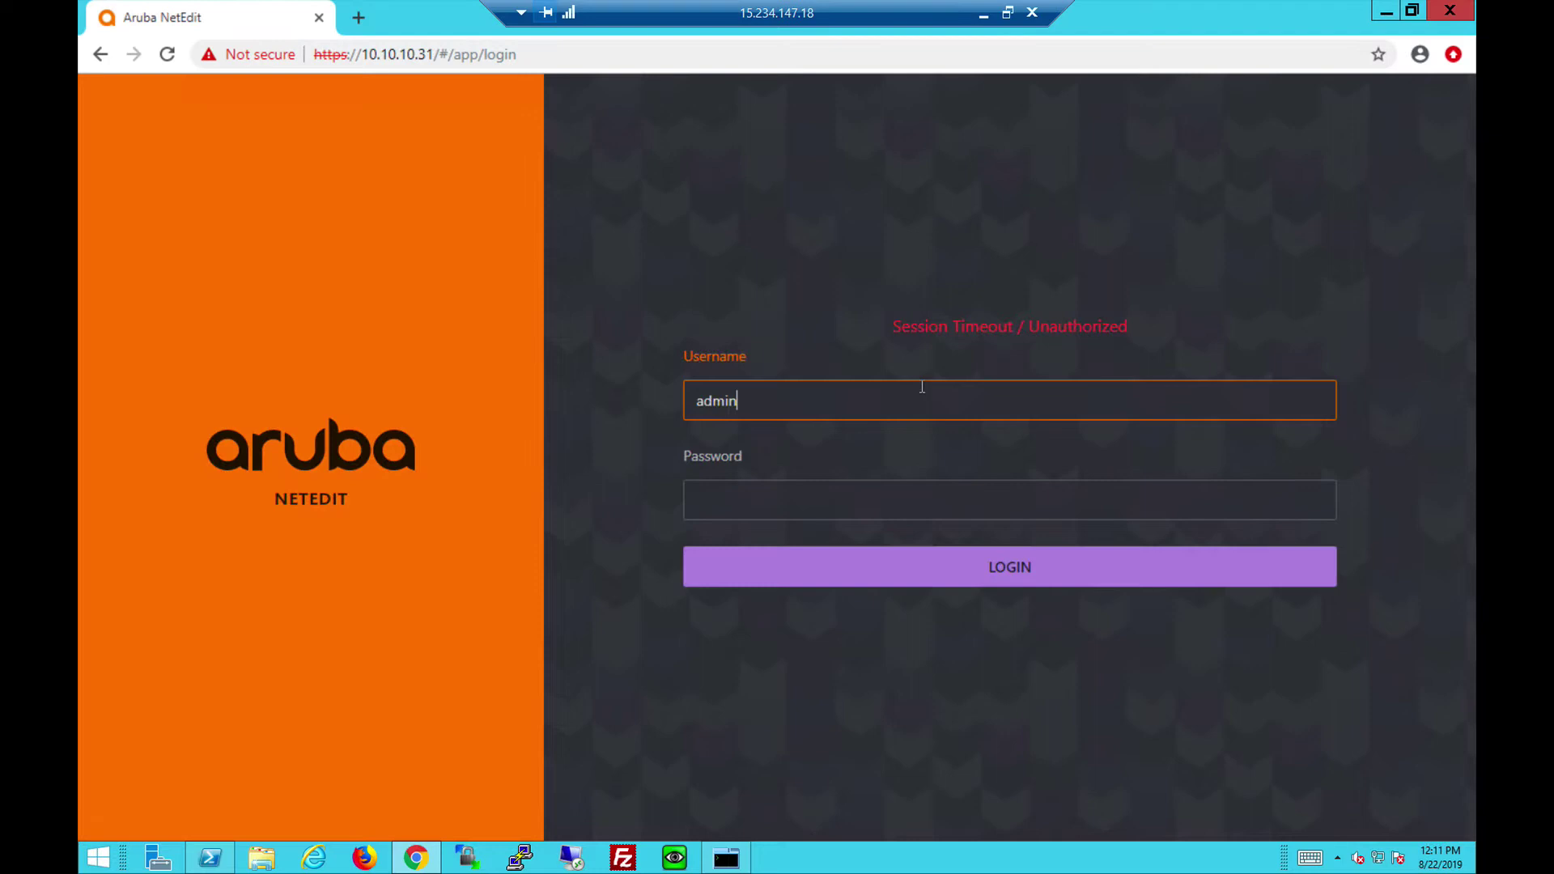
Log in to NetEdit with the admin account password.
key(Tab)
text(admin123)
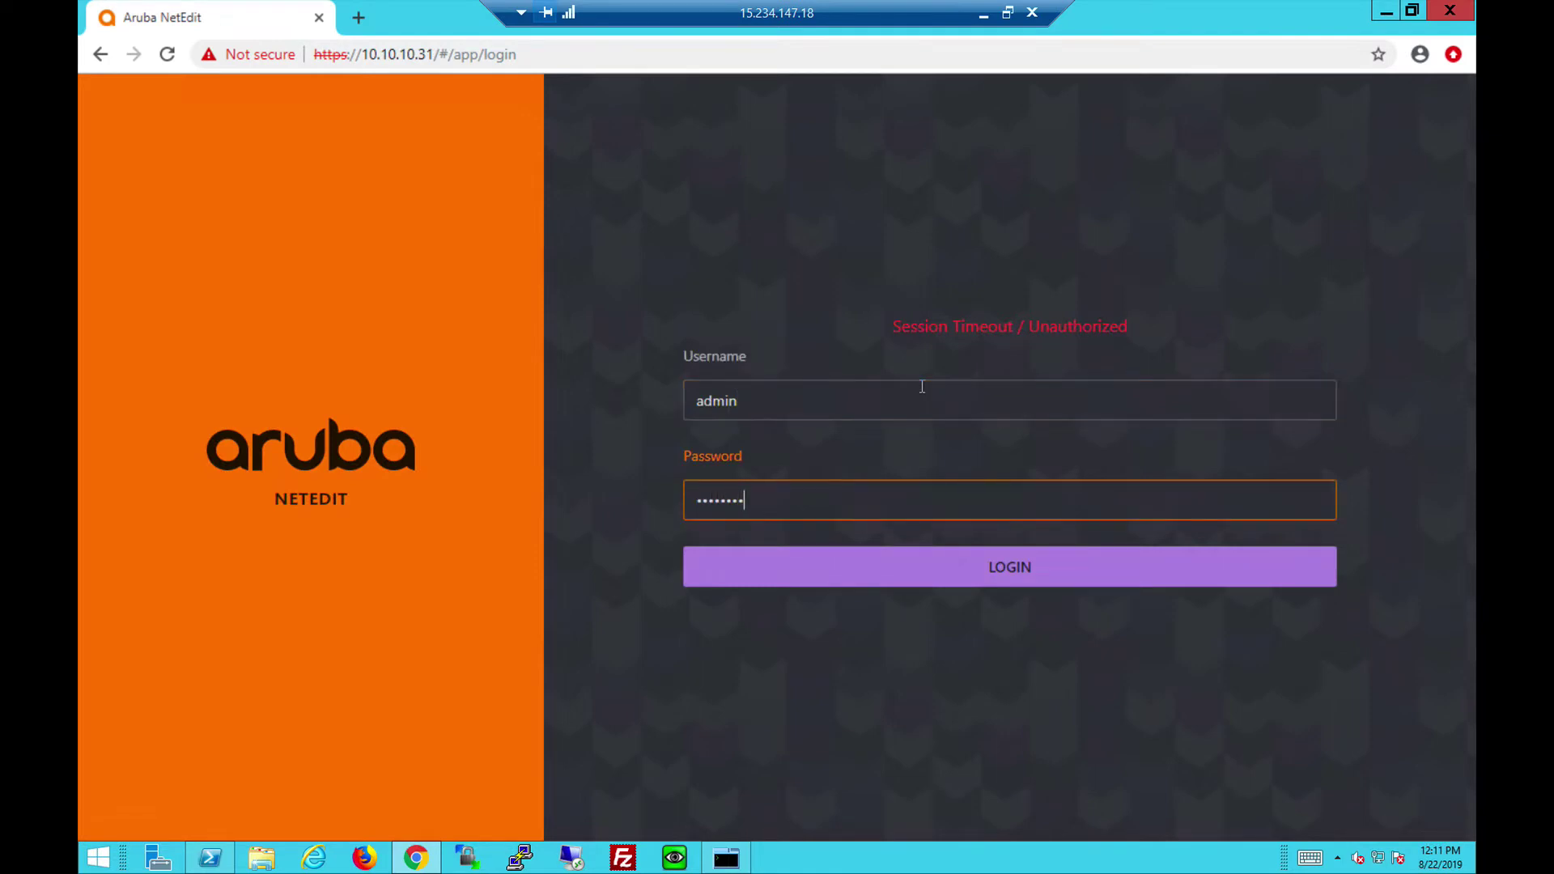
key(Return)
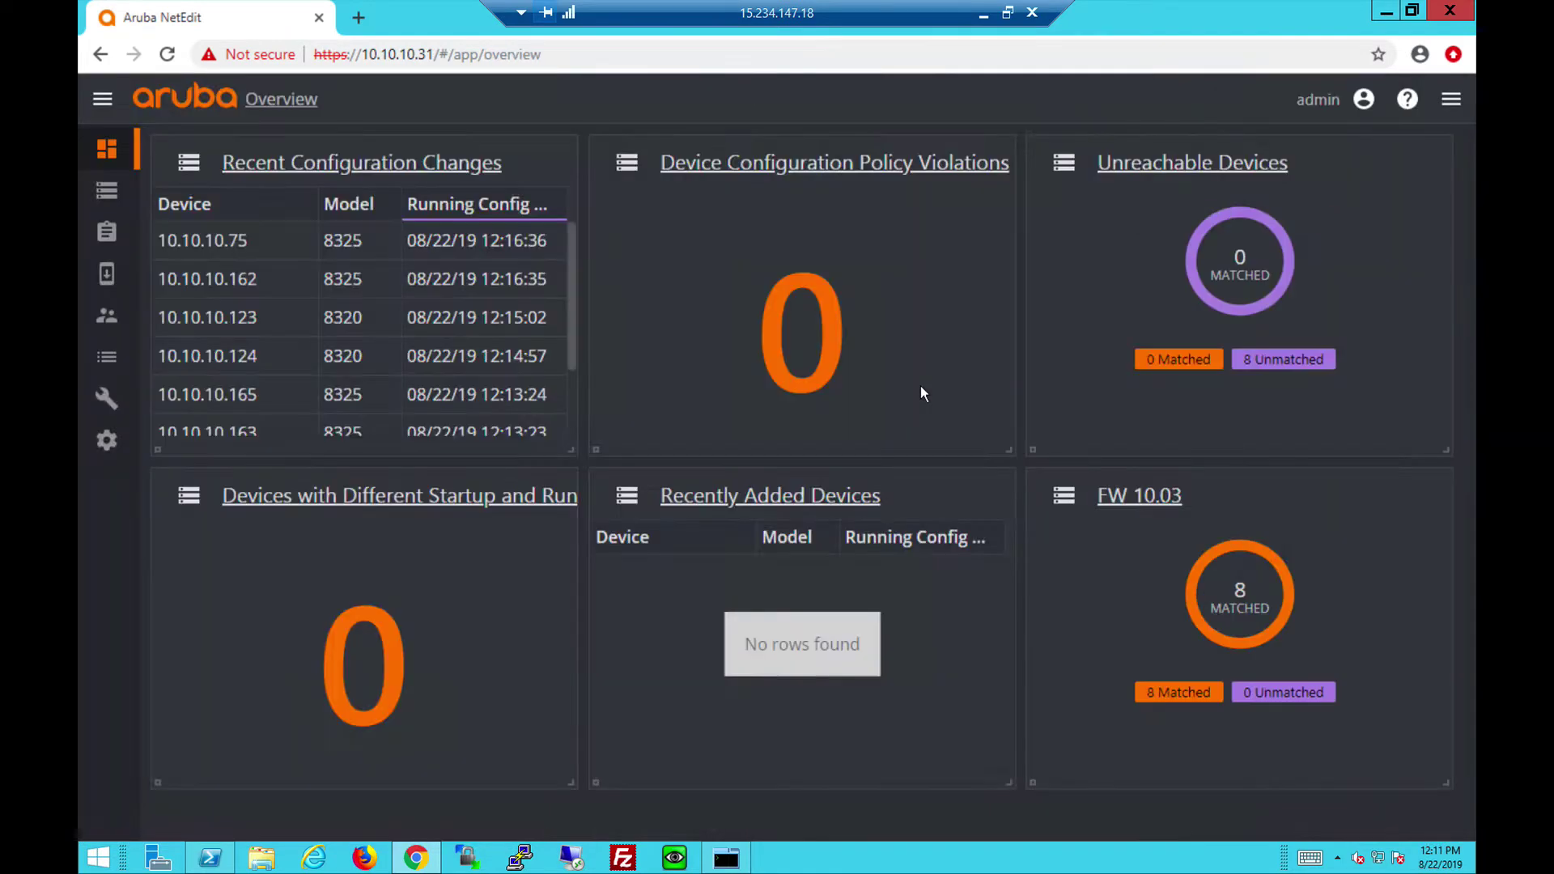
Select only Spine1 and Spine2 and start an Edit Running Config plan named 'Spines'.
click(113, 196)
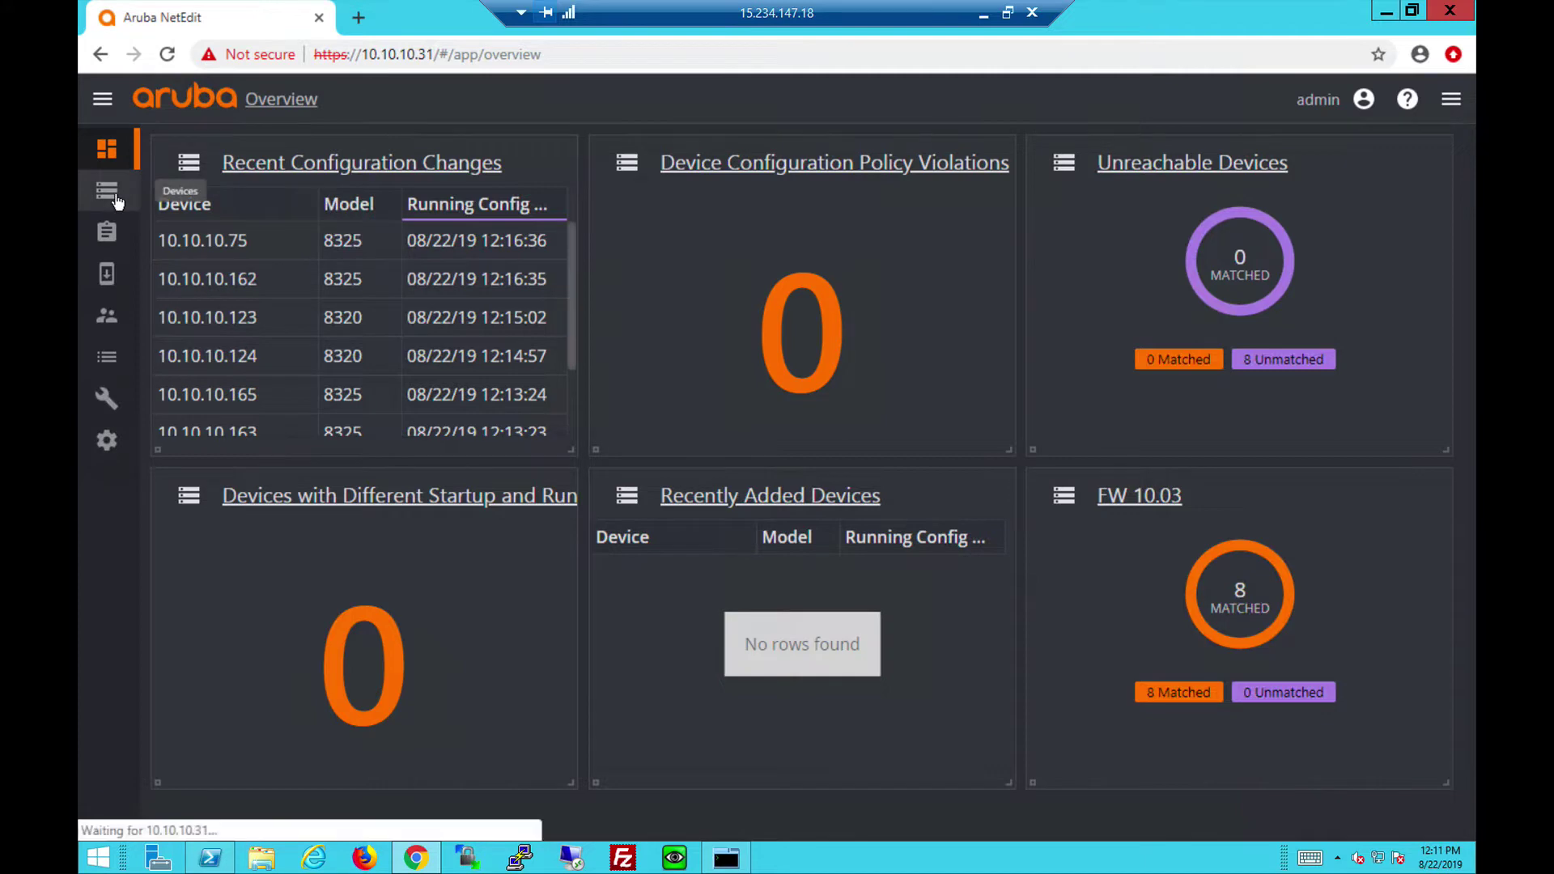
click(185, 210)
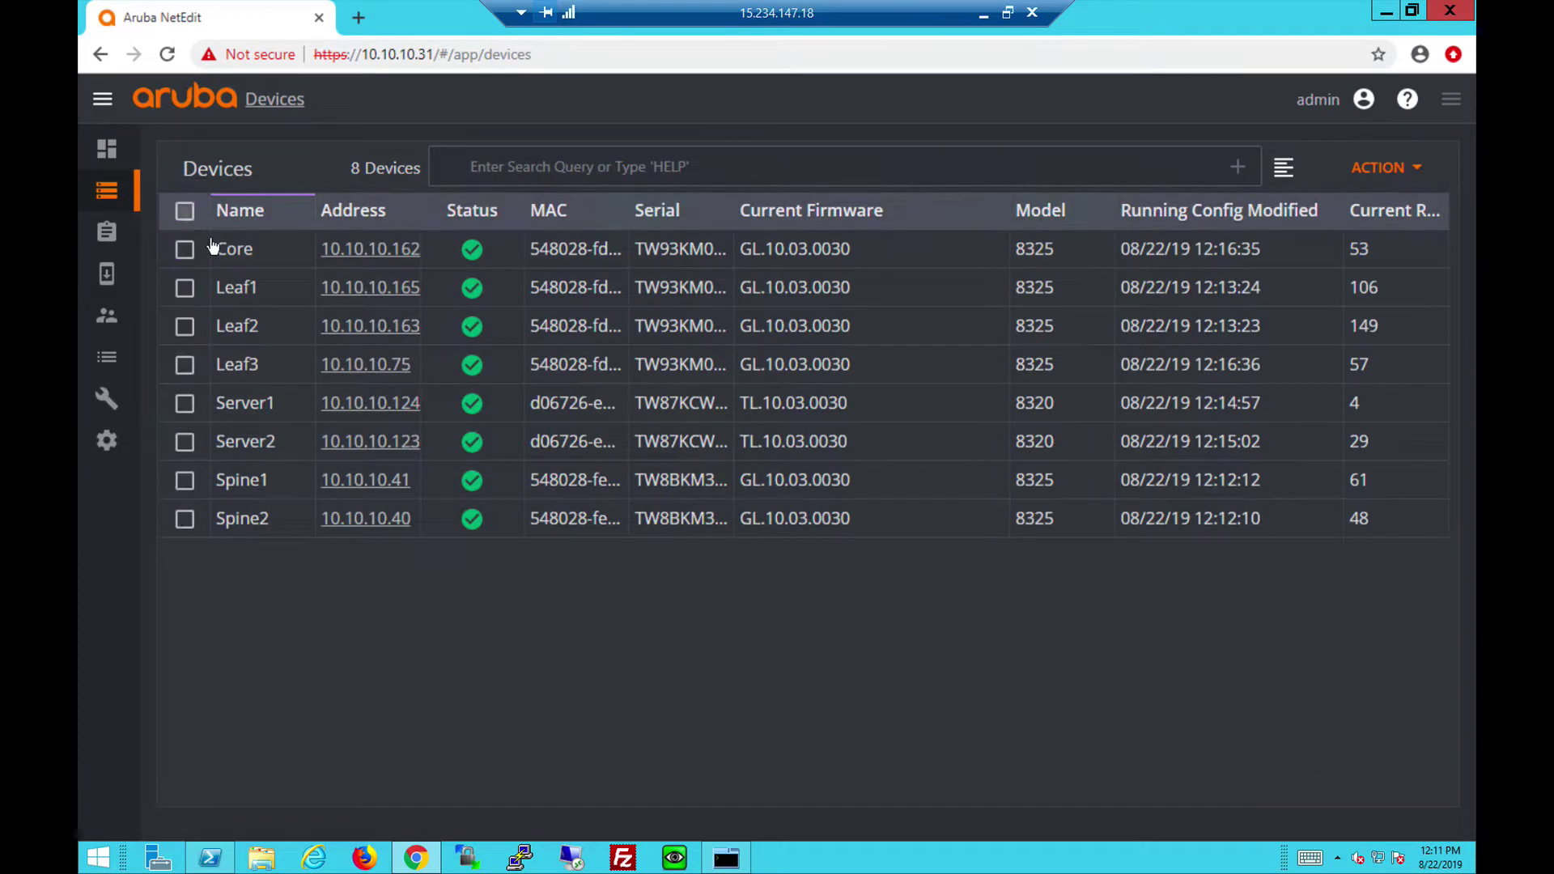
click(184, 480)
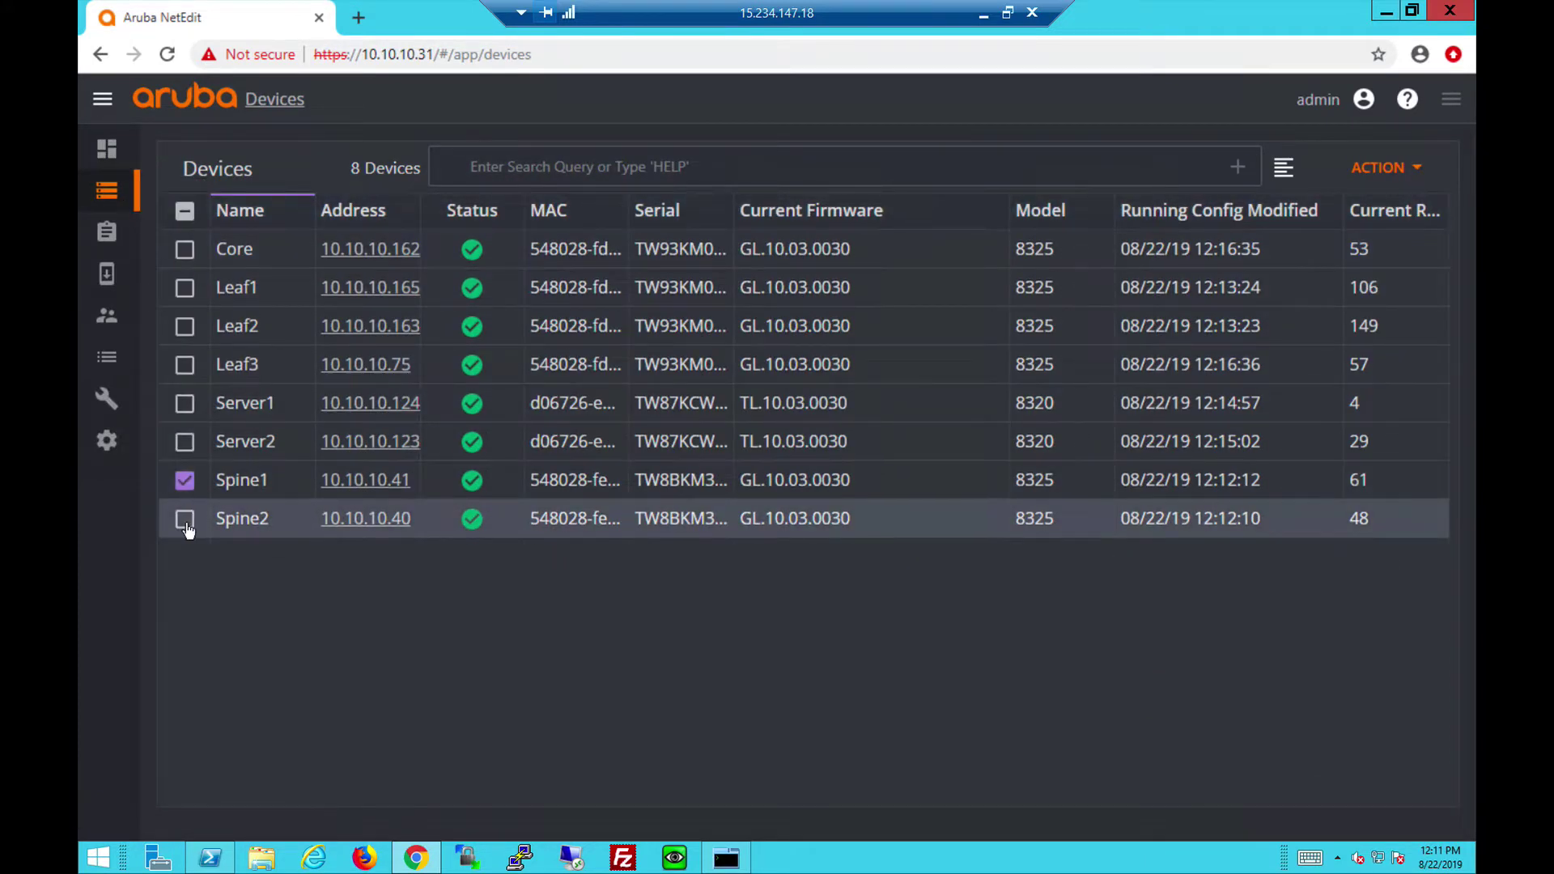
click(184, 519)
click(1416, 168)
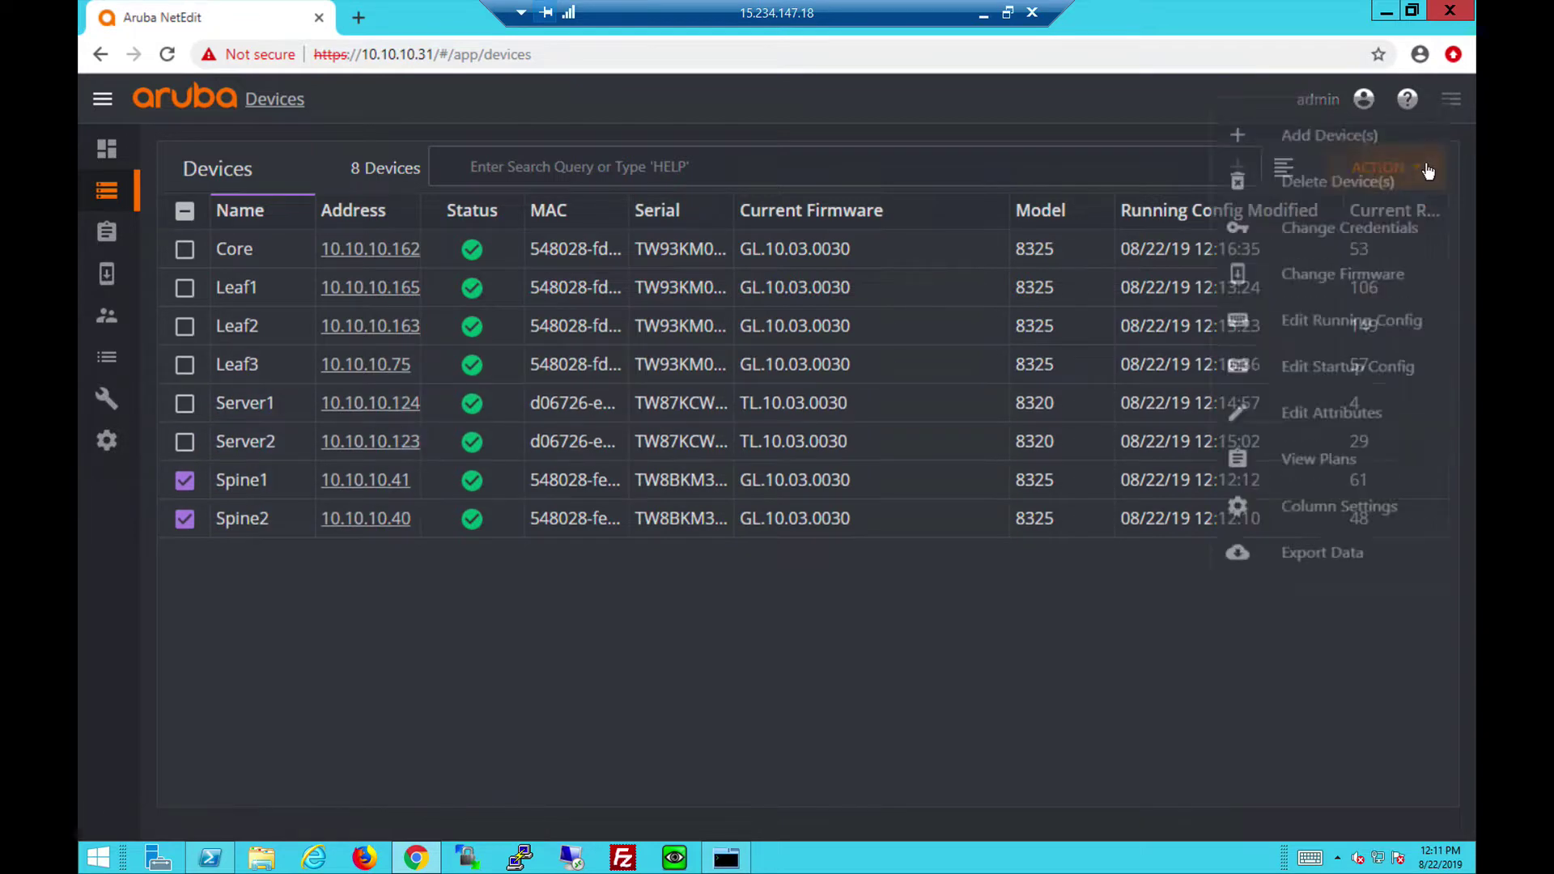
click(1364, 333)
text(Spines)
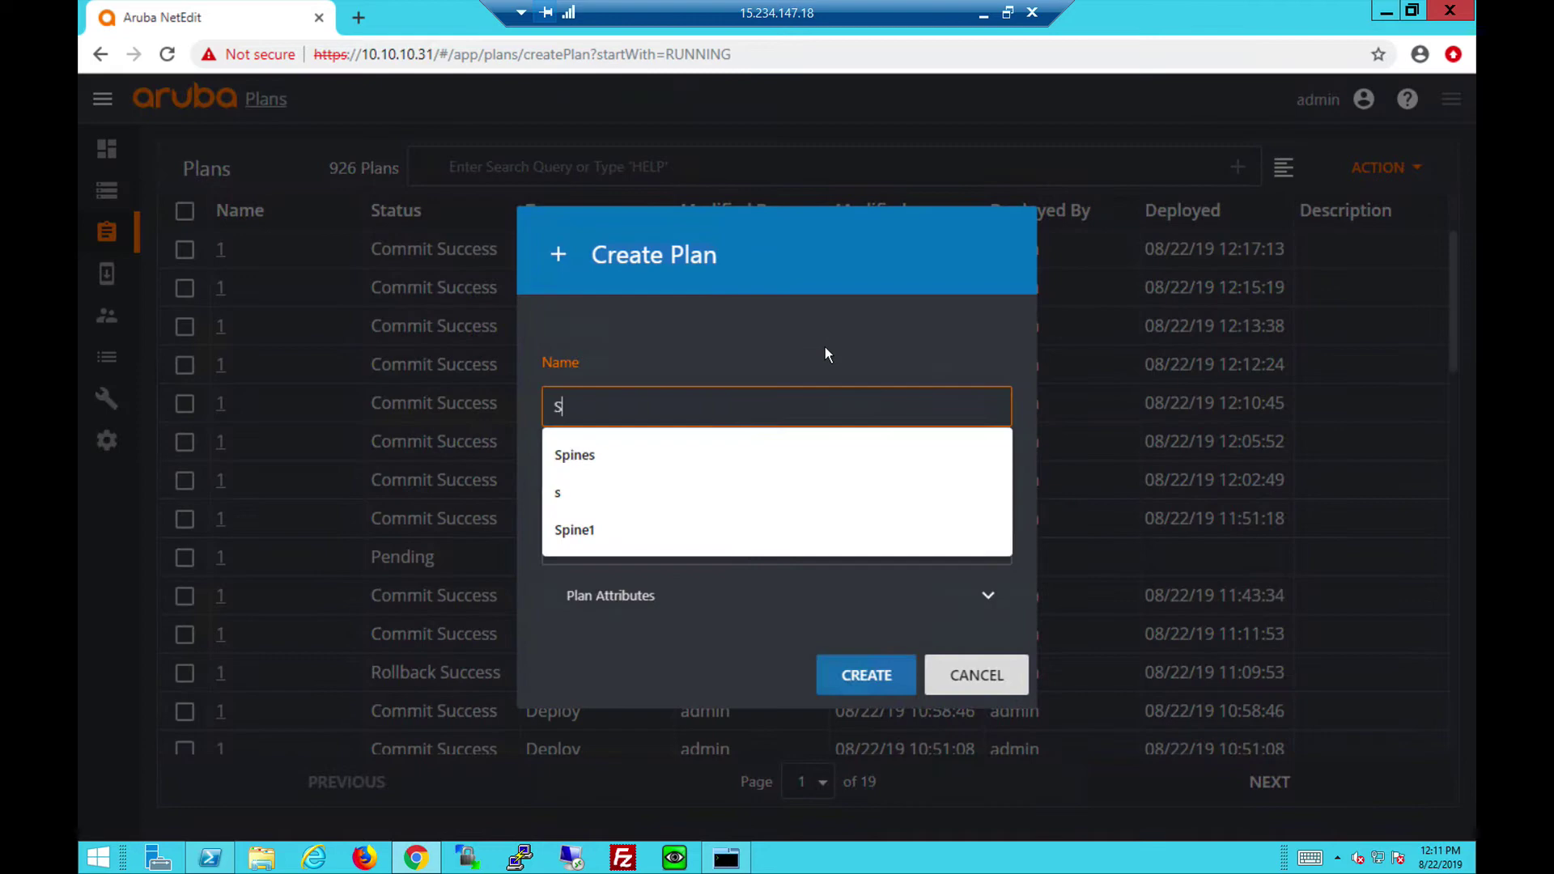
Create the Spines plan, widen its editor, and inspect the HOSTNAME and A.B.C.D/M interface placeholders.
click(854, 684)
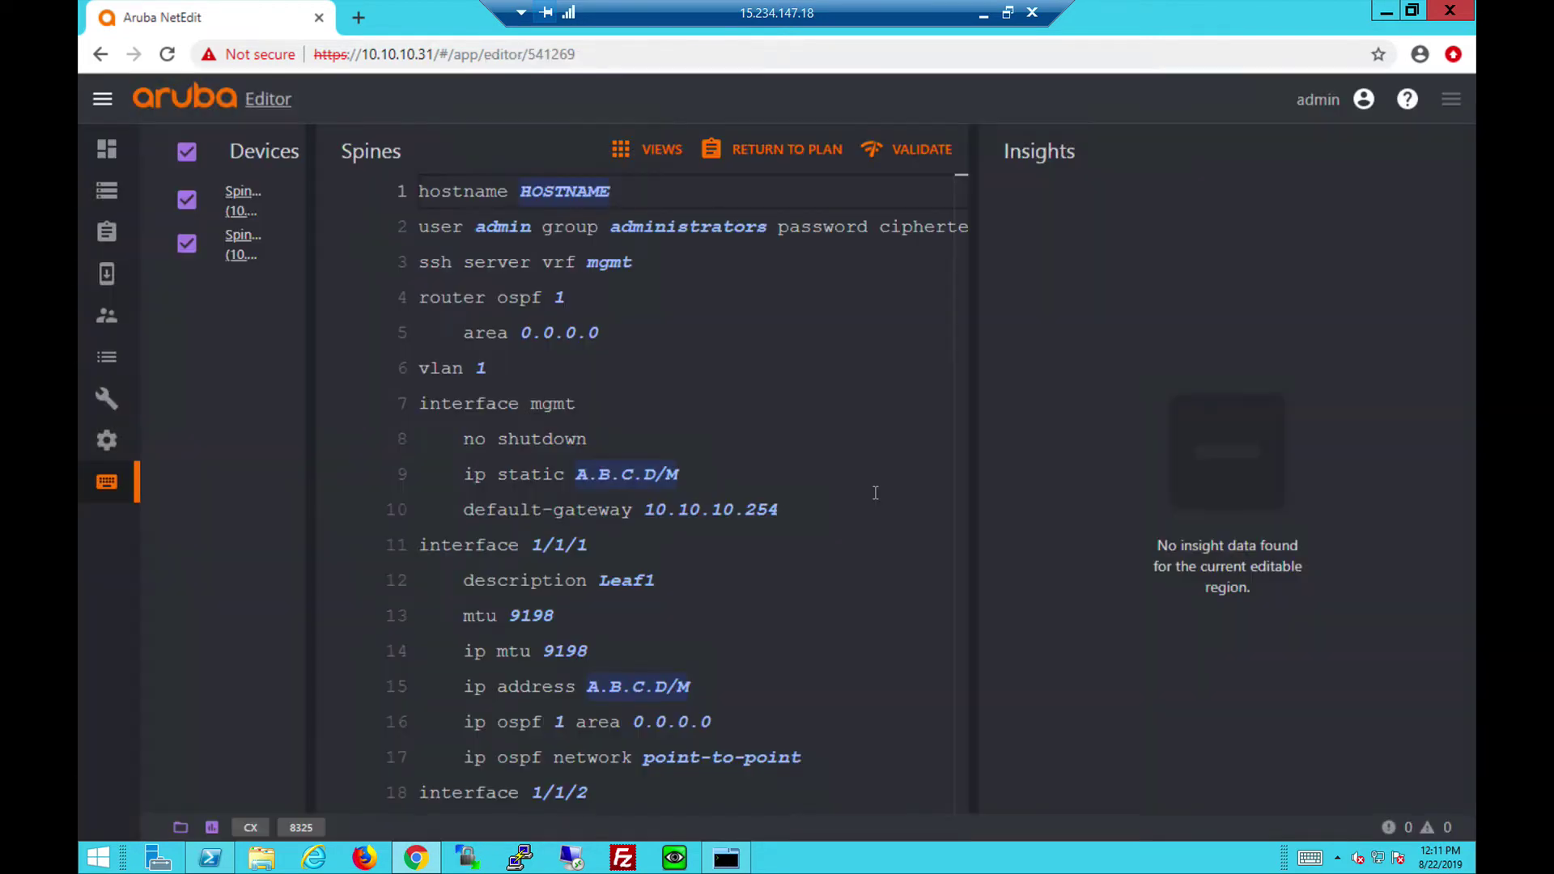
drag(967, 427, 1220, 438)
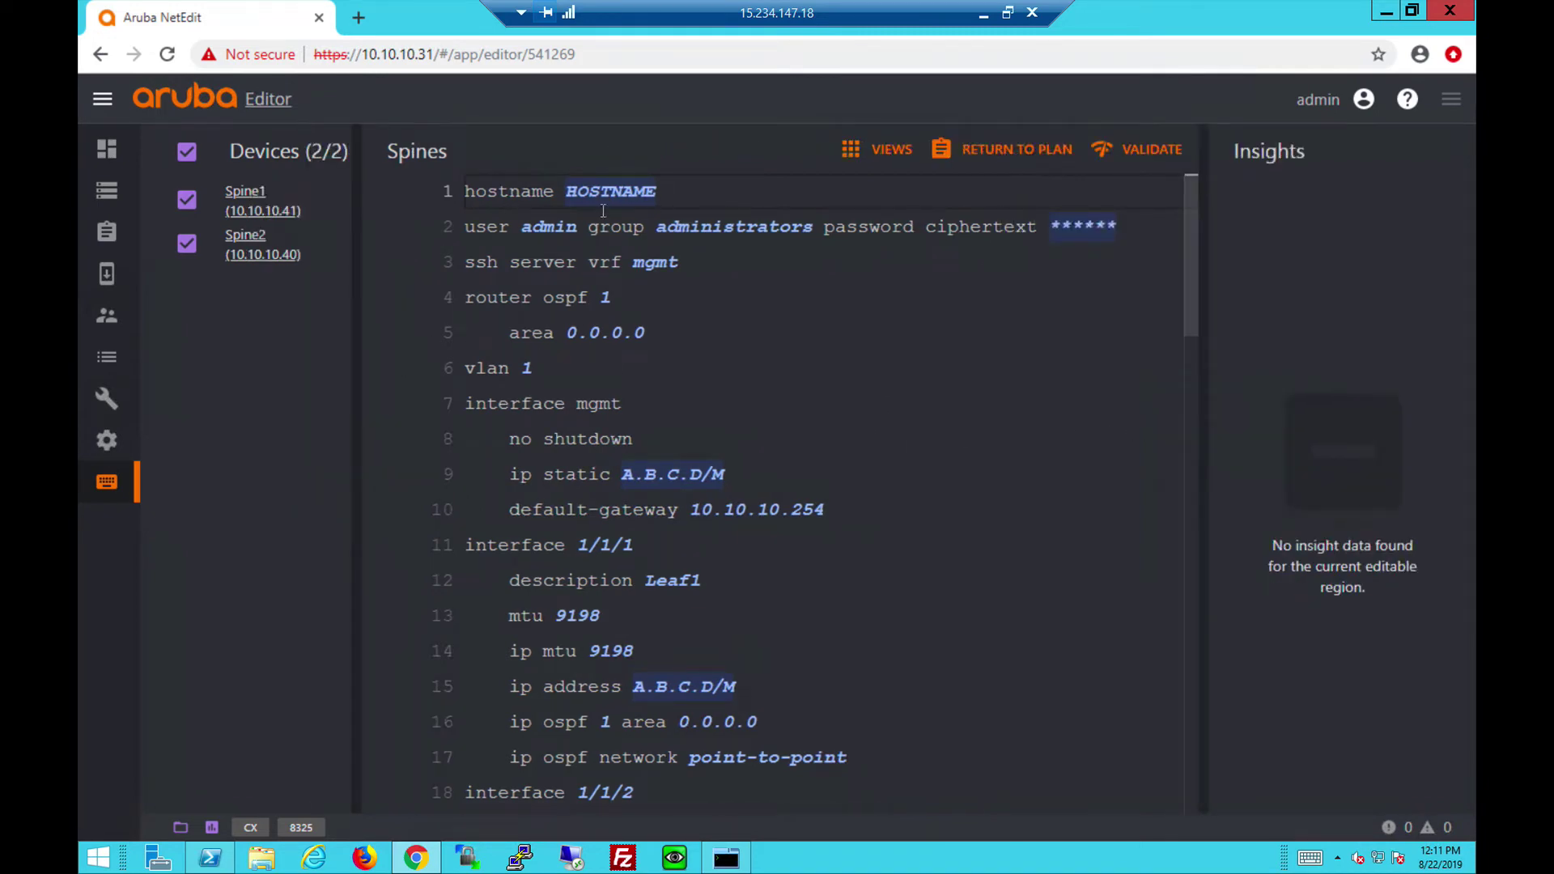
mouse_move(607, 200)
mouse_move(686, 478)
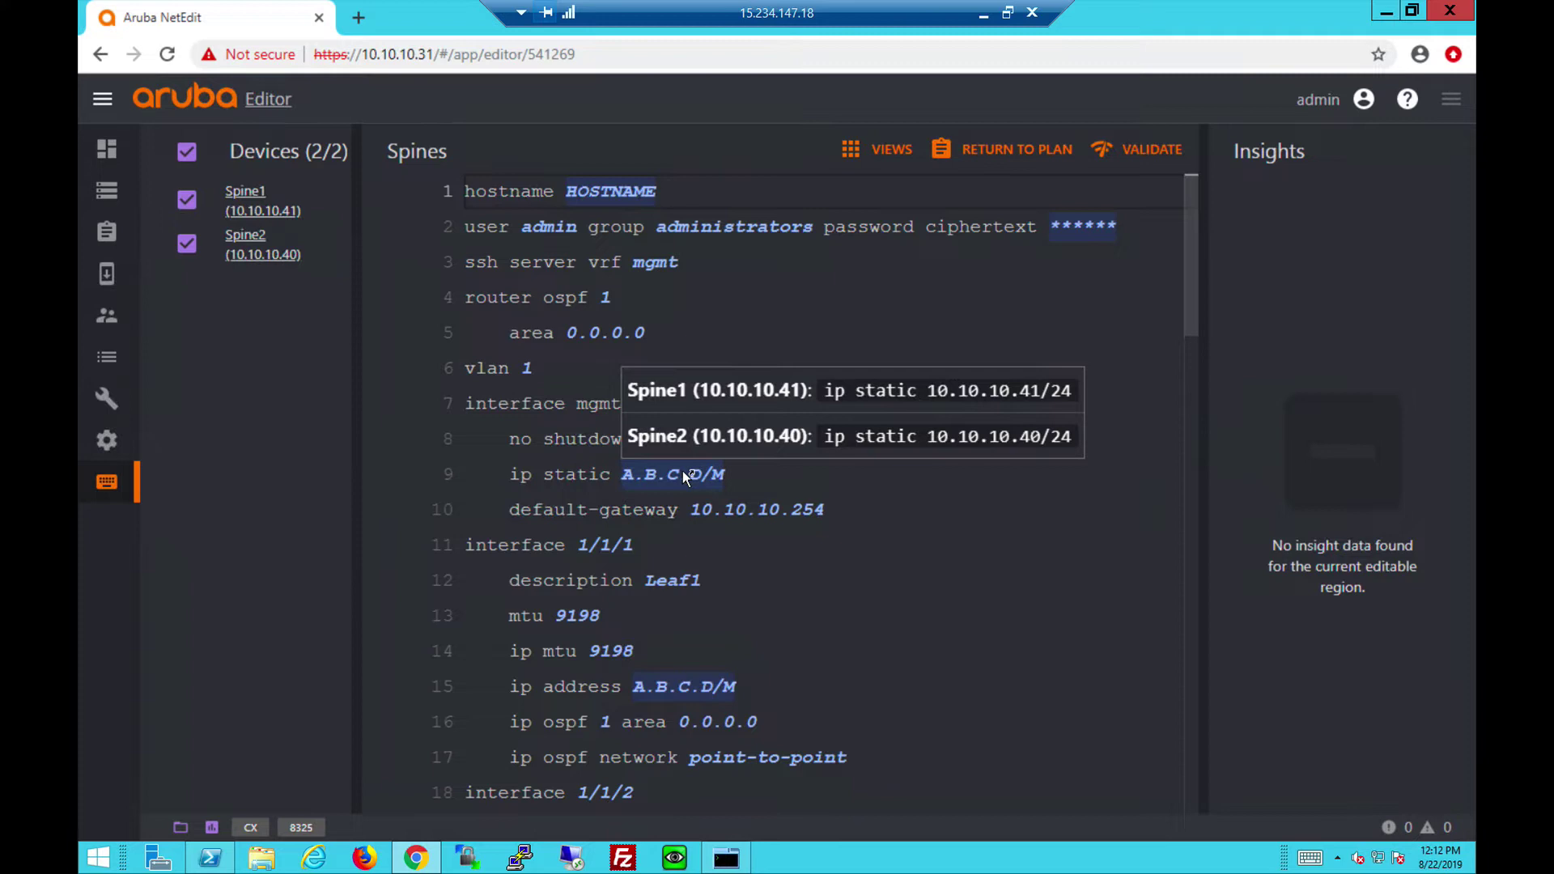
drag(1188, 315, 1191, 395)
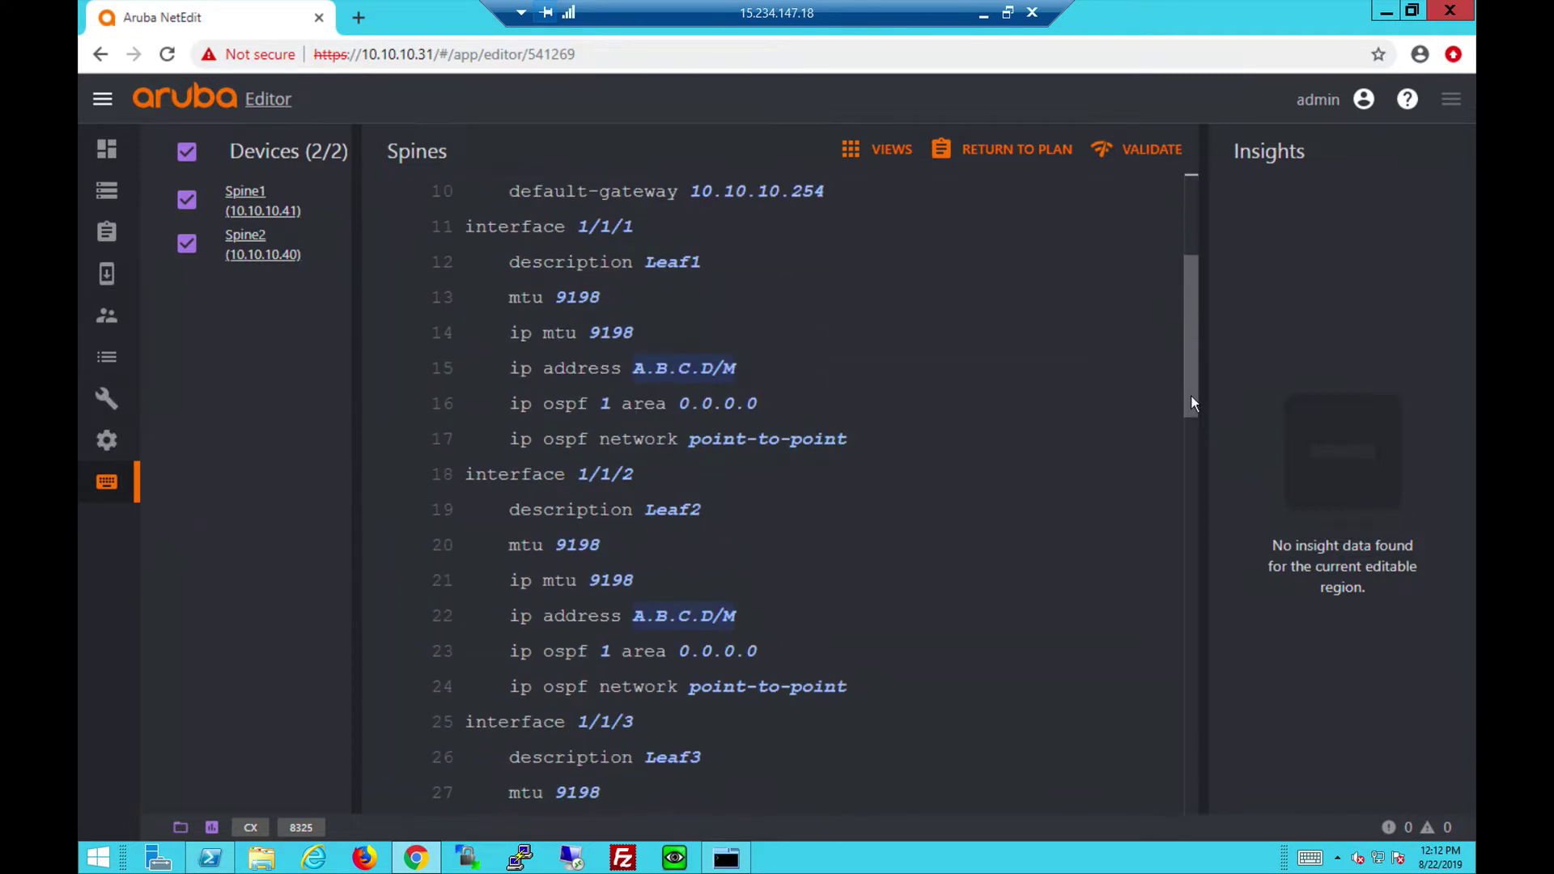
mouse_move(685, 368)
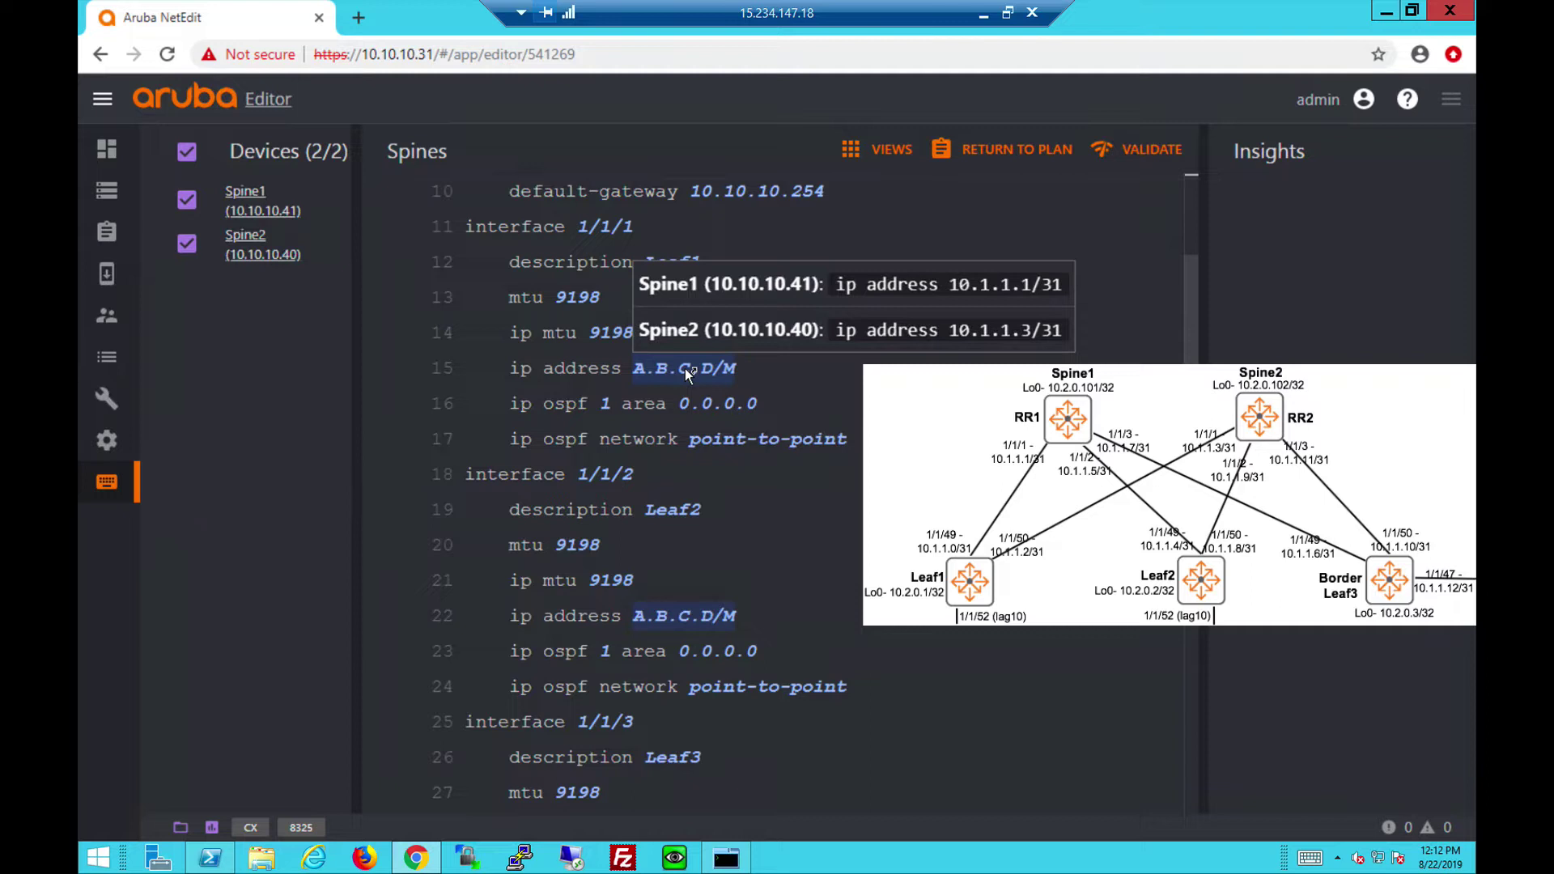
Add 'no shutdown' under interface 1/1/1, applying the edit to both spine configs.
click(854, 440)
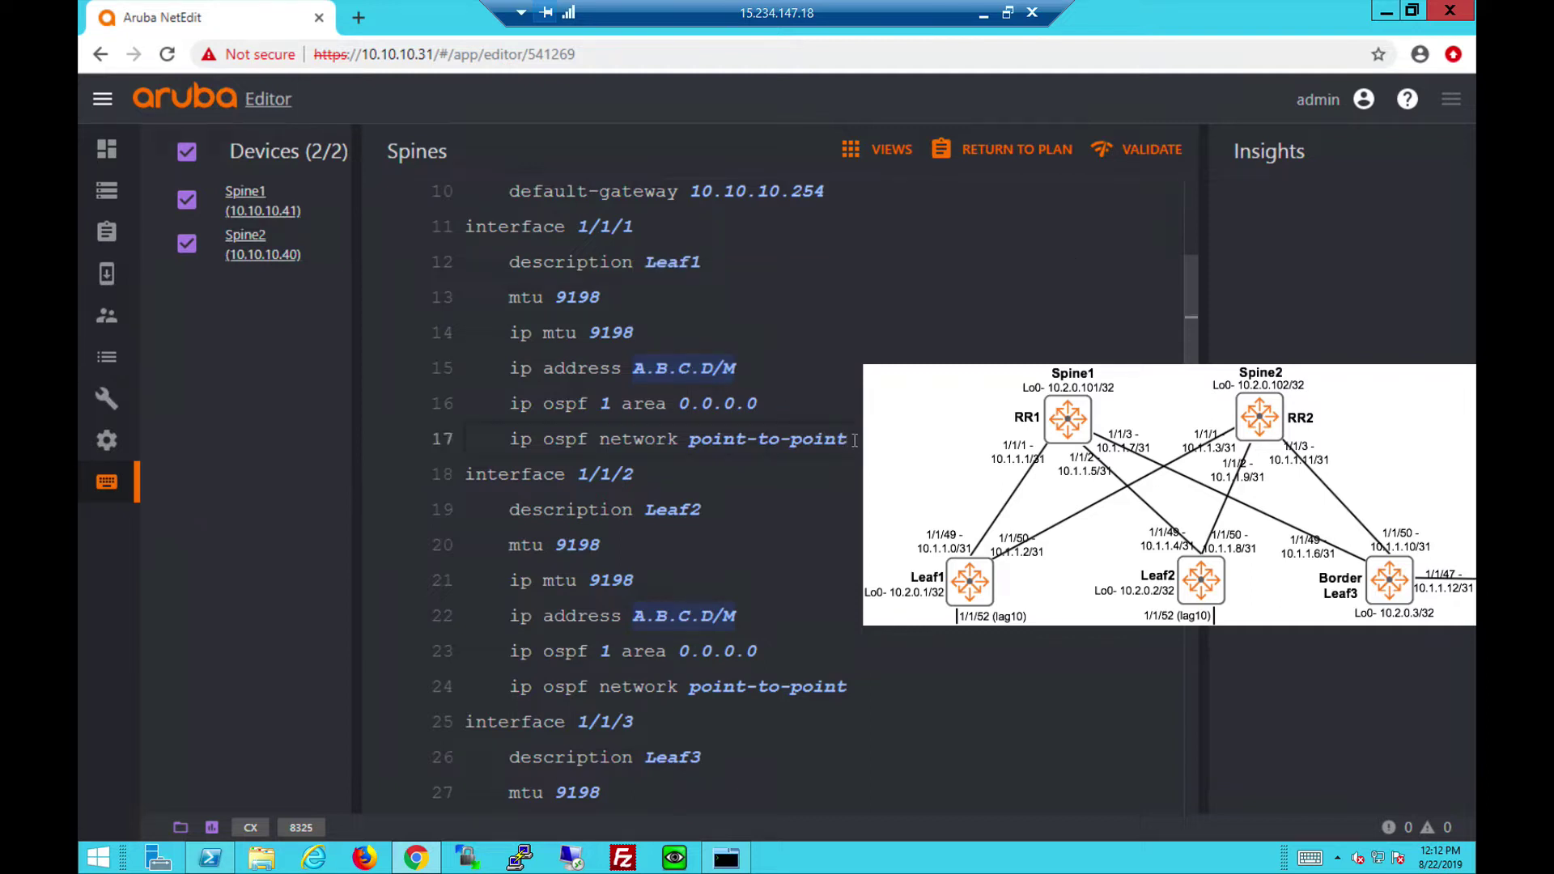
key(Return)
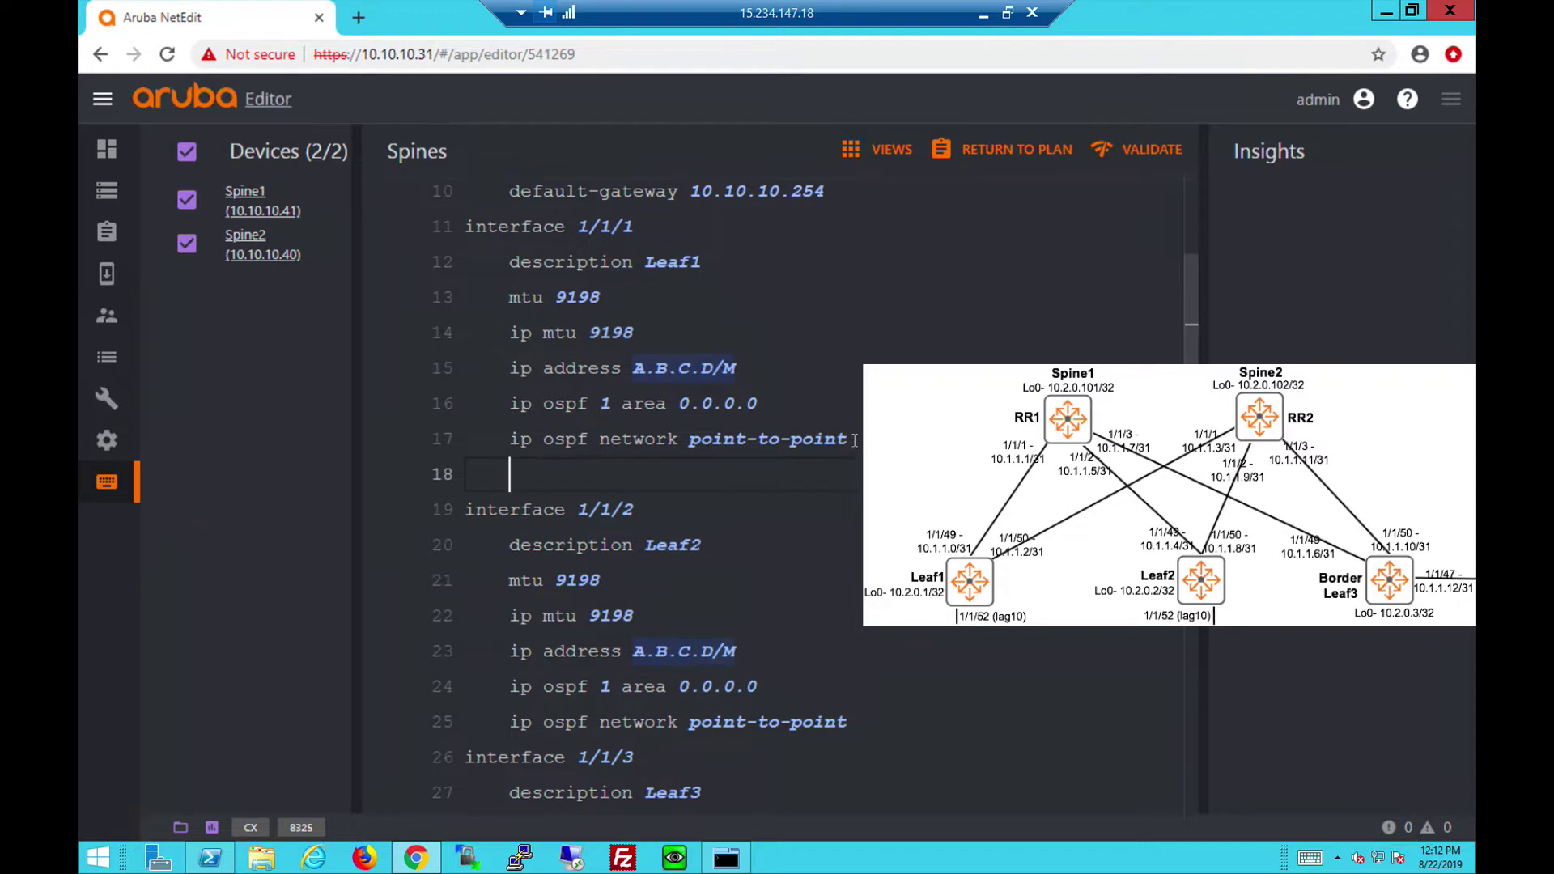
text(no shutdown)
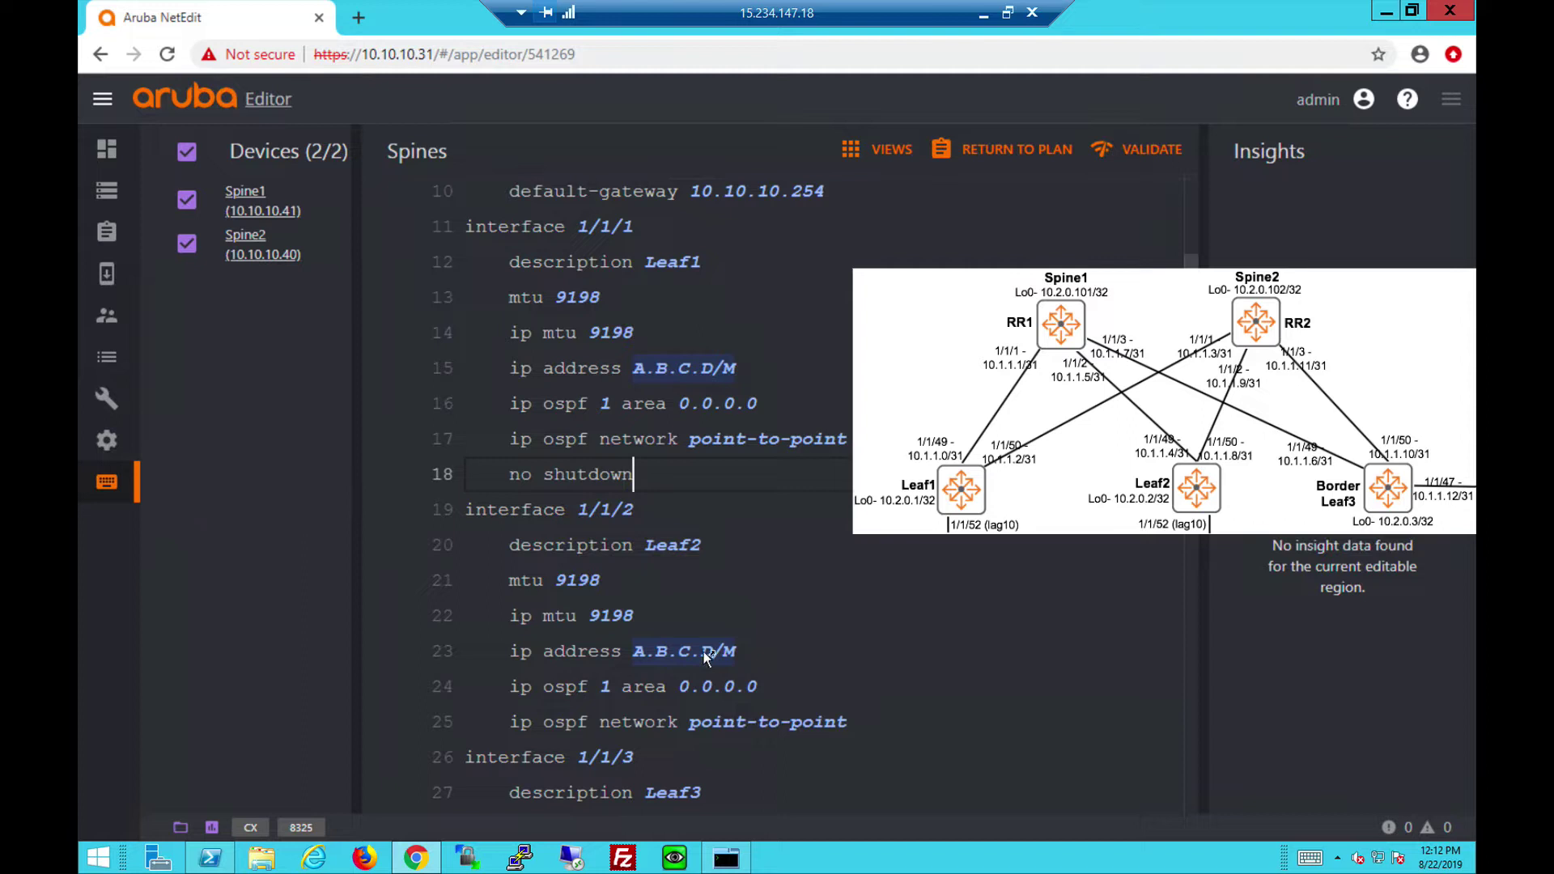
mouse_move(702, 652)
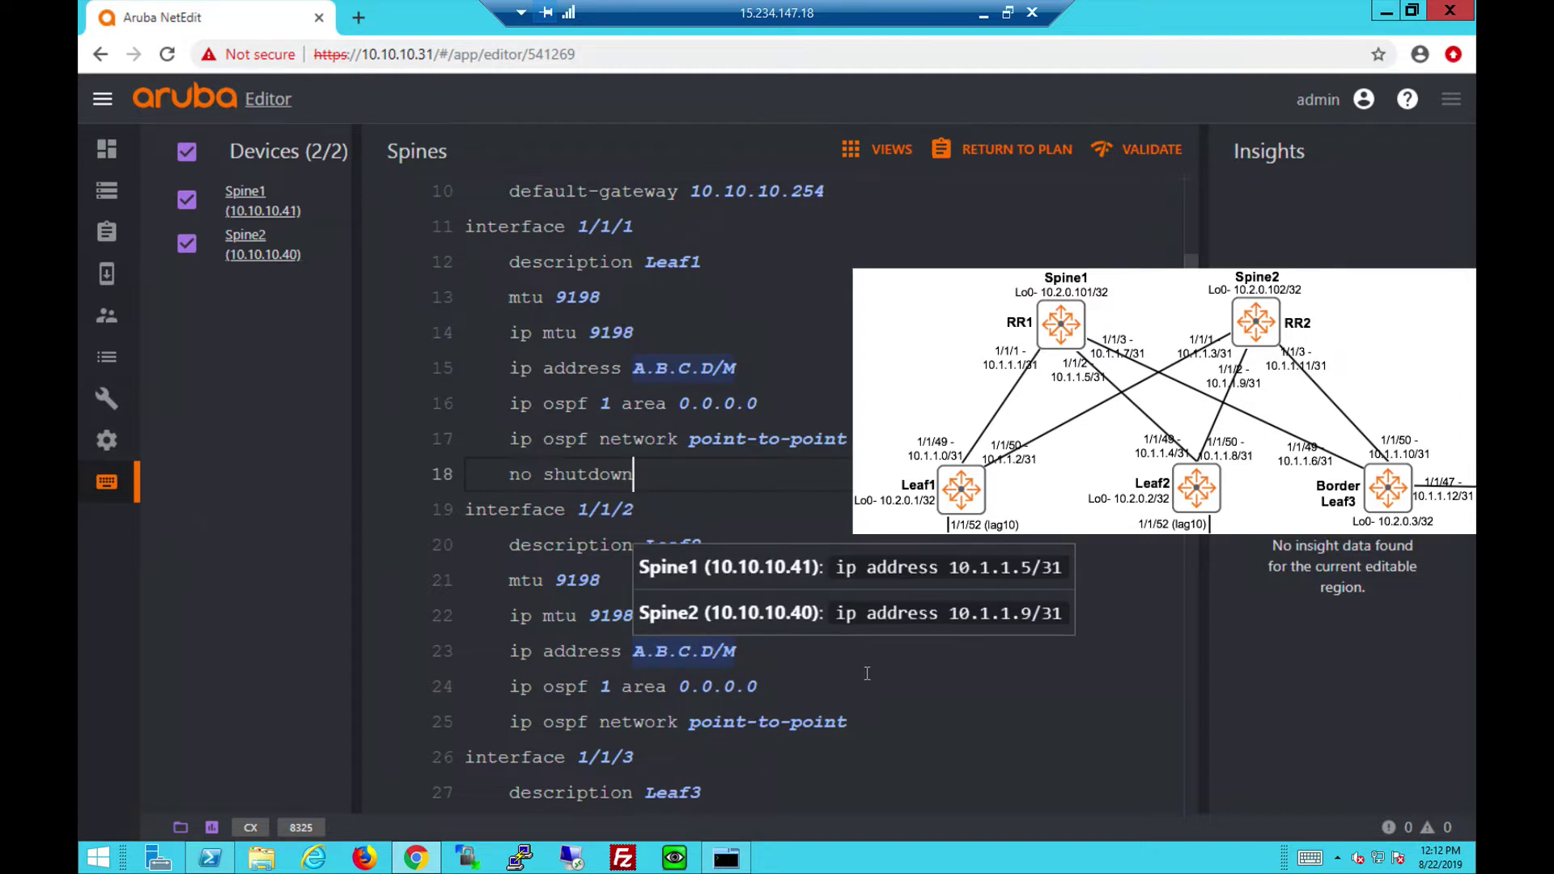
key(alt+Up)
key(alt+Up)
key(alt+Up)
key(alt+Up)
key(alt+Up)
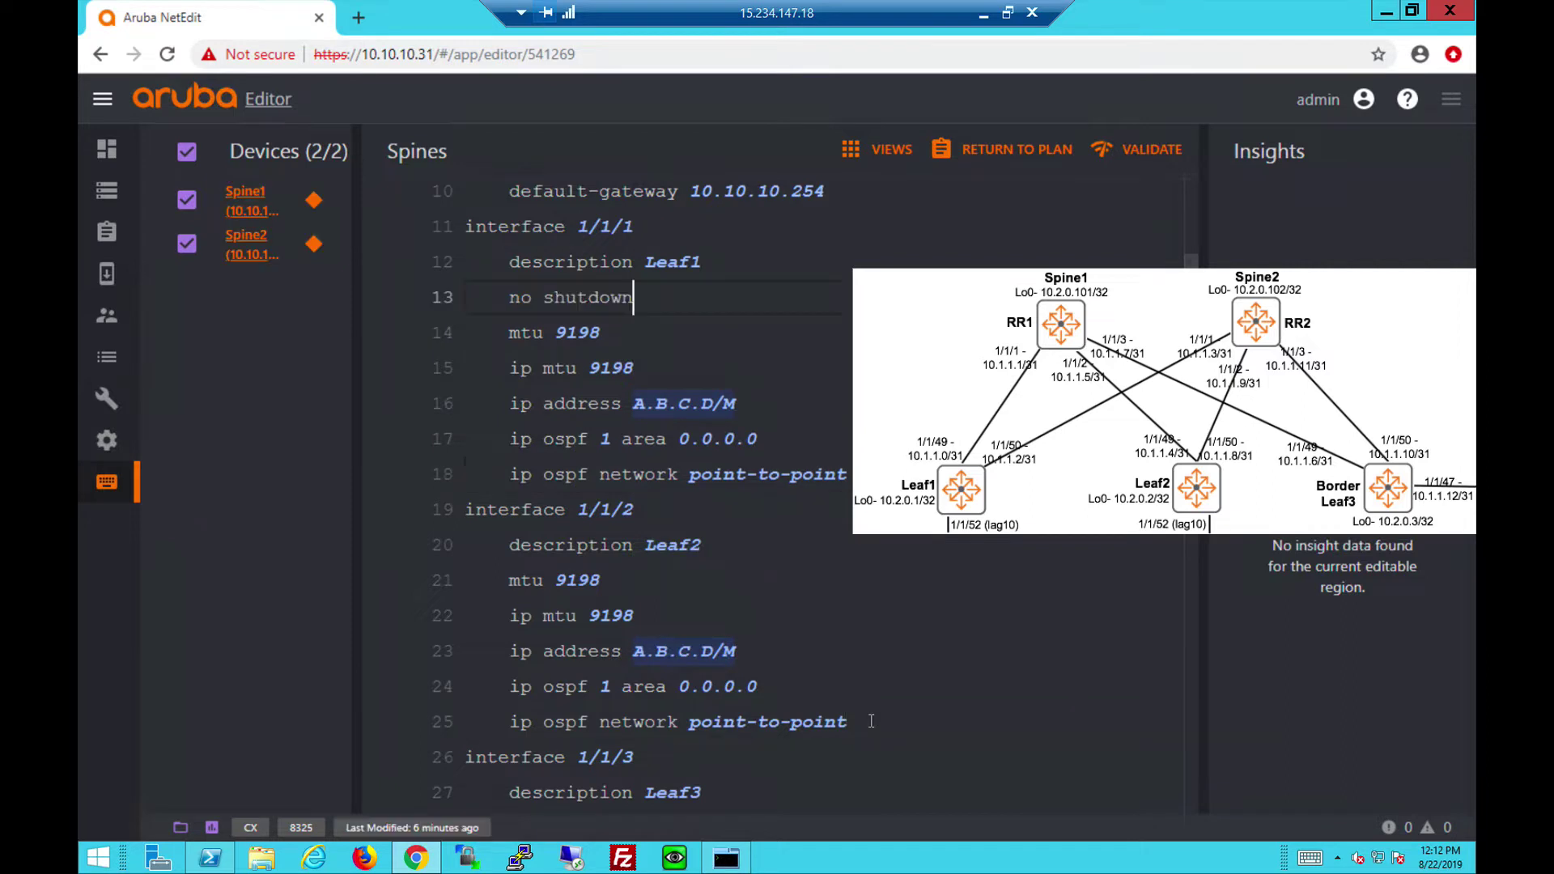
Add 'no shutdown' under interface 1/1/3.
click(871, 722)
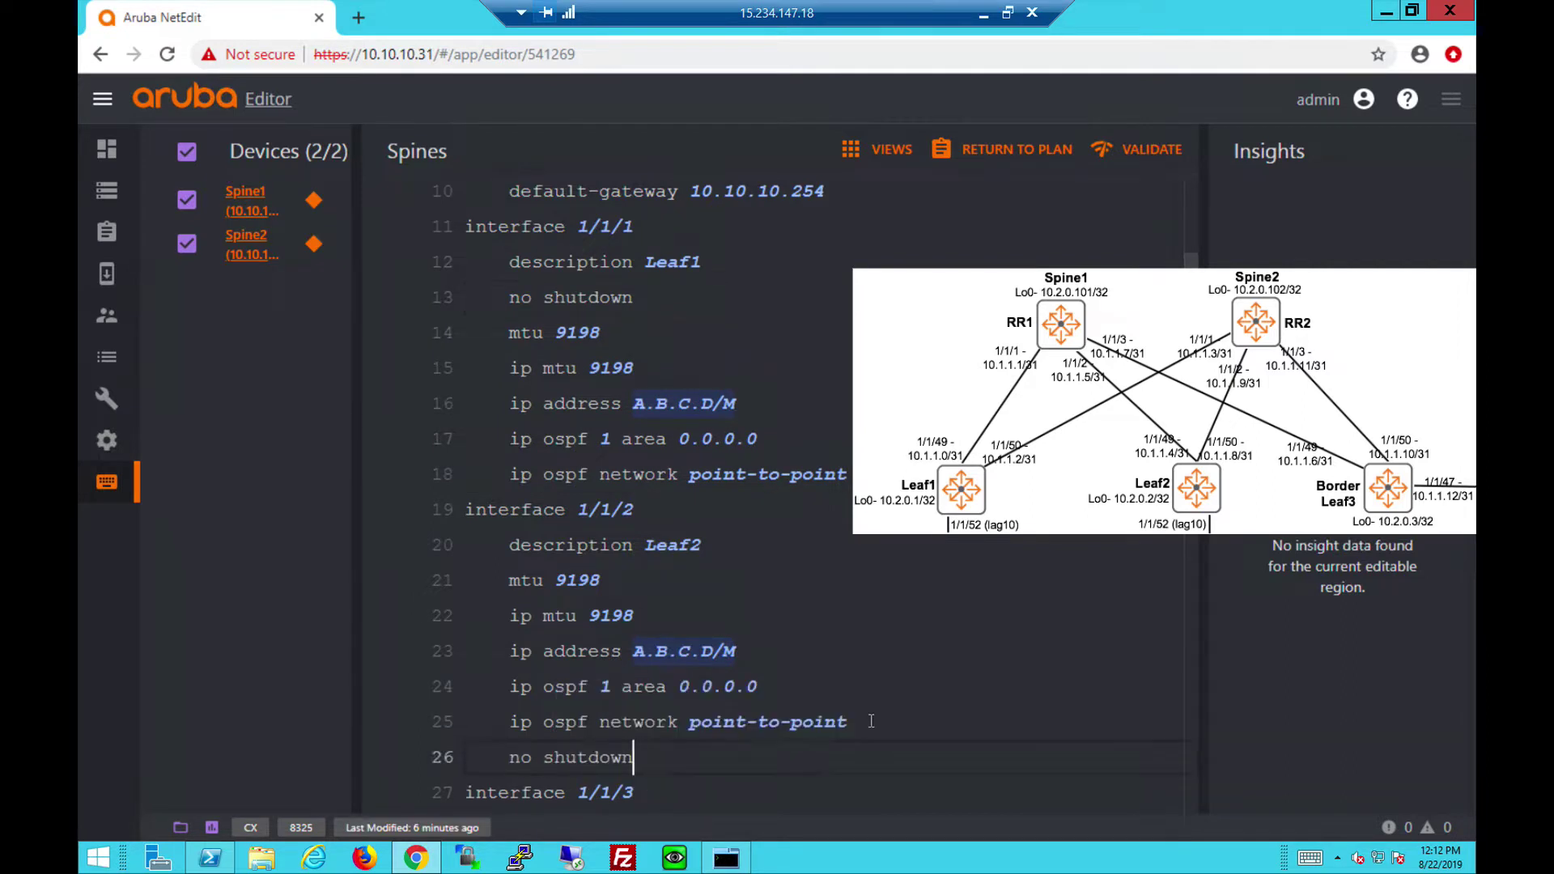
scroll(871, 721, down, 5)
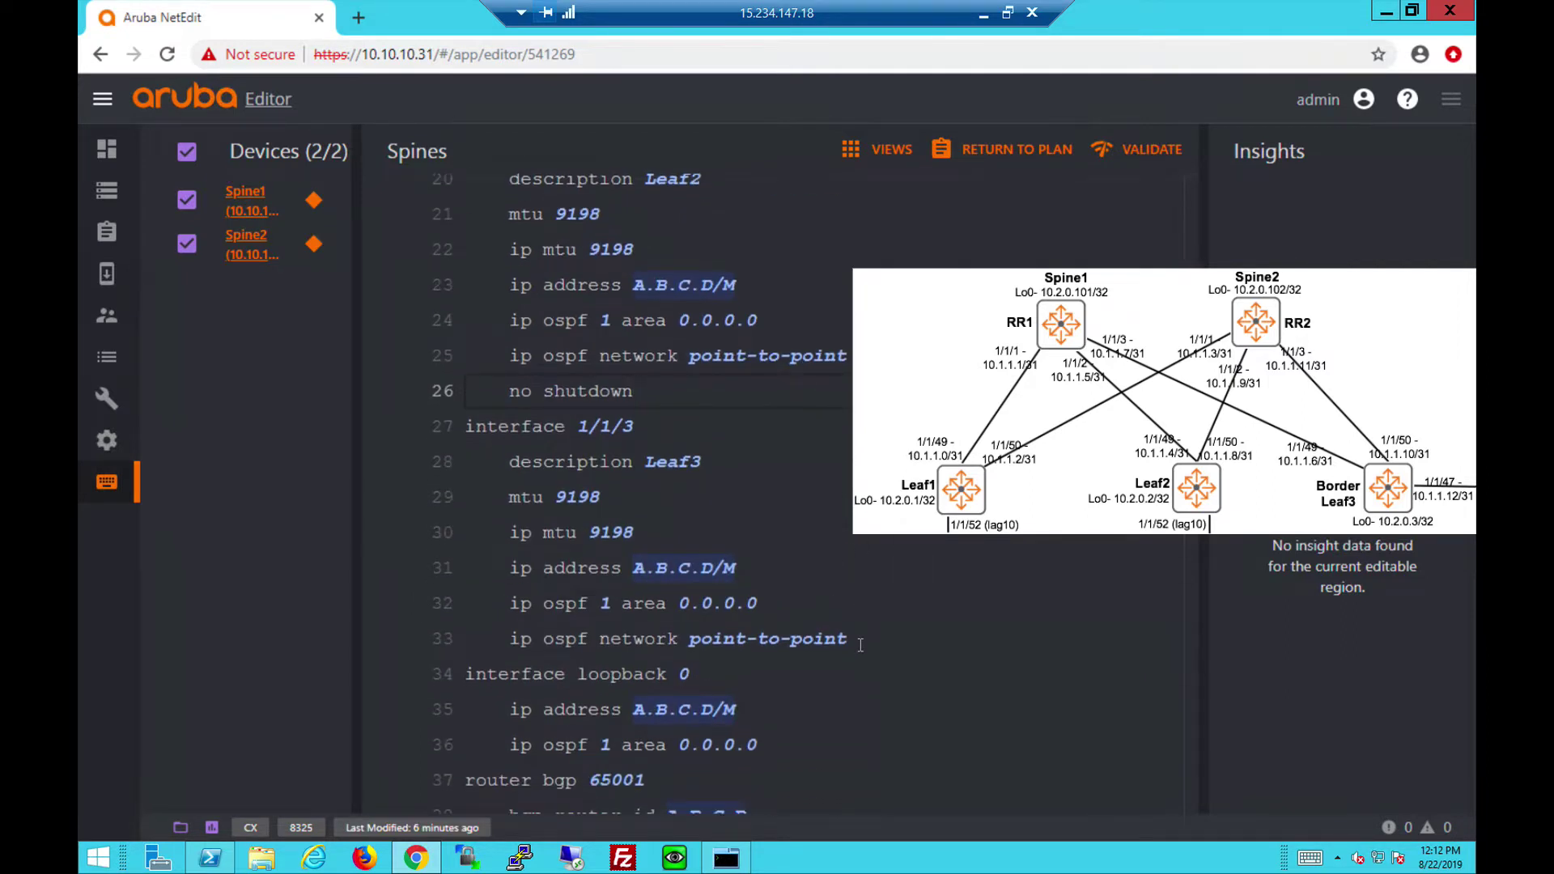
click(861, 643)
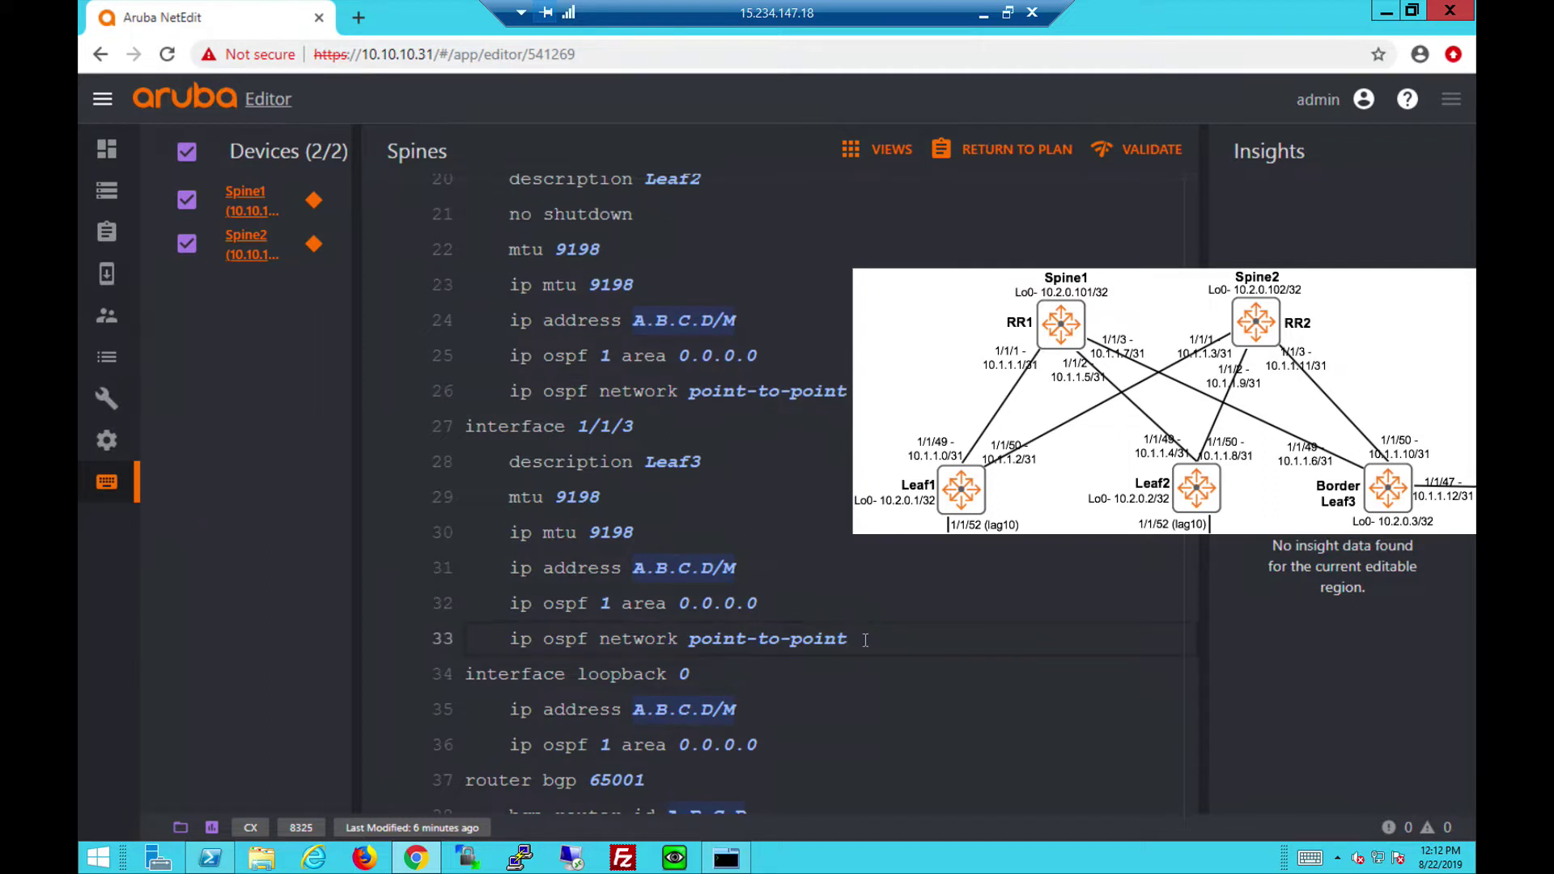
key(Return)
text(no shutdown)
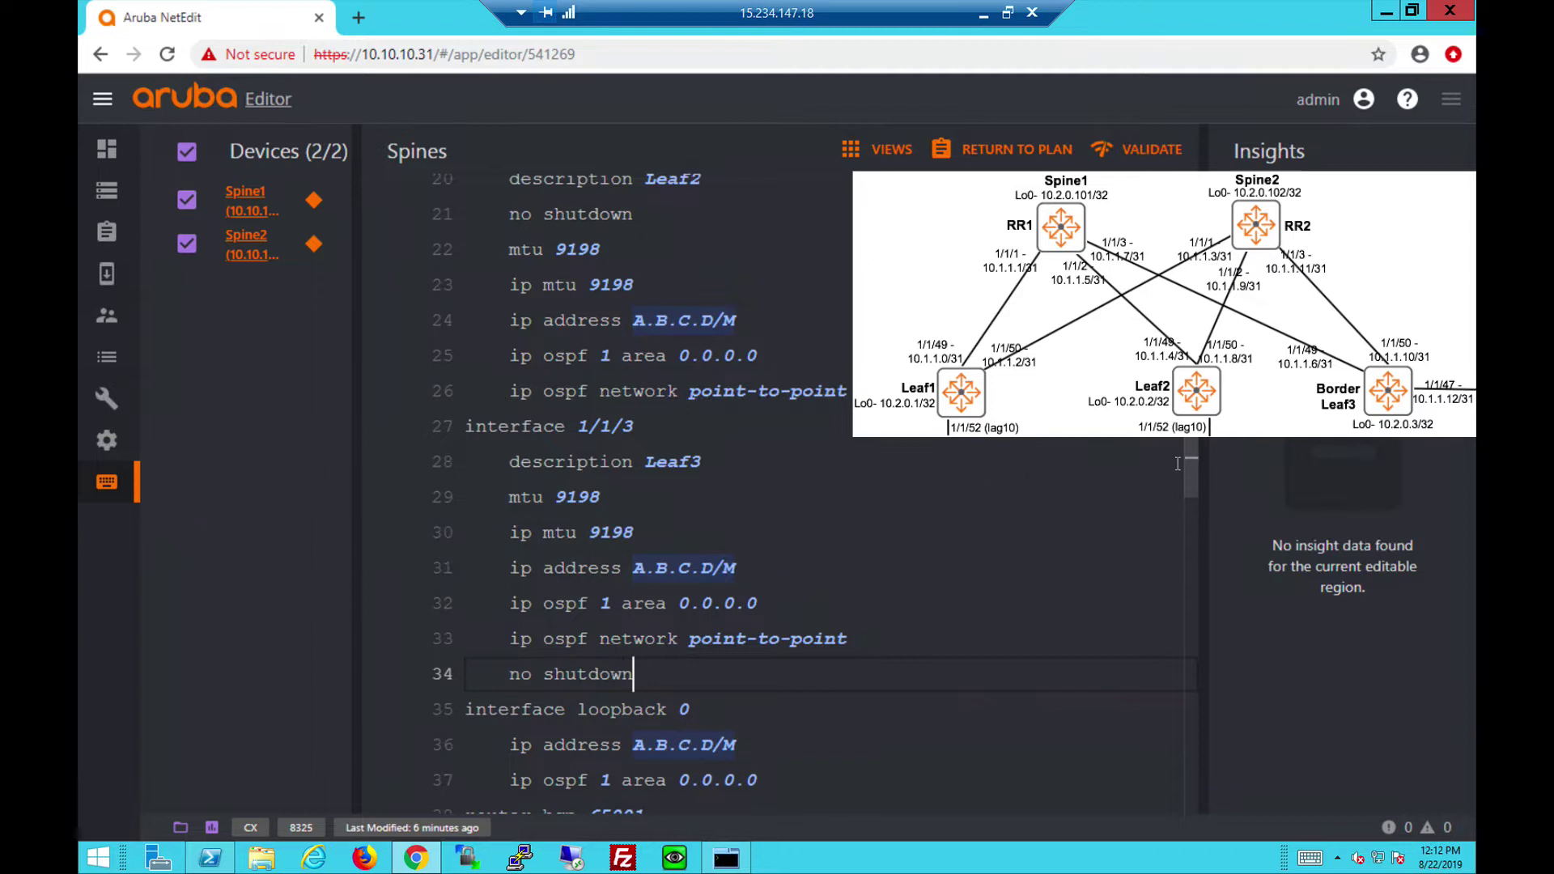
Review the rest of the Spines config down to the BGP 65001 and https-server settings.
scroll(680, 486, down, 4)
mouse_move(676, 426)
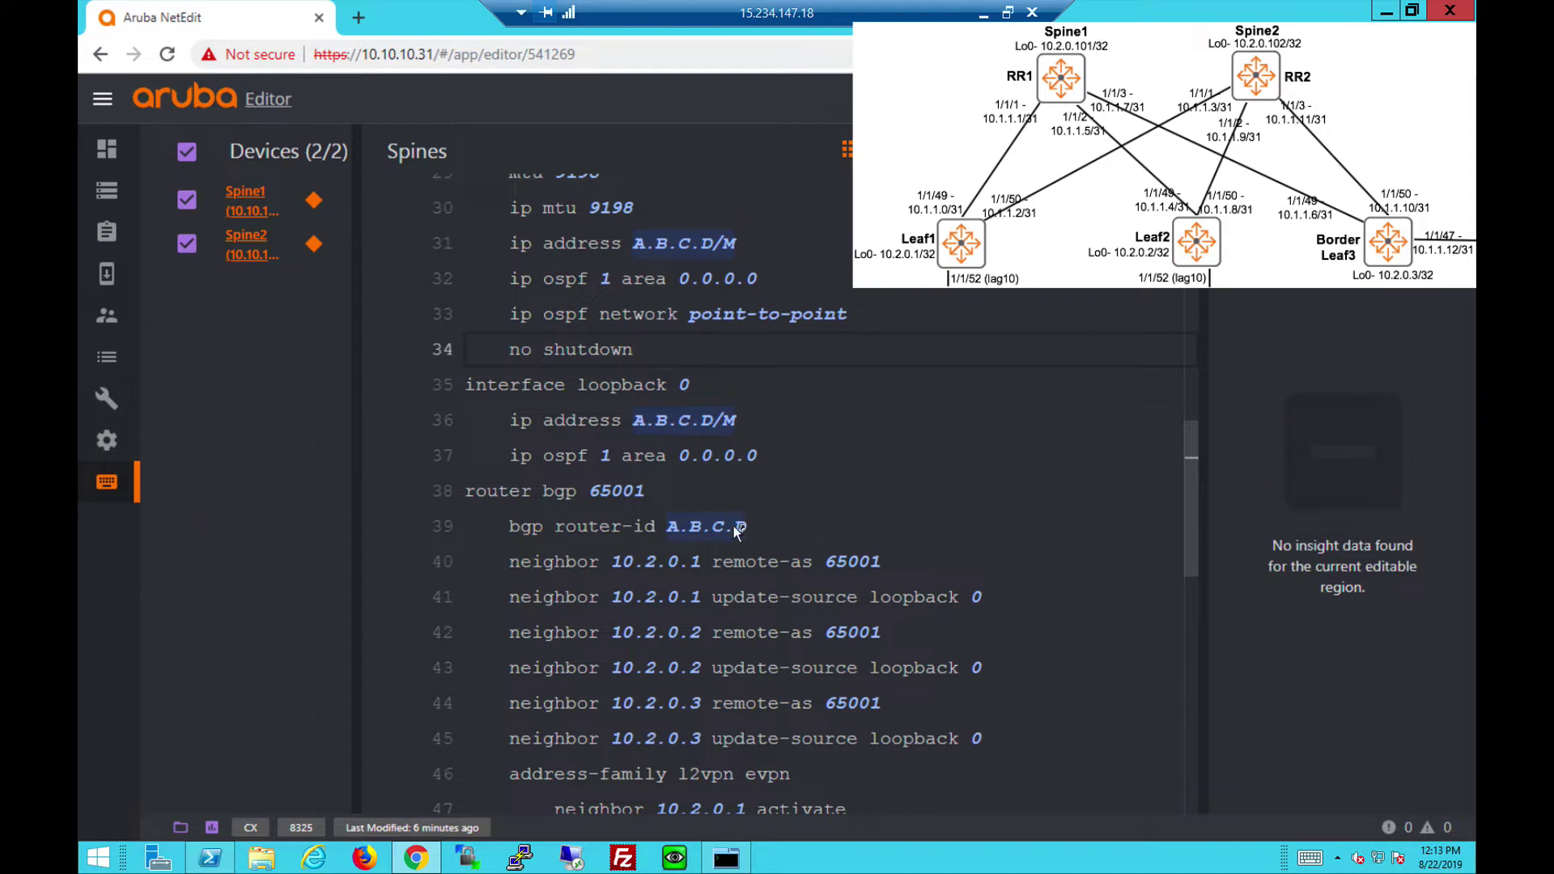
mouse_move(735, 527)
drag(1197, 508, 1194, 626)
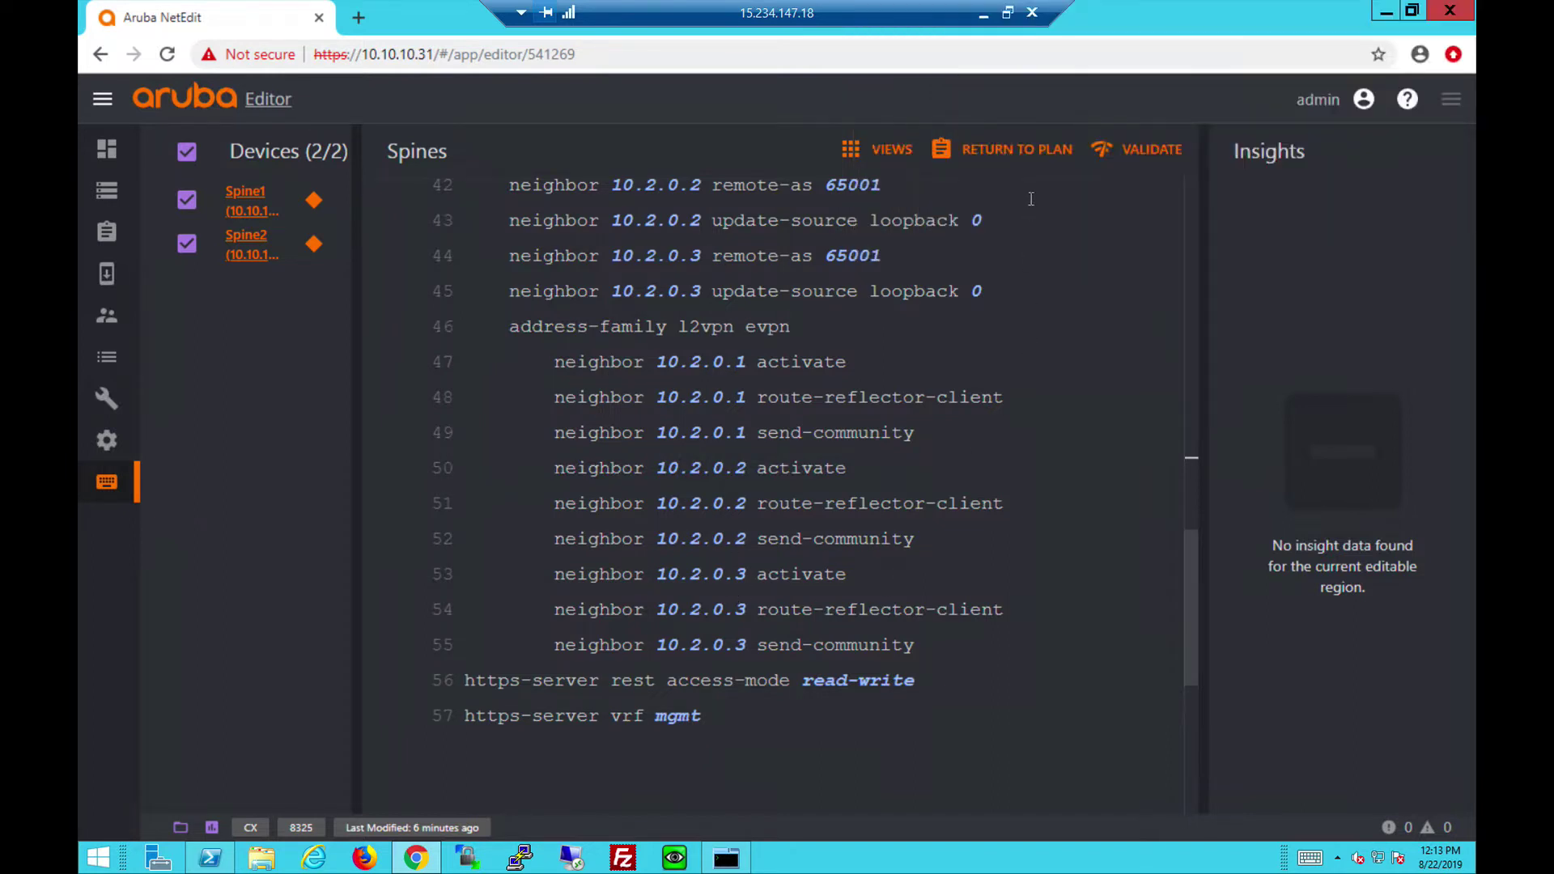
Return to the Spines plan and deploy it to Spine1 and Spine2, confirming the dialog.
click(1026, 152)
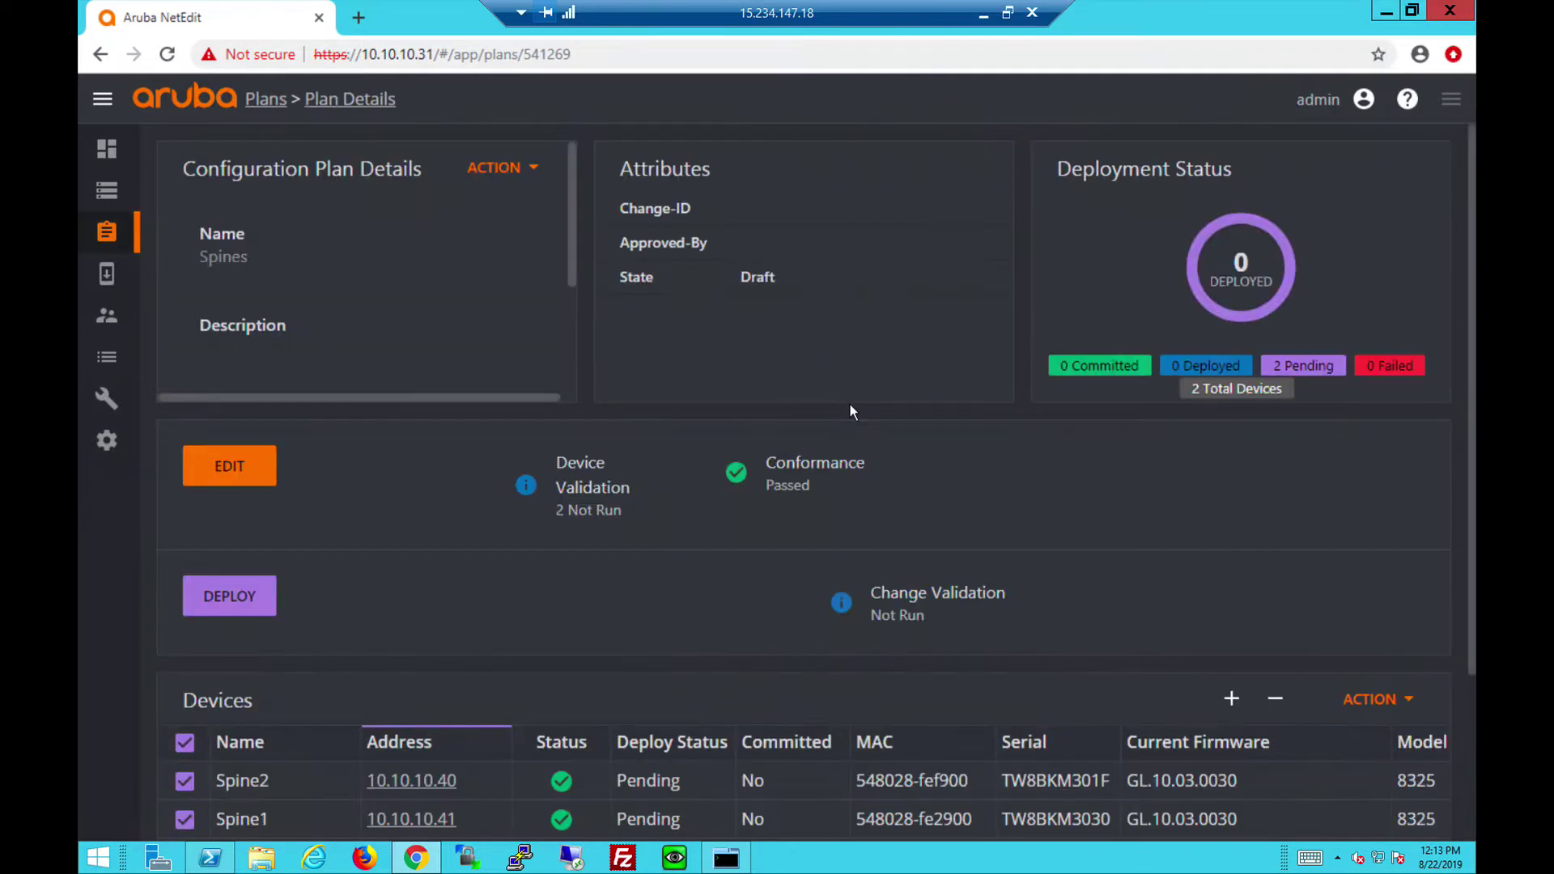
click(229, 595)
click(899, 663)
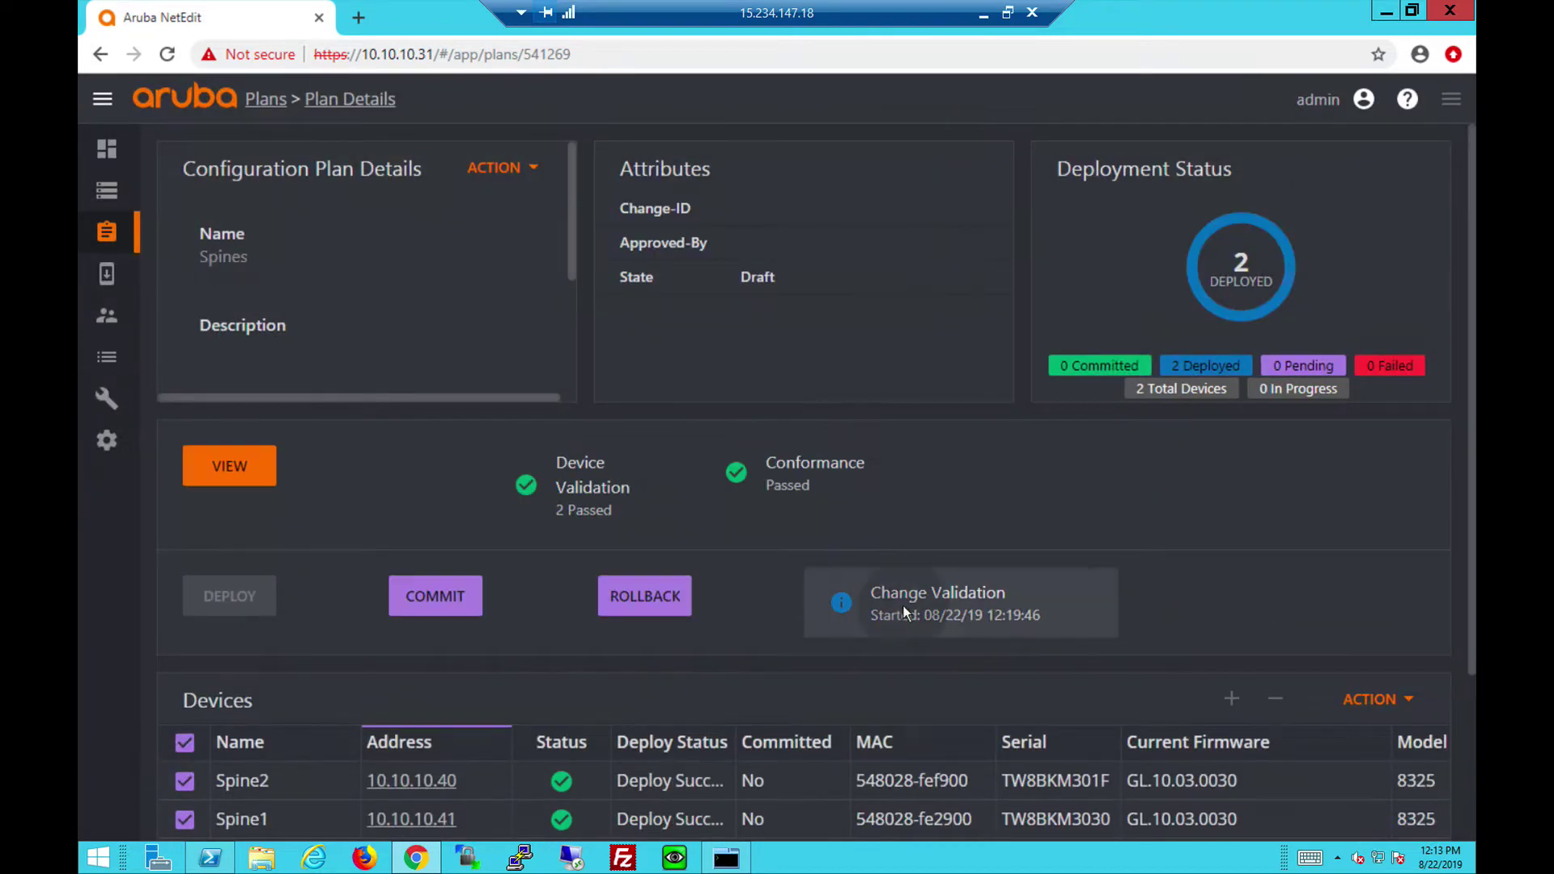
Open the change validation results and review the 'show interface brief' comparison.
click(923, 595)
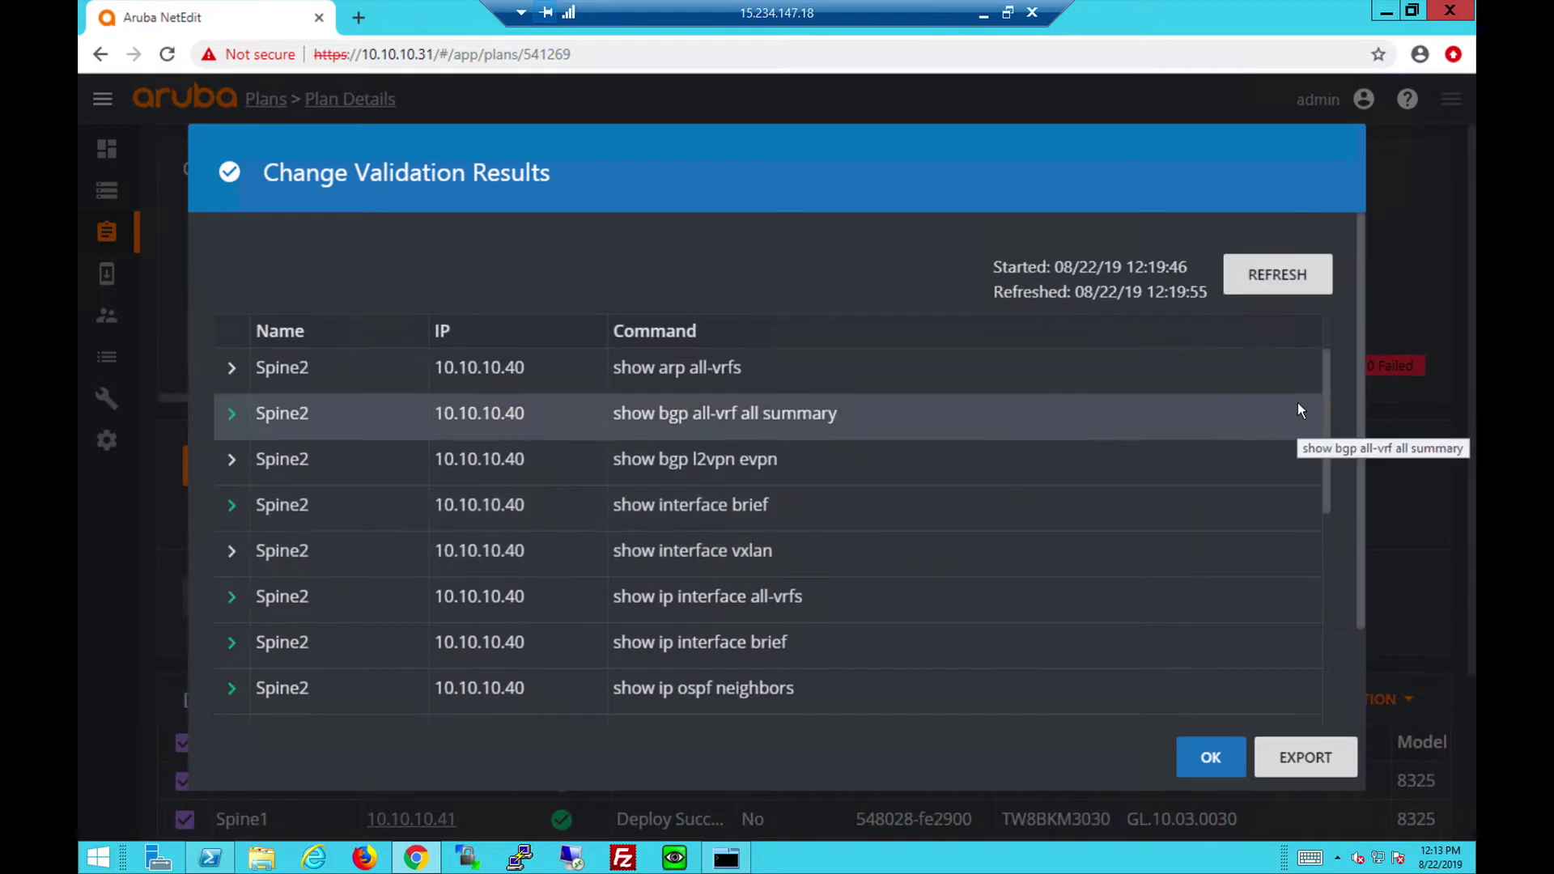
click(230, 505)
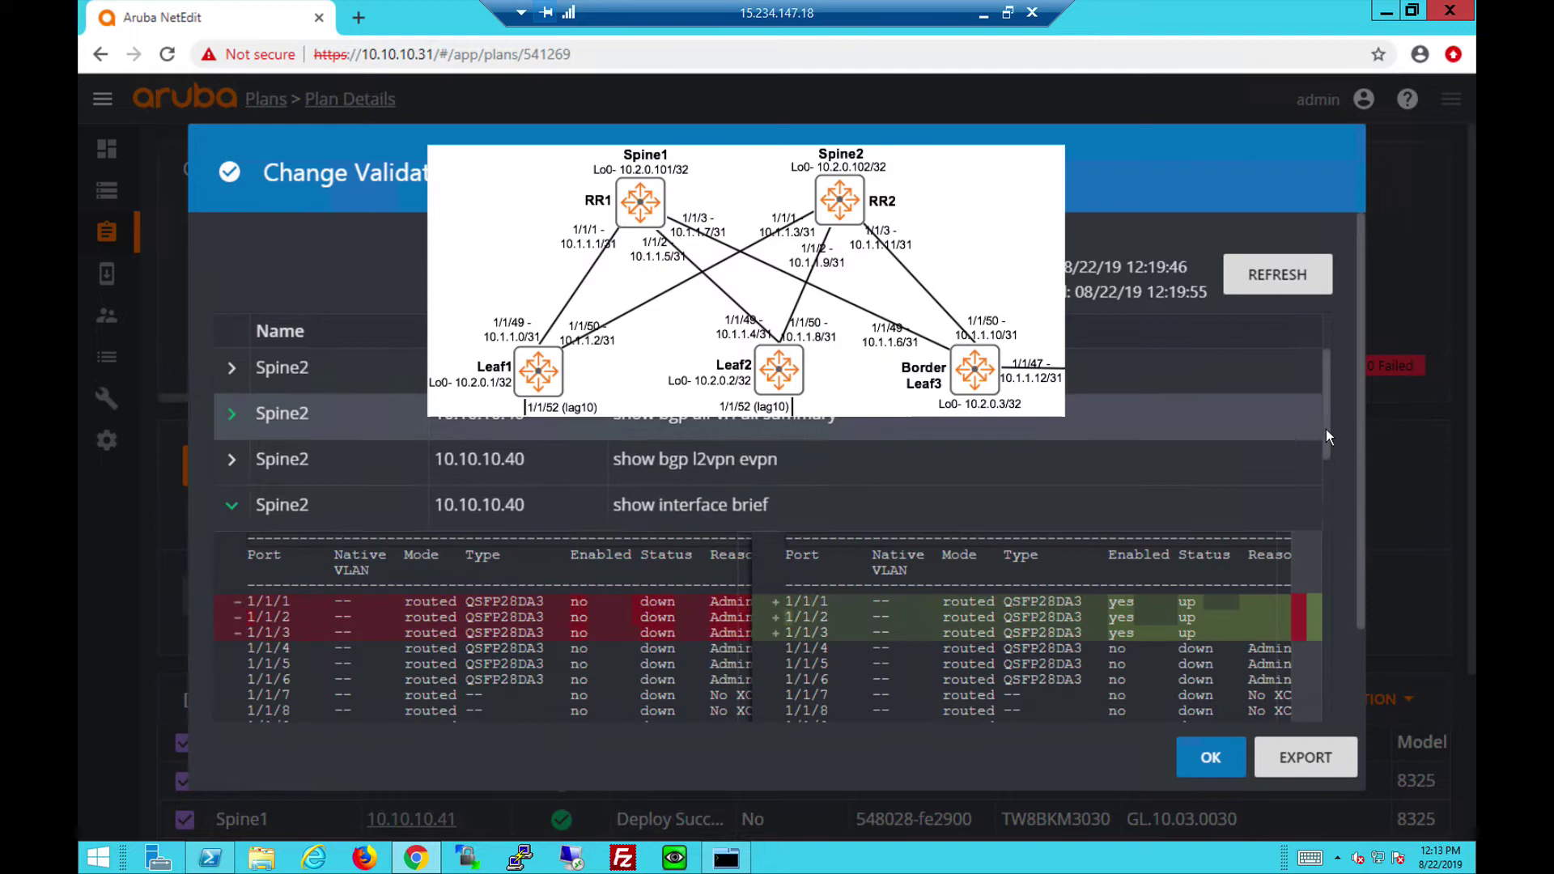
drag(1326, 435, 1324, 445)
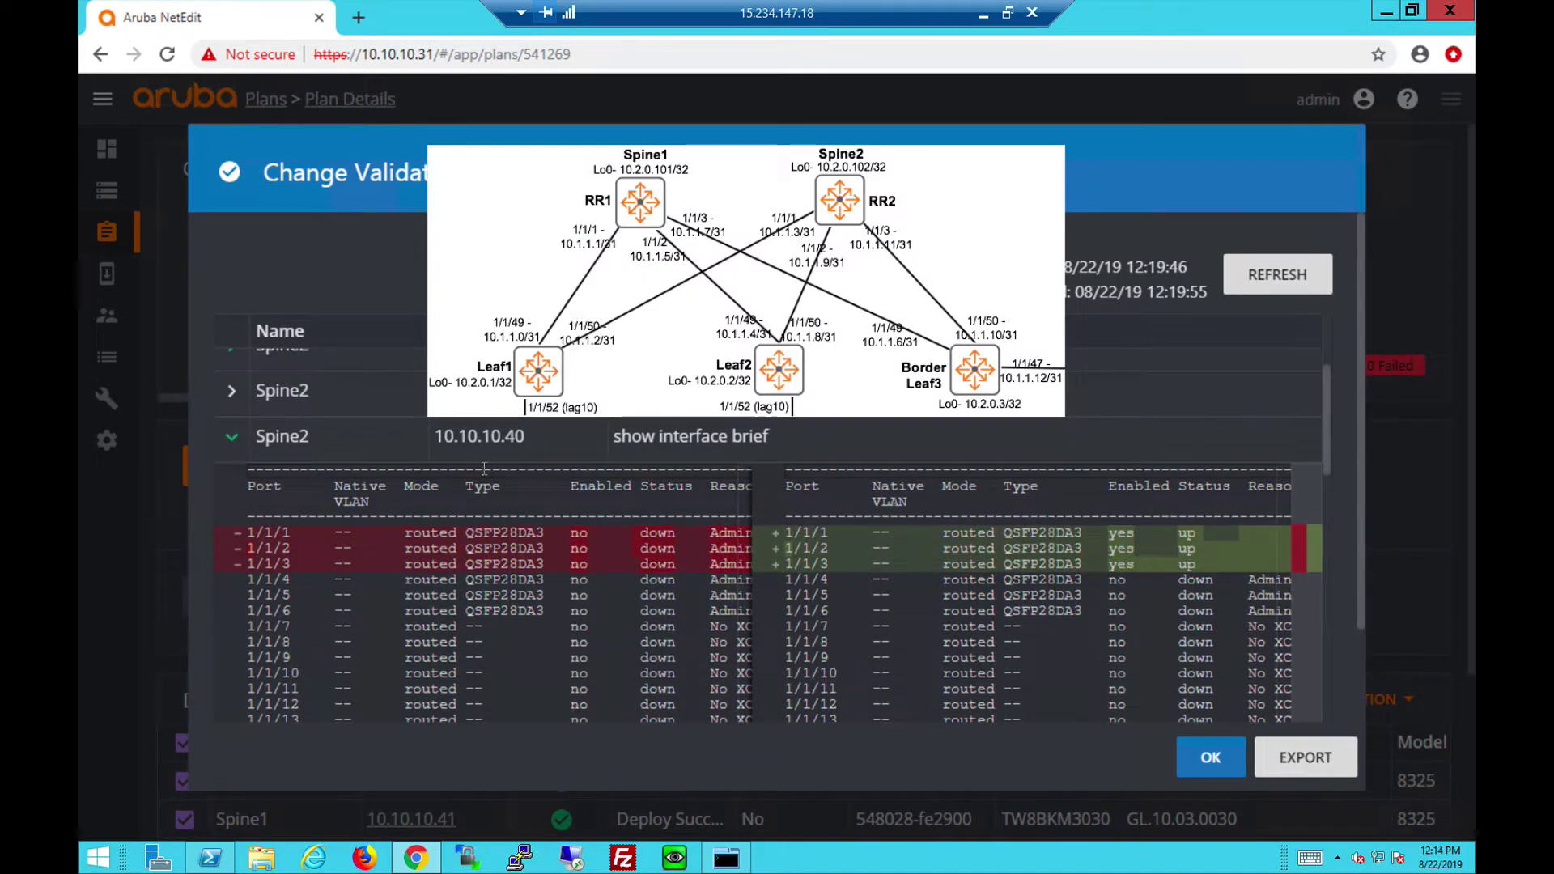
click(261, 449)
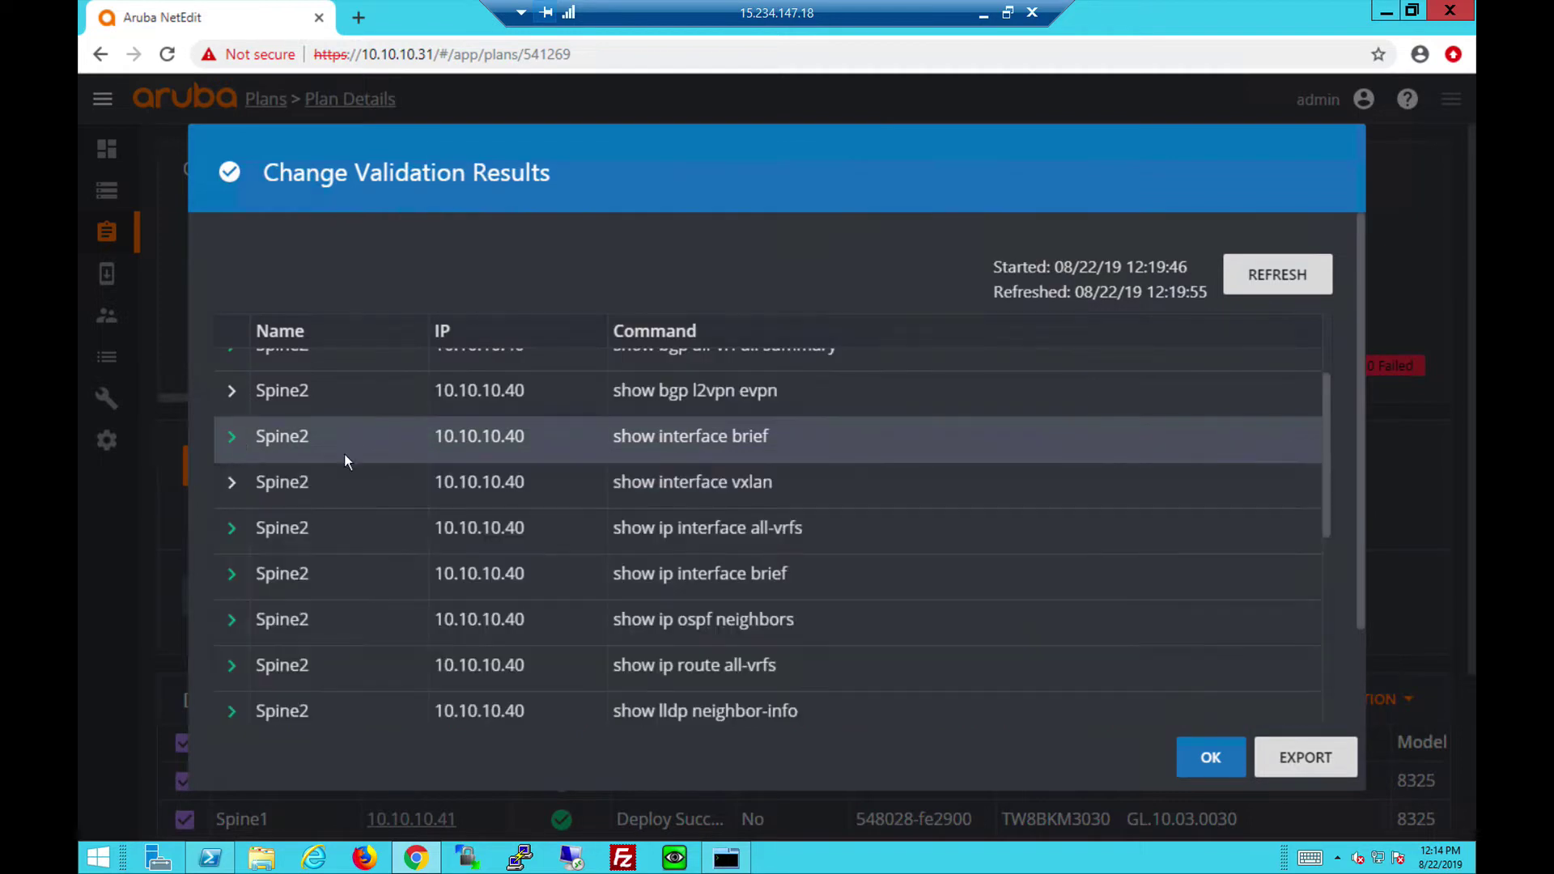
Review Spine2's LLDP neighbor comparison, now listing Leaf1–3.
click(348, 711)
drag(1321, 440, 1328, 464)
scroll(1329, 569, down, 3)
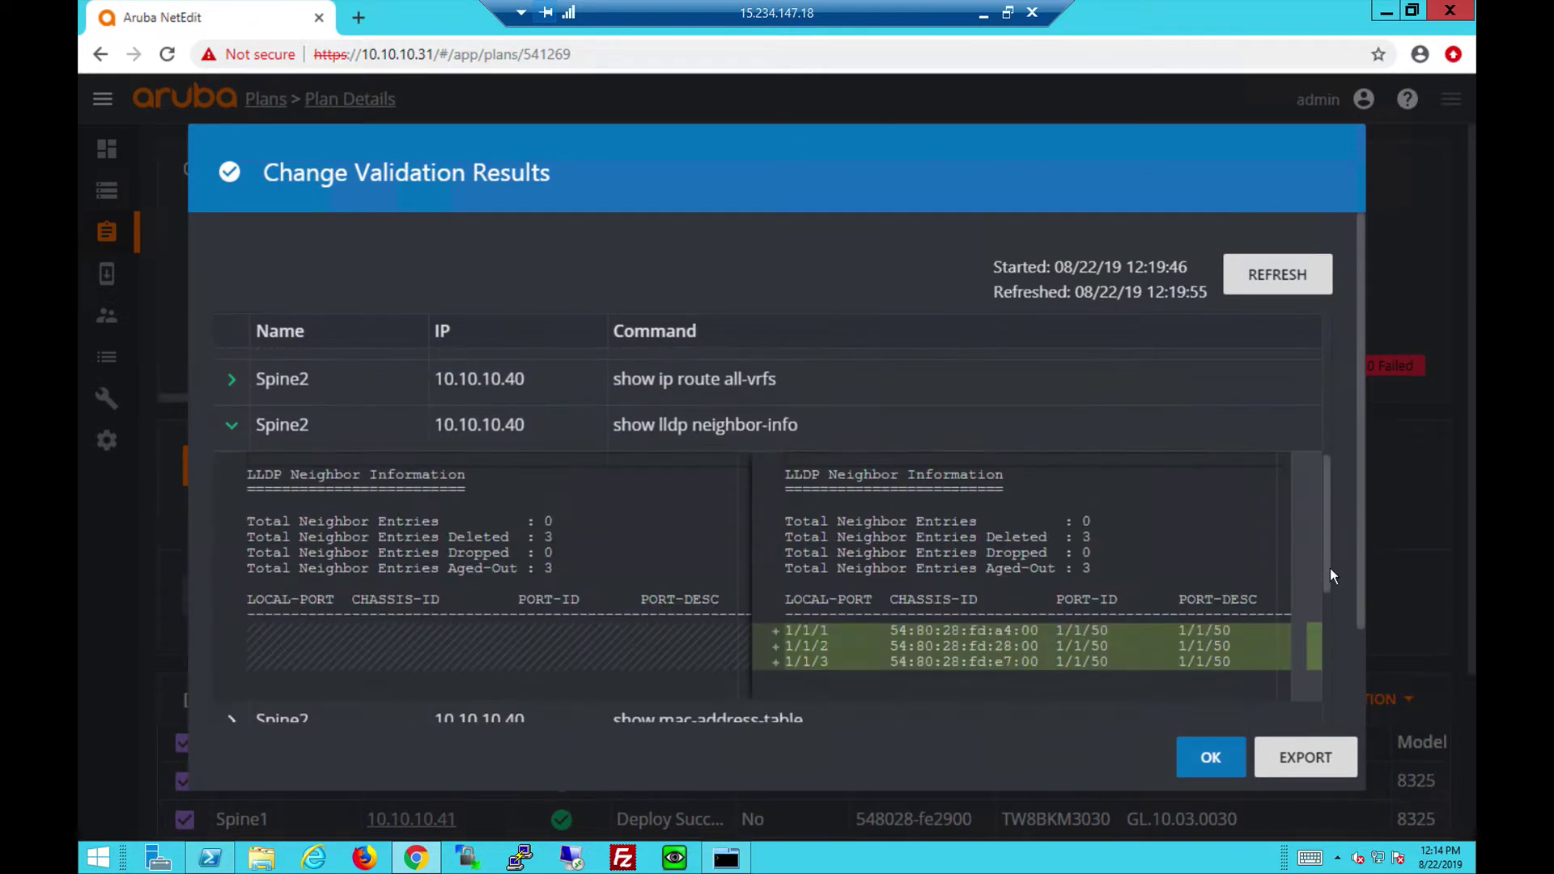
scroll(1329, 570, down, 1)
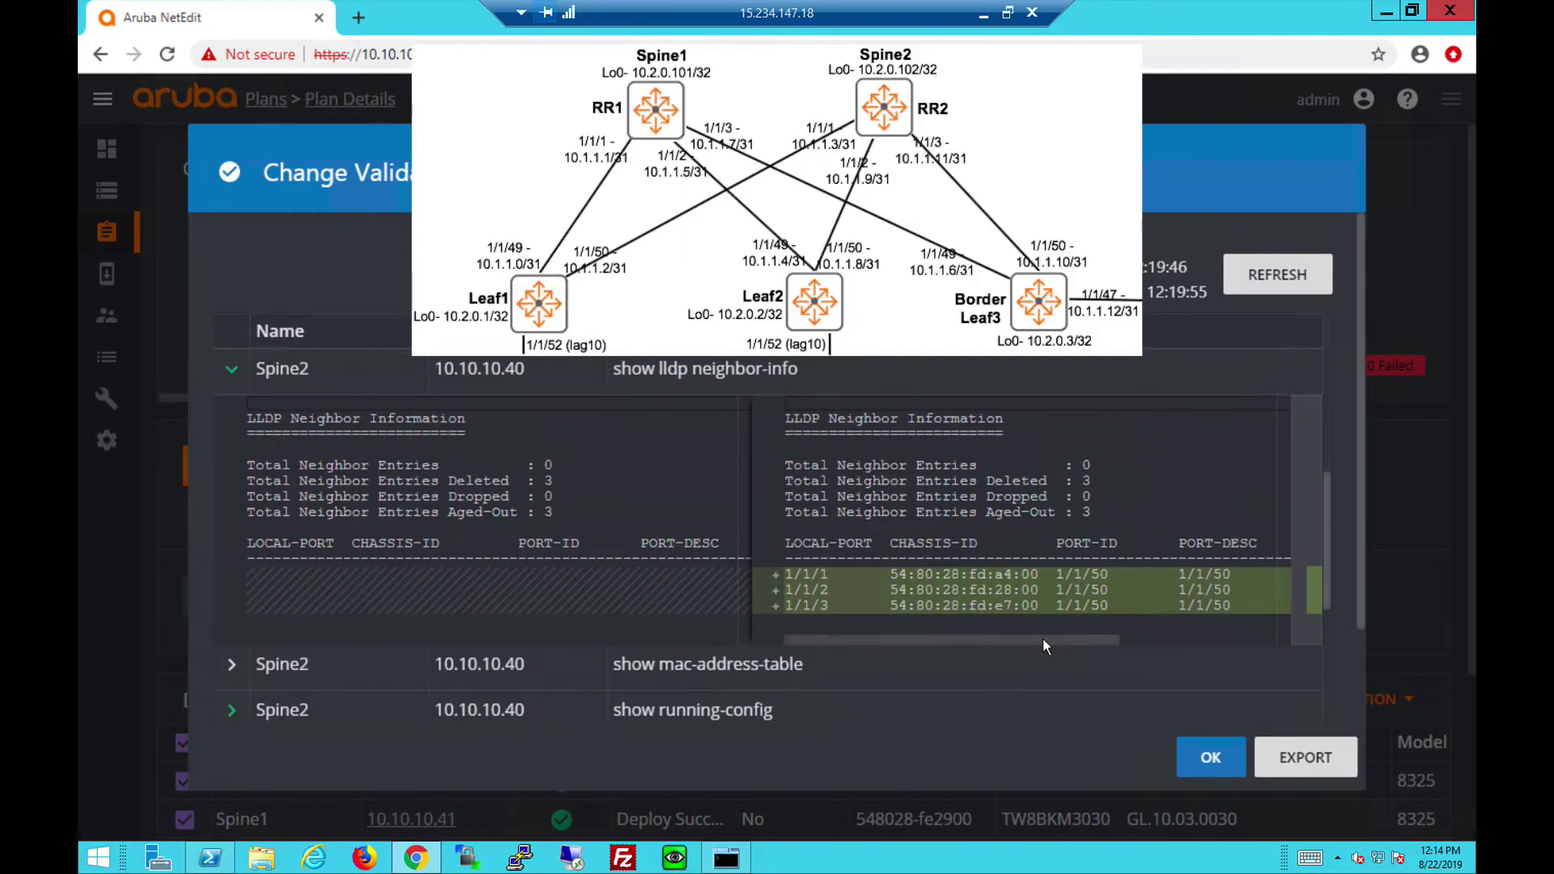
mouse_move(1042, 639)
mouse_down()
mouse_move(1190, 643)
mouse_move(1043, 641)
mouse_up()
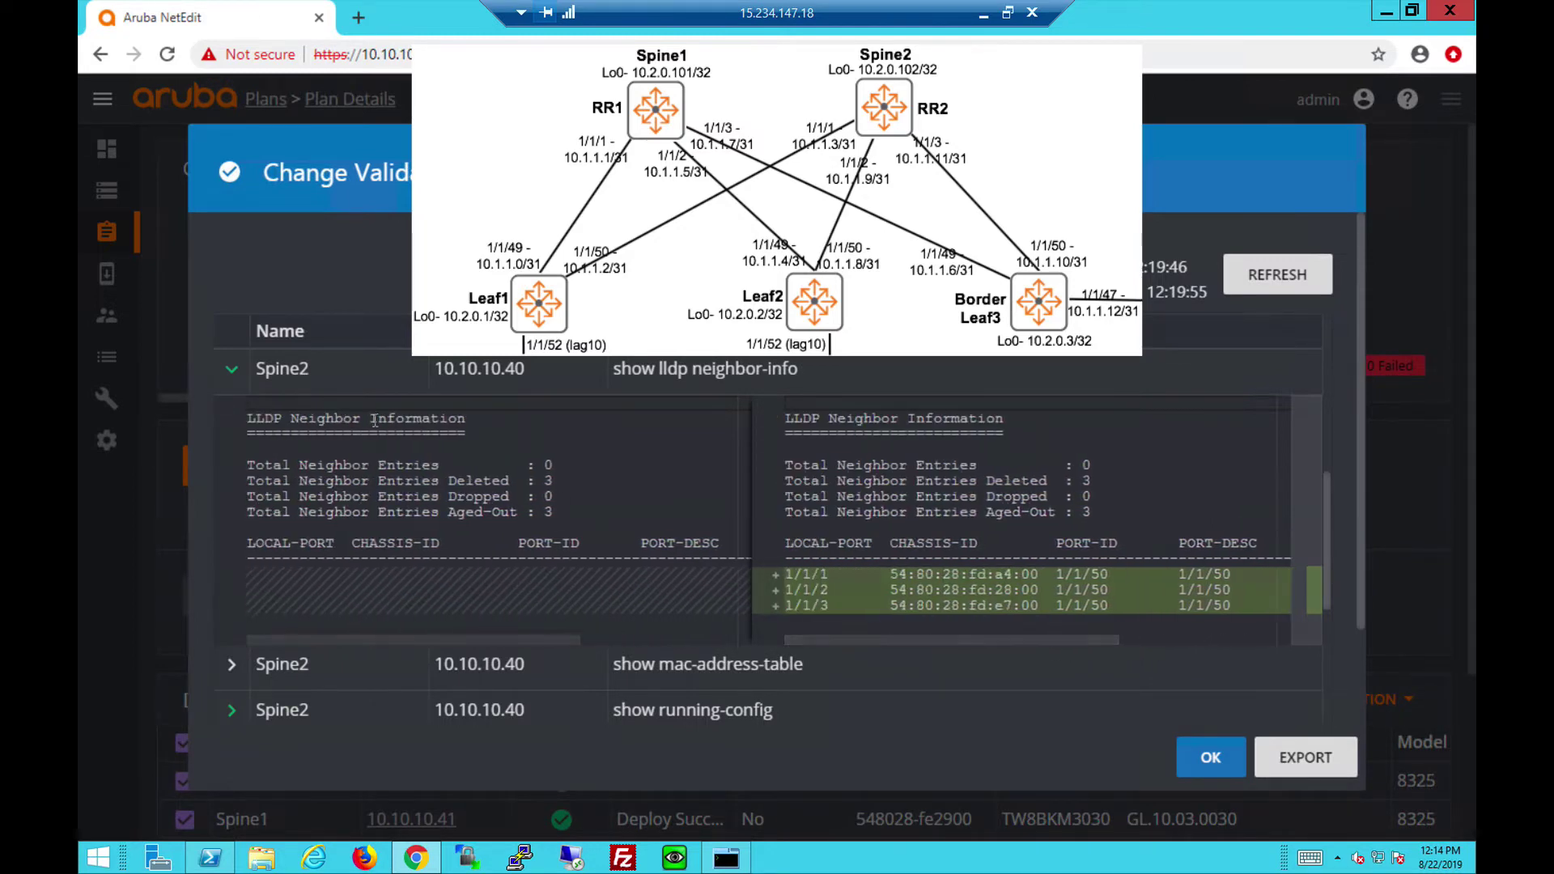
click(232, 369)
Review Spine2's OSPF neighbor comparison, showing three neighbors FULL.
scroll(1319, 468, up, 3)
click(231, 518)
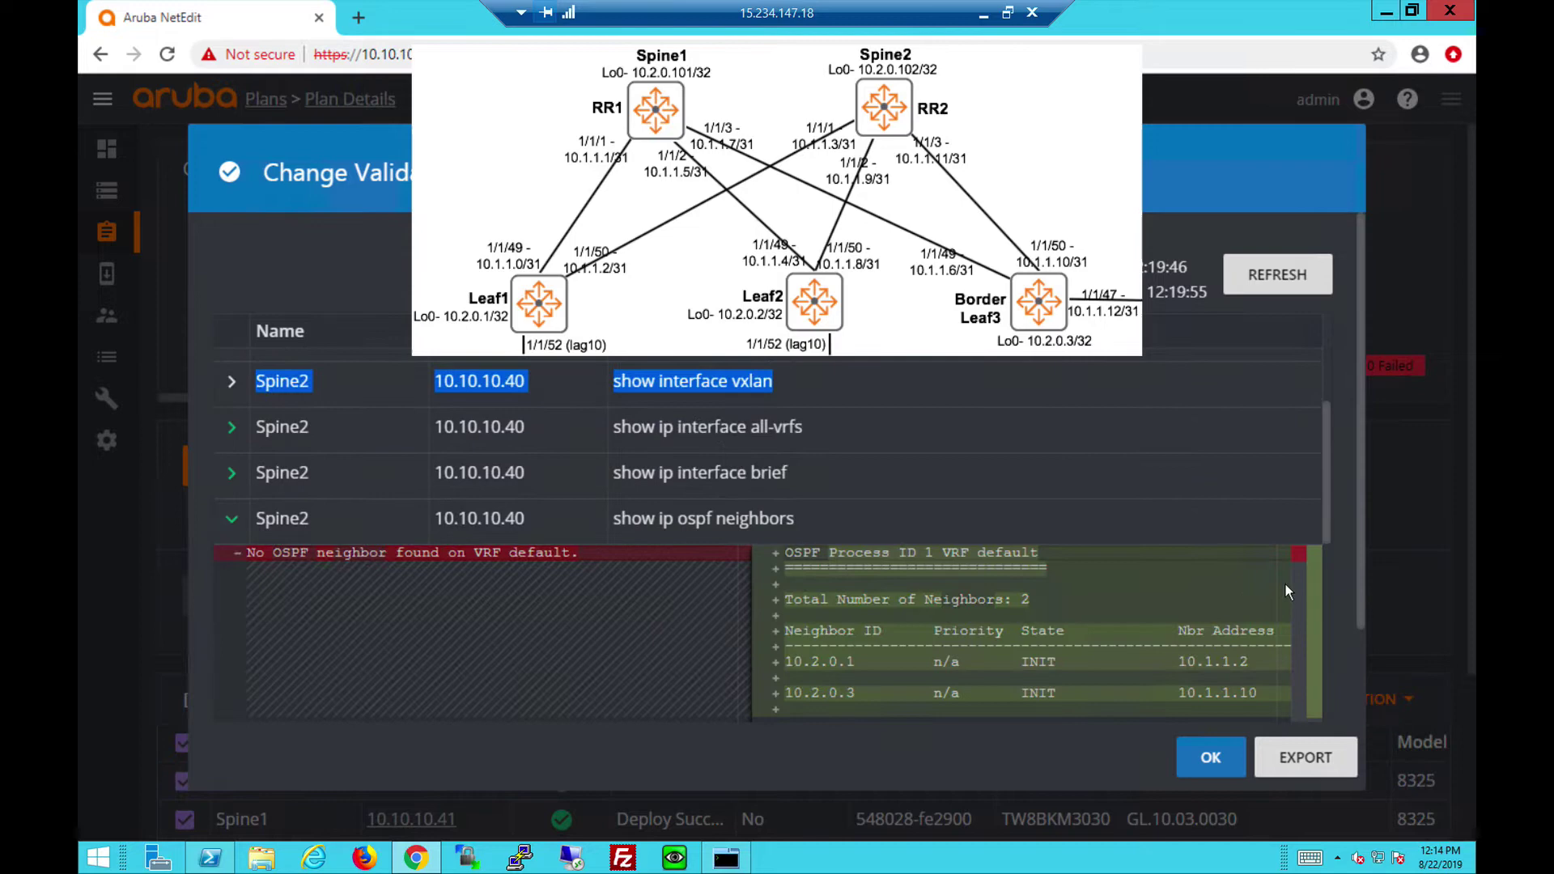
scroll(1324, 508, down, 2)
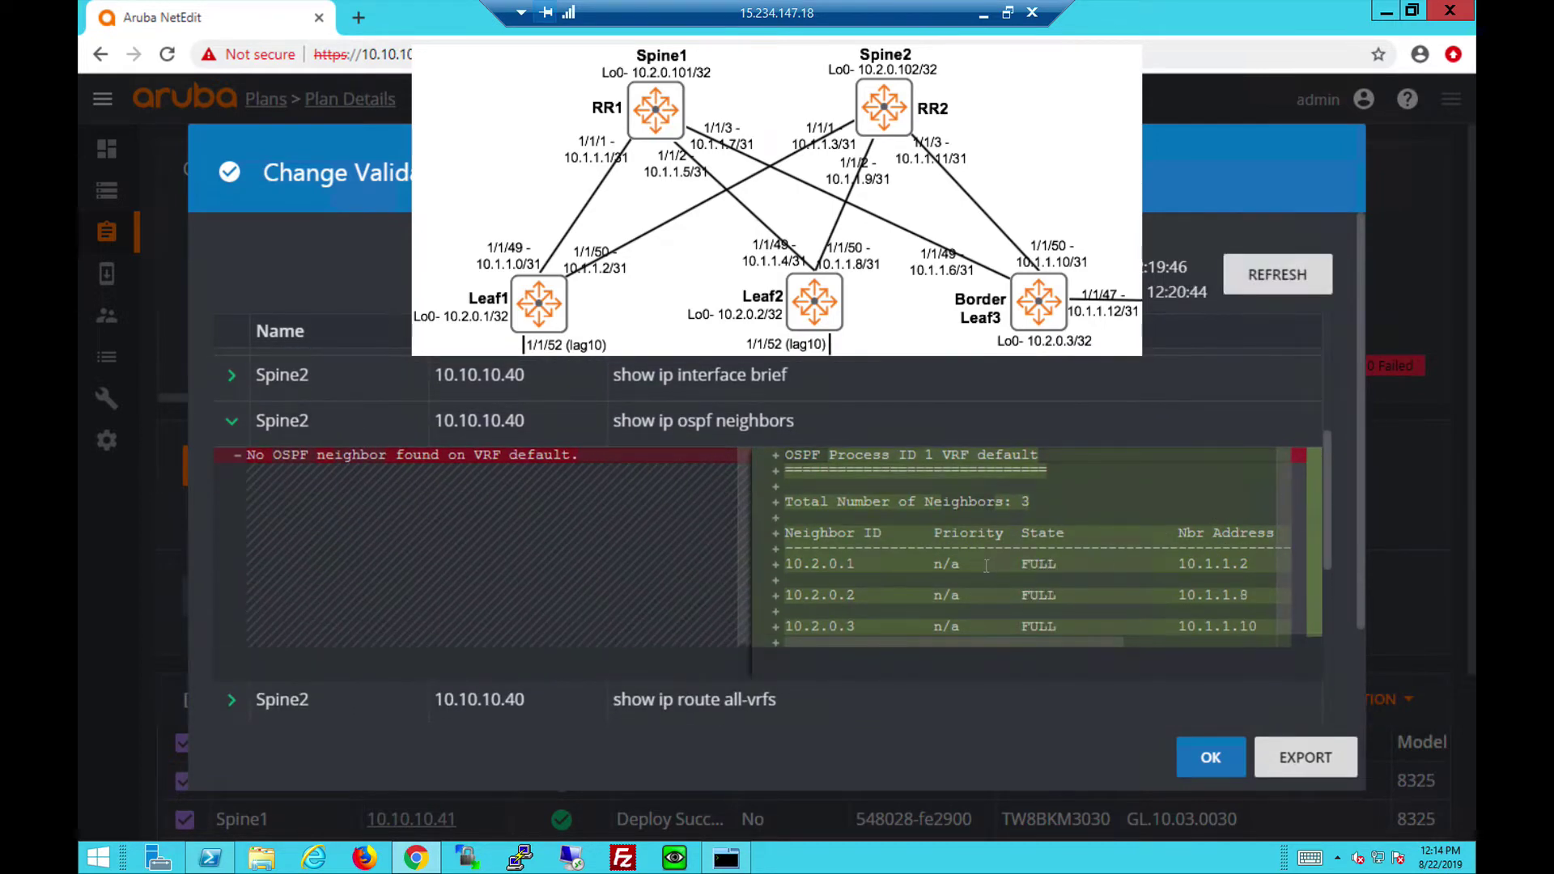
click(230, 422)
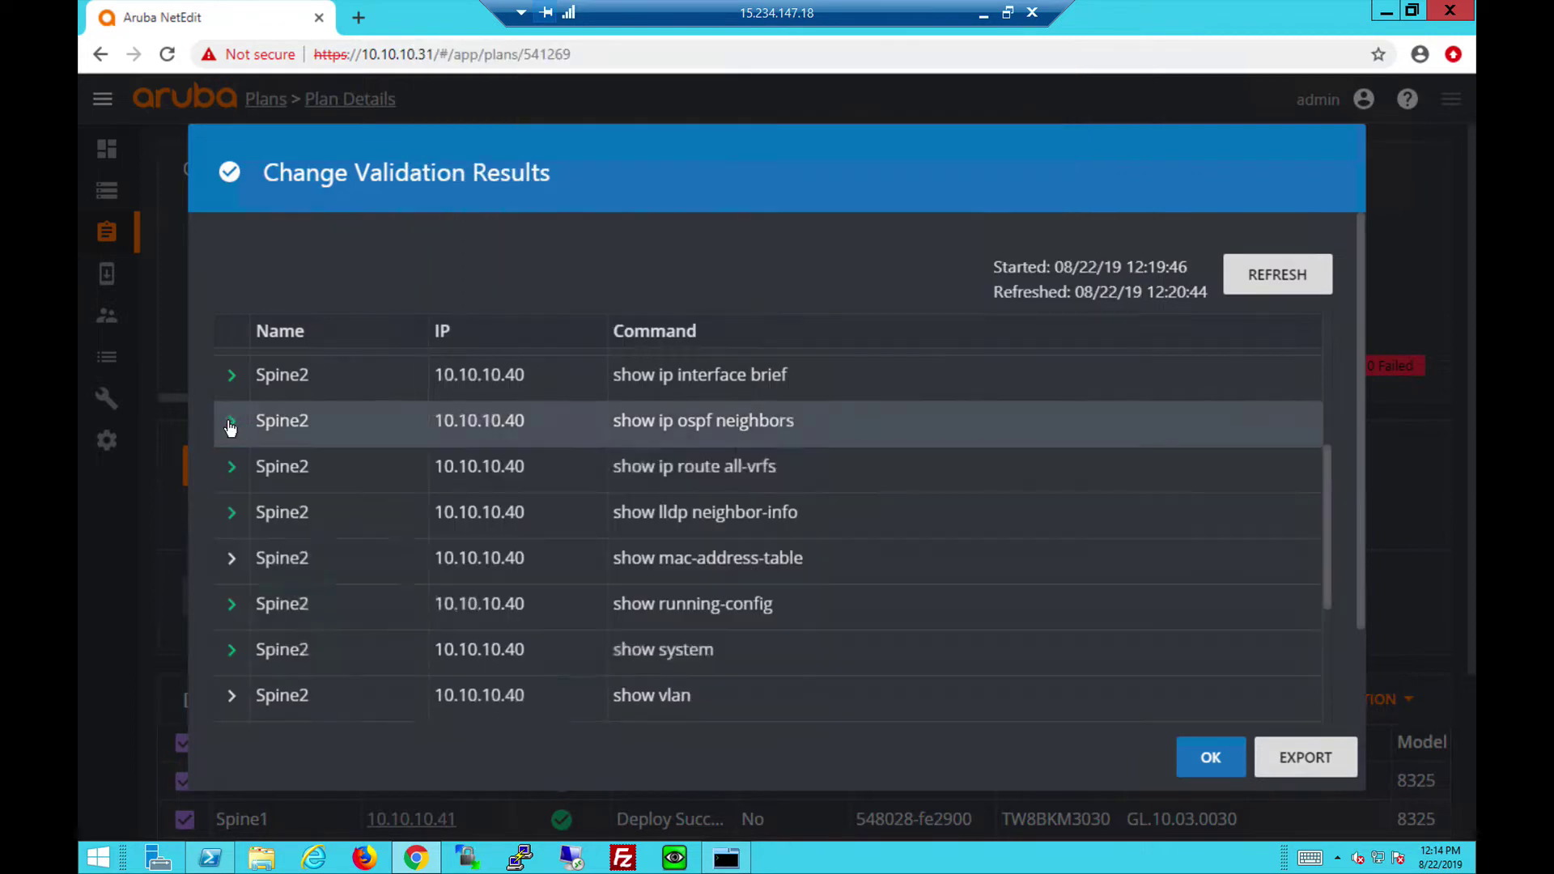
Expand Spine2's 'show ip route all-vrfs' diff and scroll through new OSPF routes to the BGP summary.
click(360, 473)
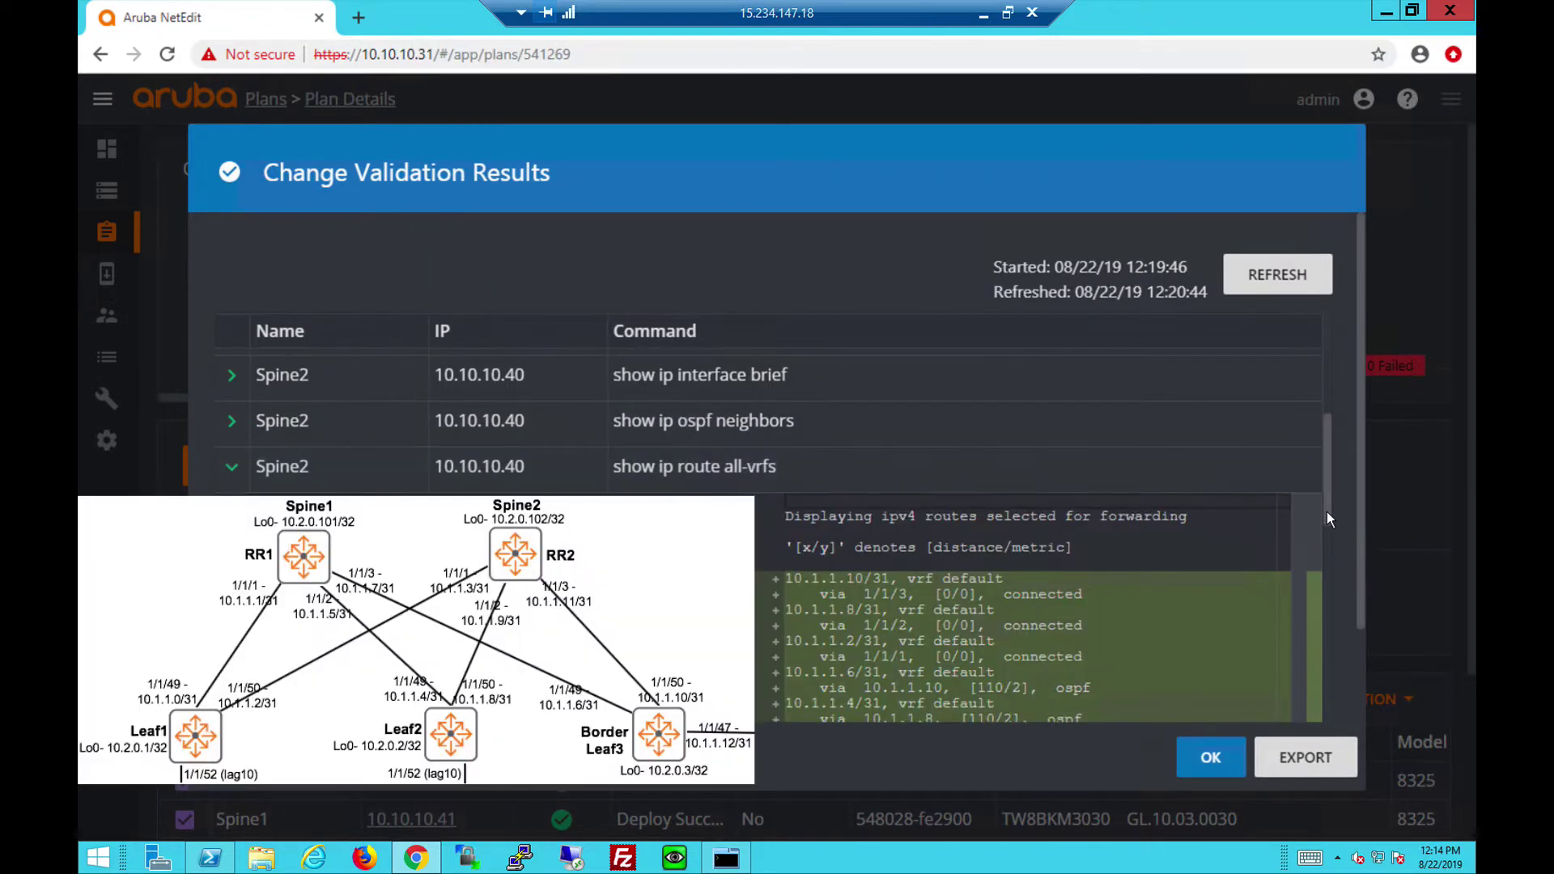
drag(1327, 512, 1327, 554)
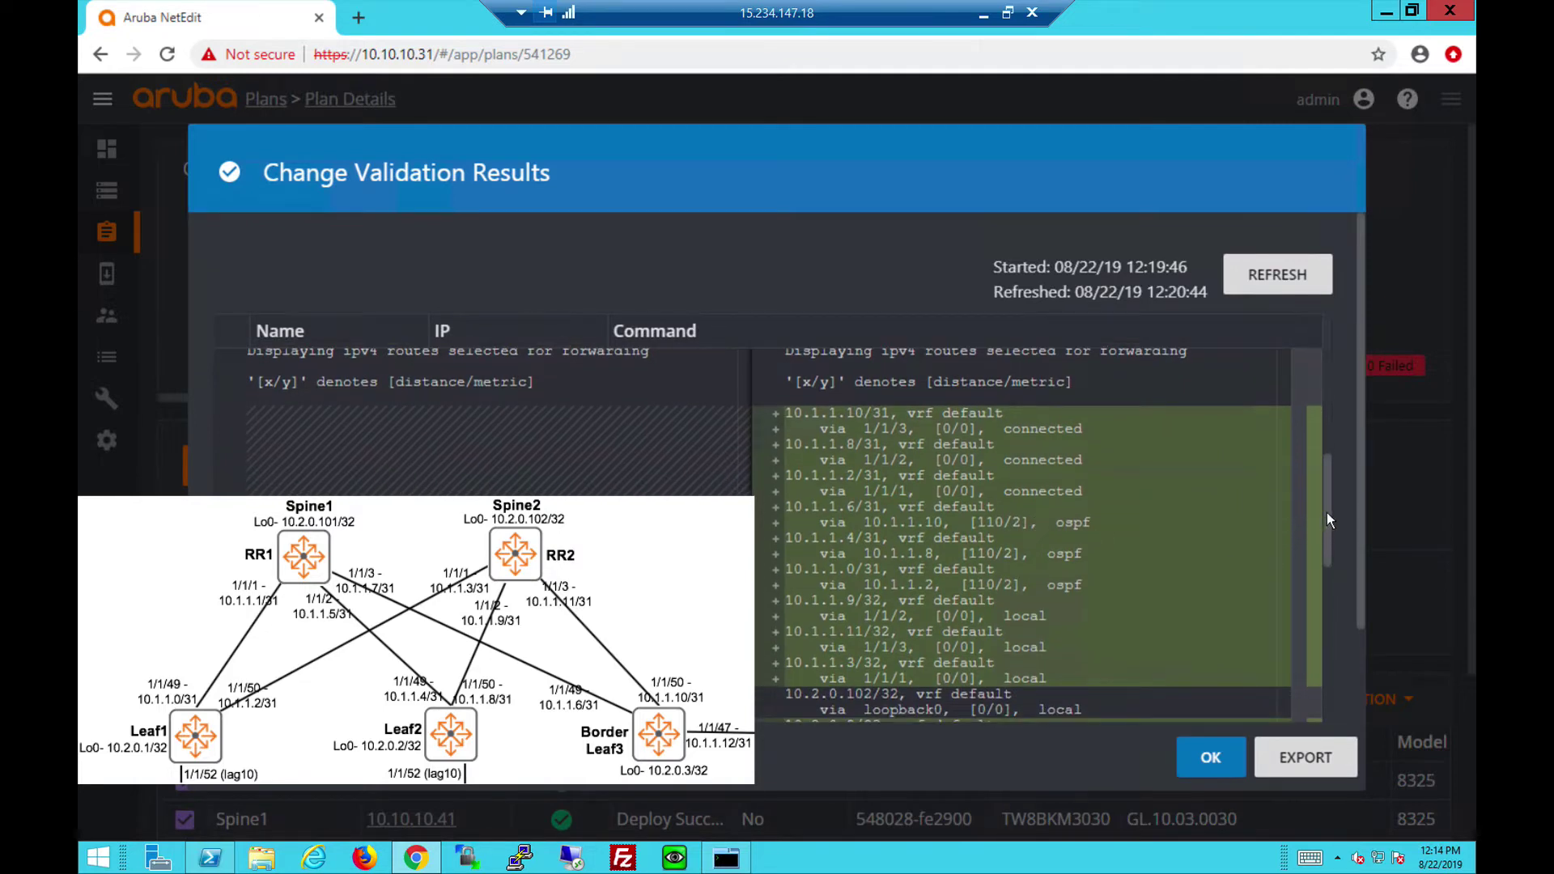
drag(1327, 514, 1321, 556)
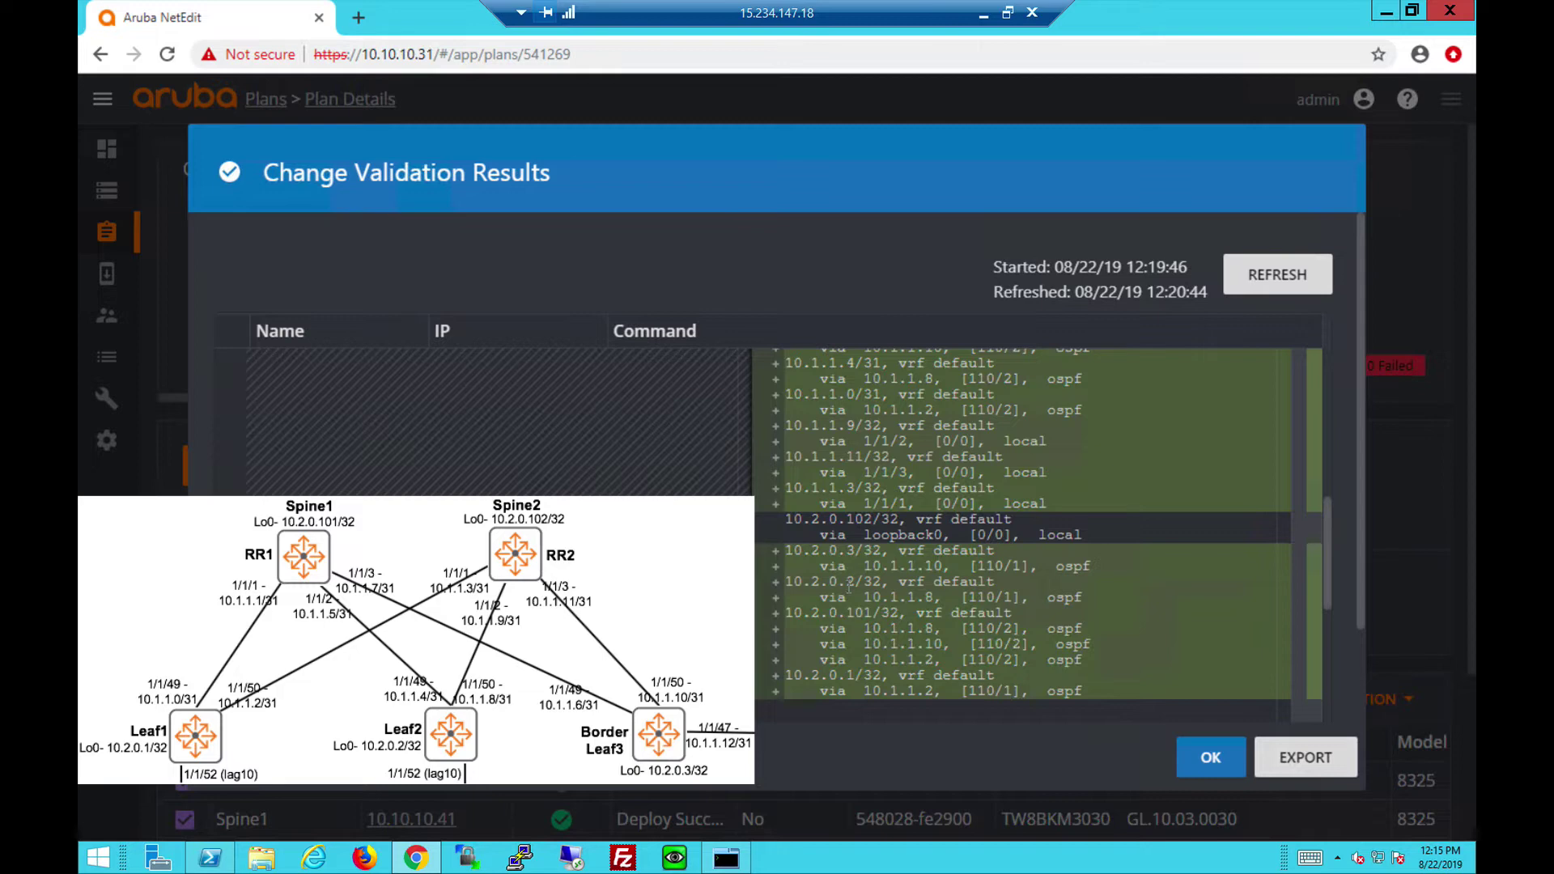
drag(1321, 556, 1325, 570)
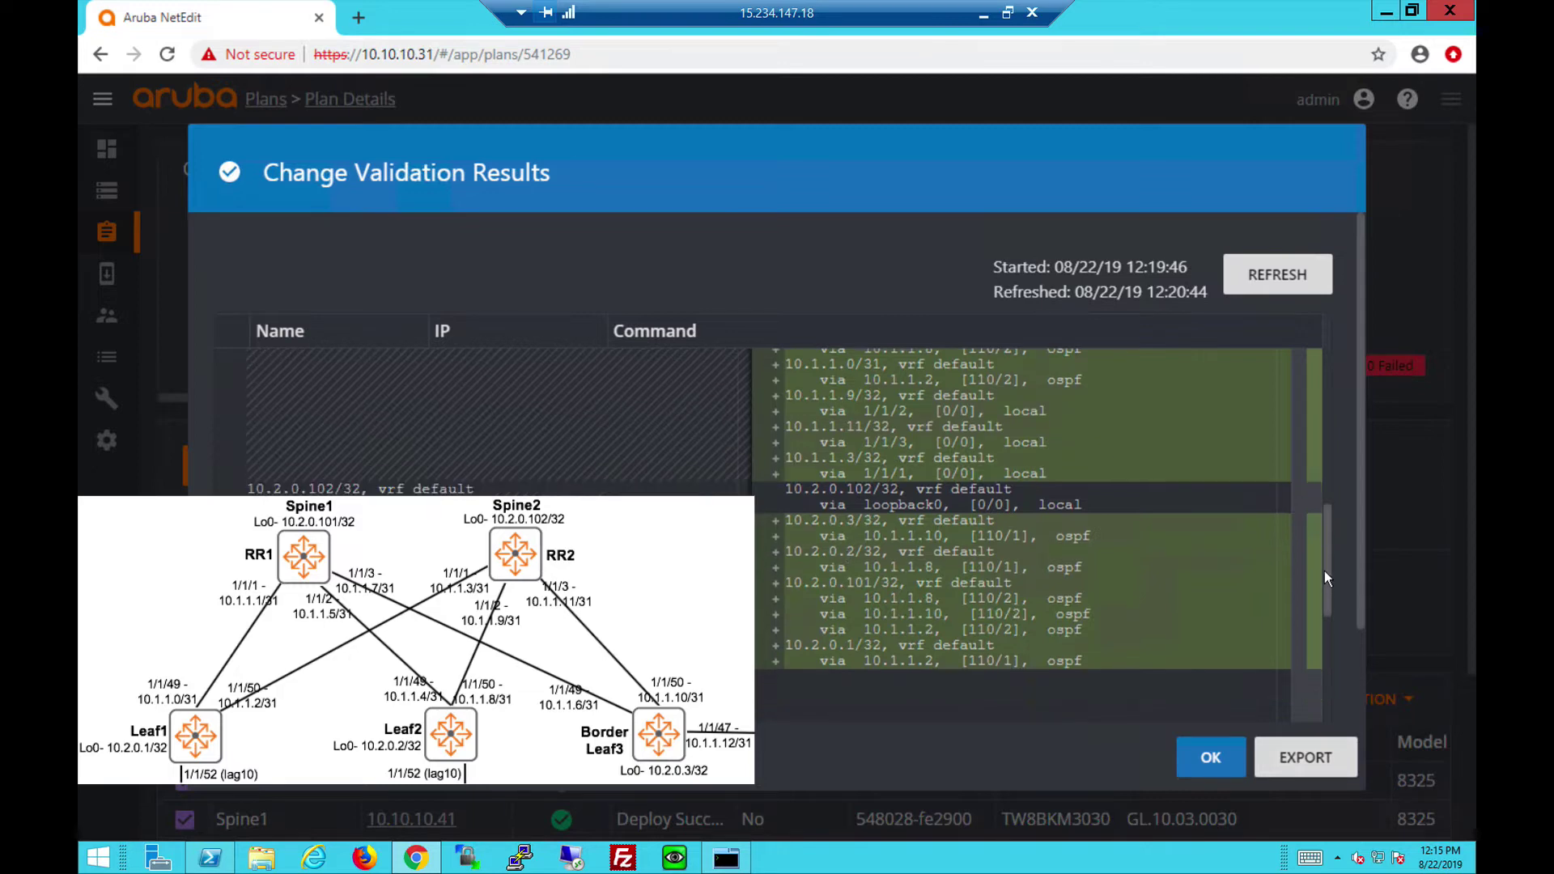
scroll(1056, 616, down, 5)
scroll(1218, 690, right, 5)
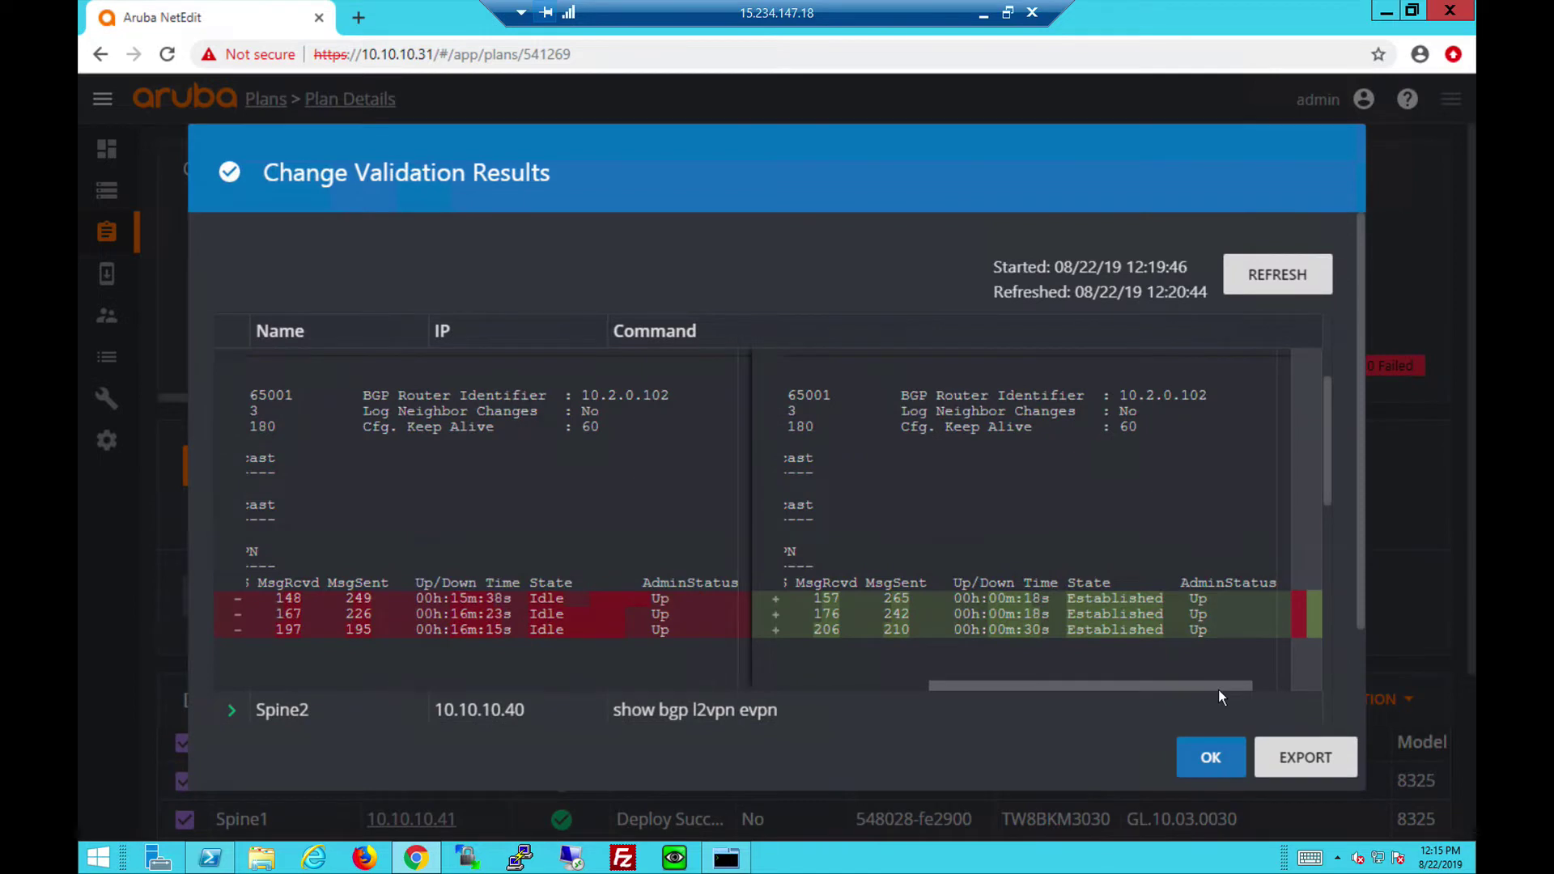
Go through Spine2's 'show bgp l2vpn evpn' diff (0 to 18 entries), collapse it and scroll to Spine1.
scroll(1211, 690, left, 5)
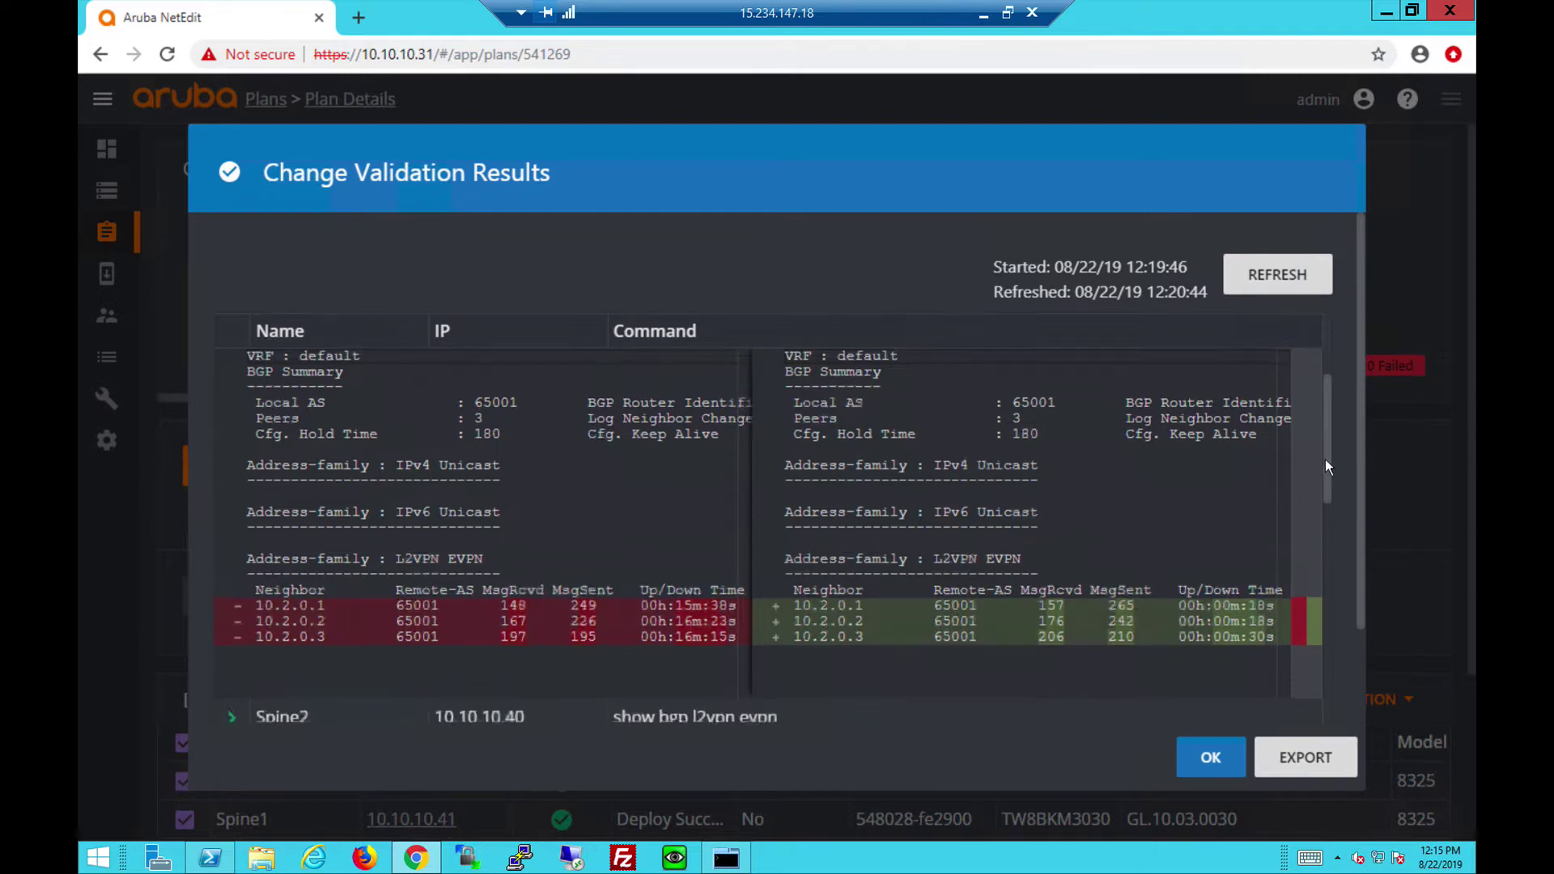
scroll(1324, 459, up, 2)
click(1324, 436)
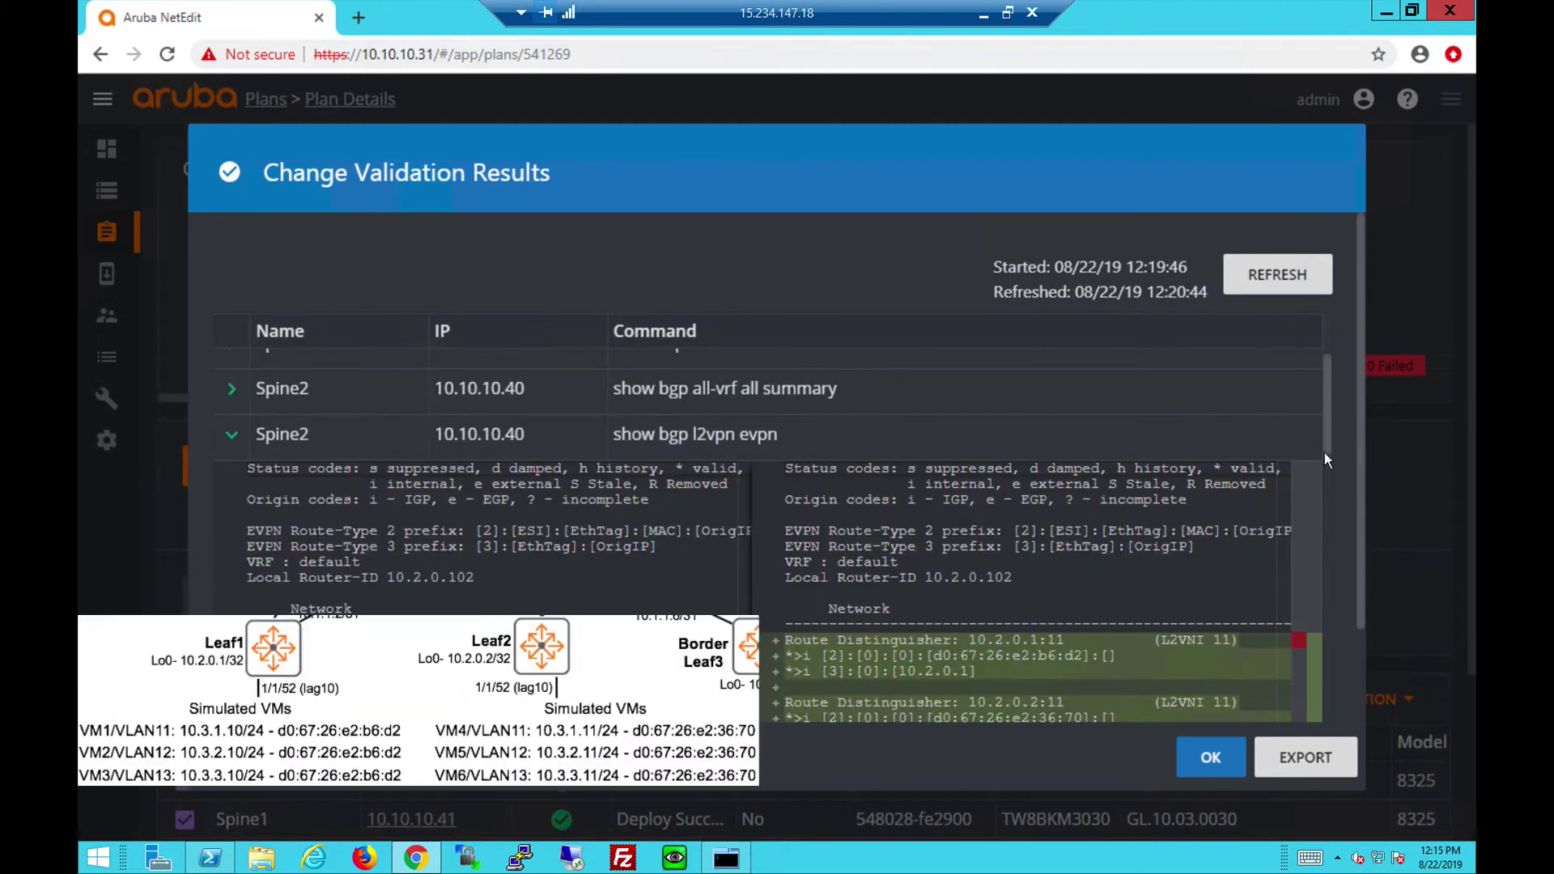
scroll(1325, 453, down, 3)
scroll(1324, 486, down, 5)
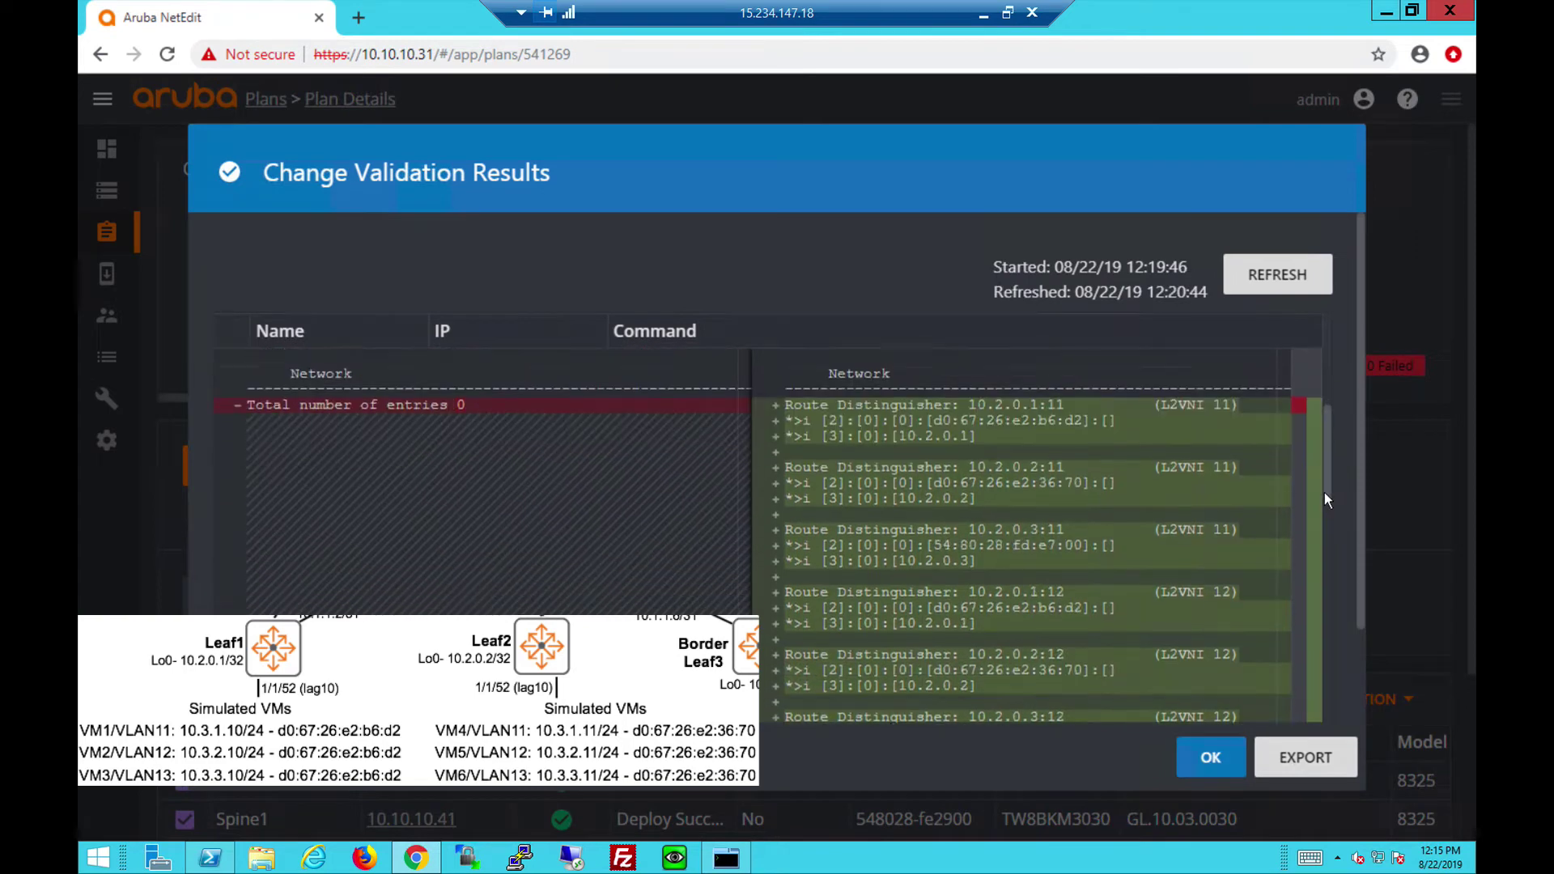
scroll(1323, 522, down, 3)
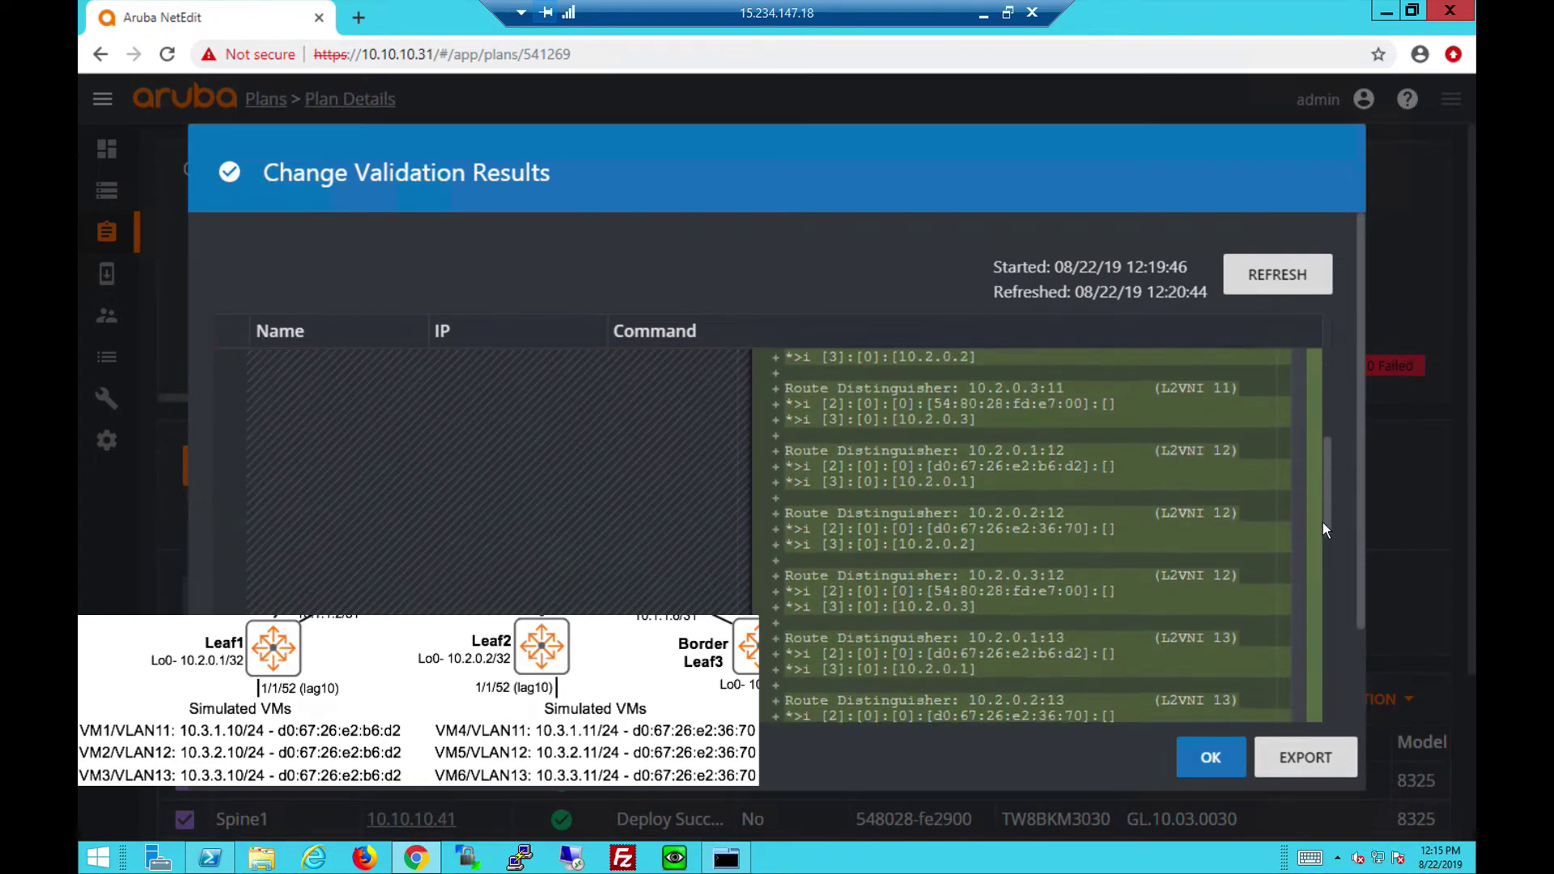
drag(1323, 541, 1307, 449)
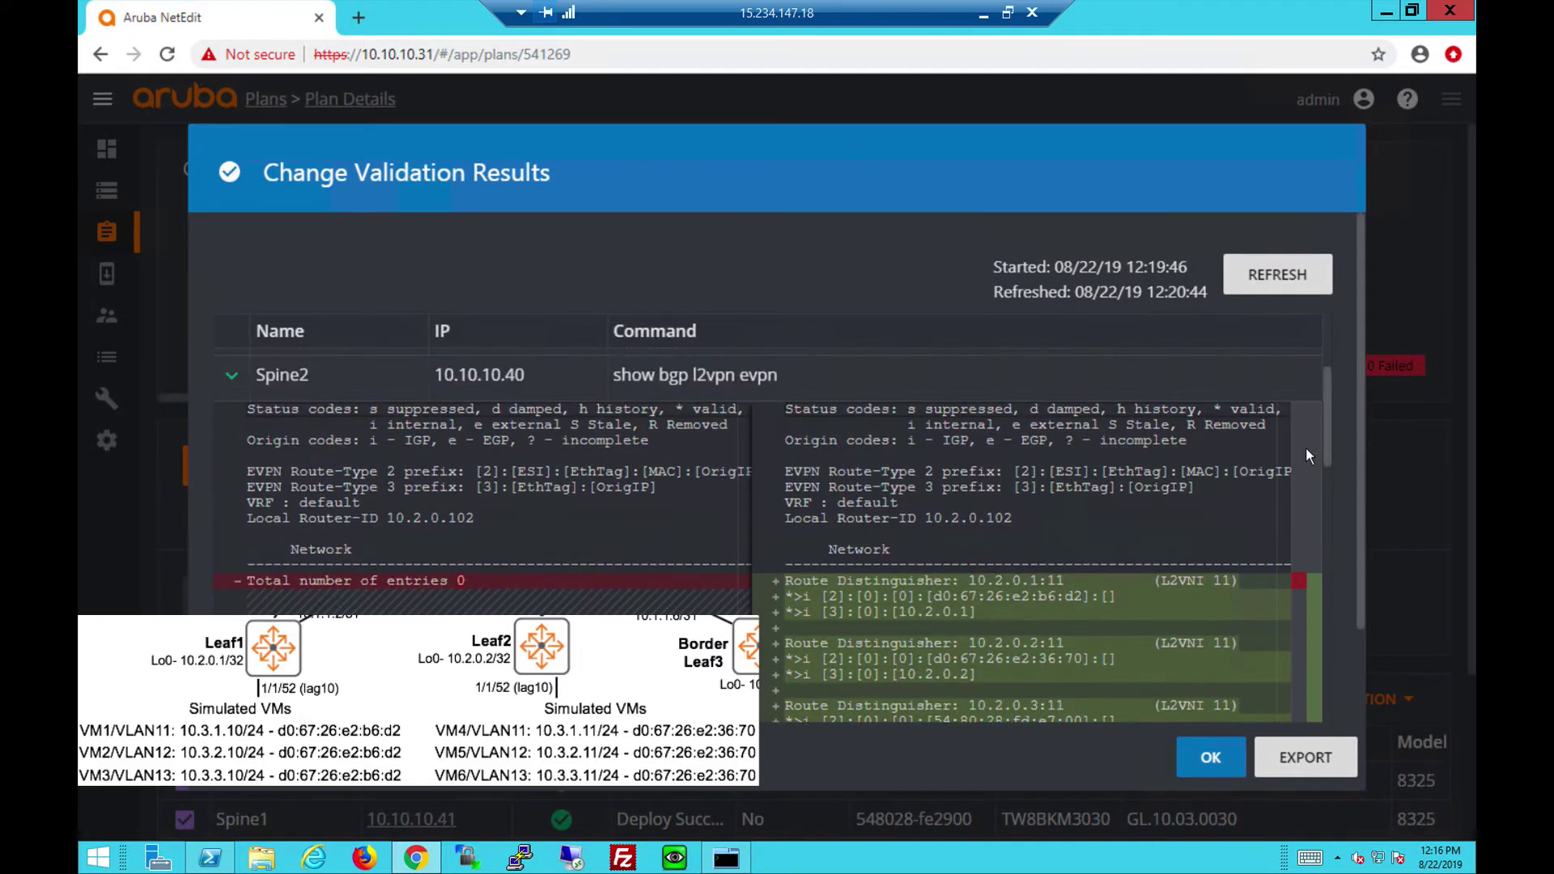
click(232, 376)
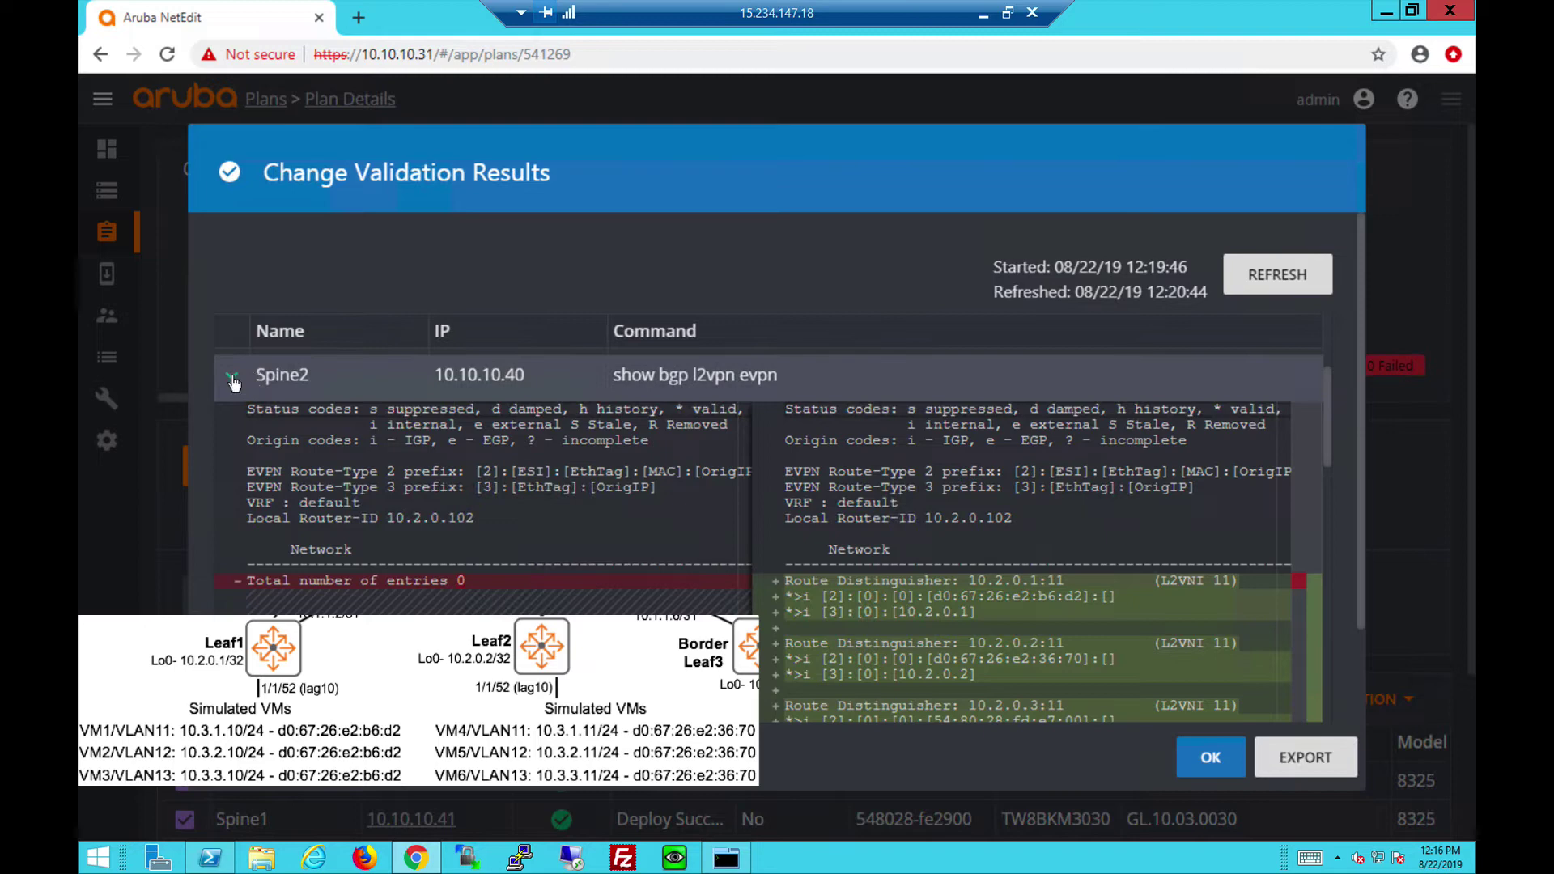
drag(1326, 441, 1319, 574)
Expand and review Spine1's BGP all-VRF summary diff showing AS 65001 with 3 peers.
click(1269, 567)
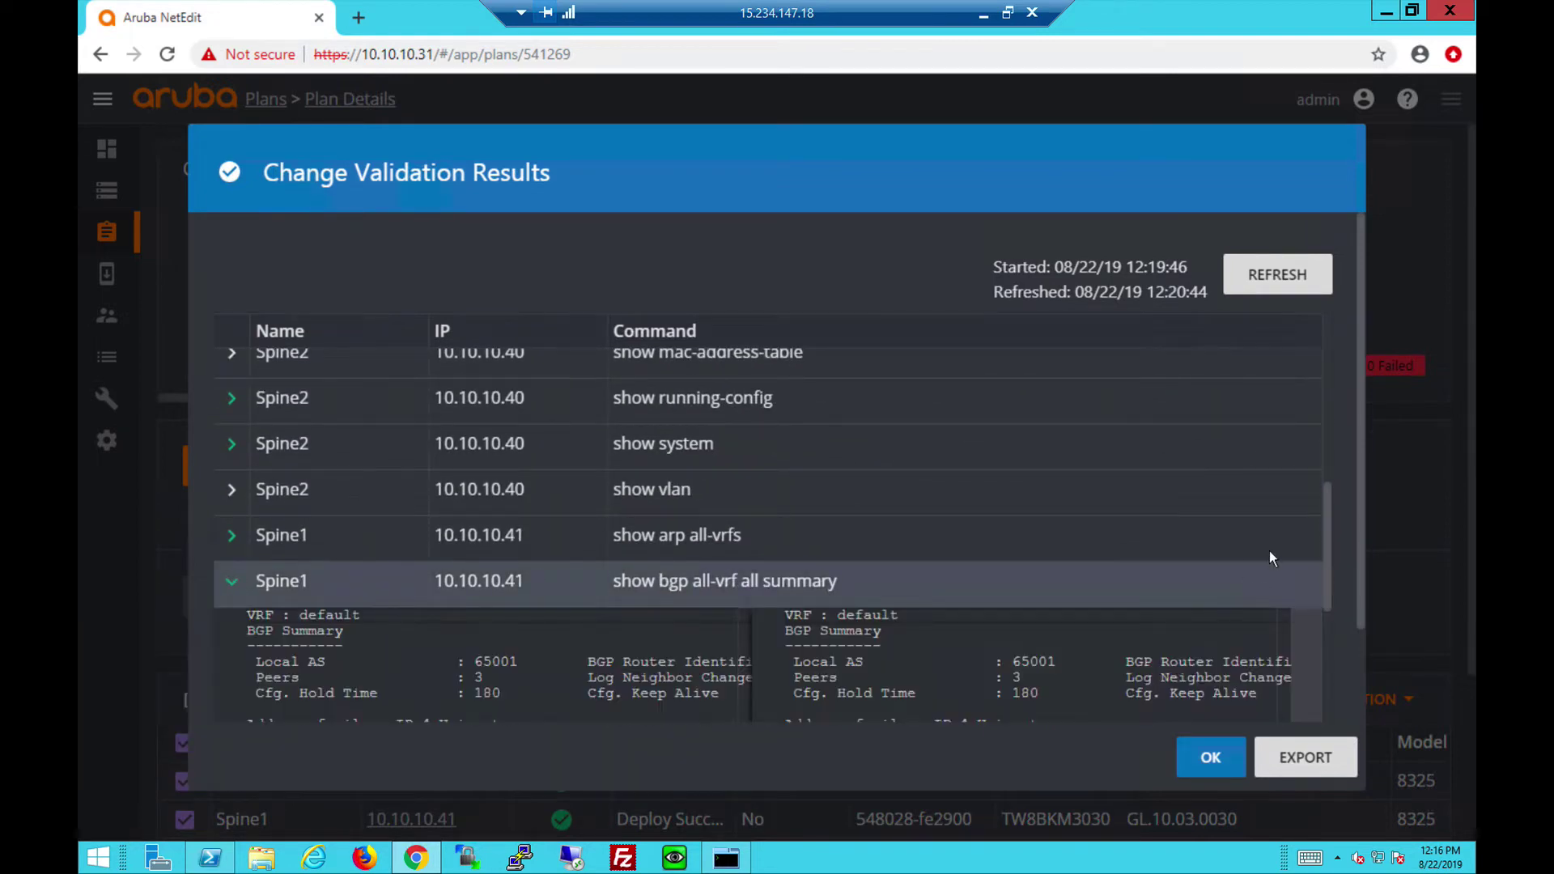
scroll(1327, 600, down, 3)
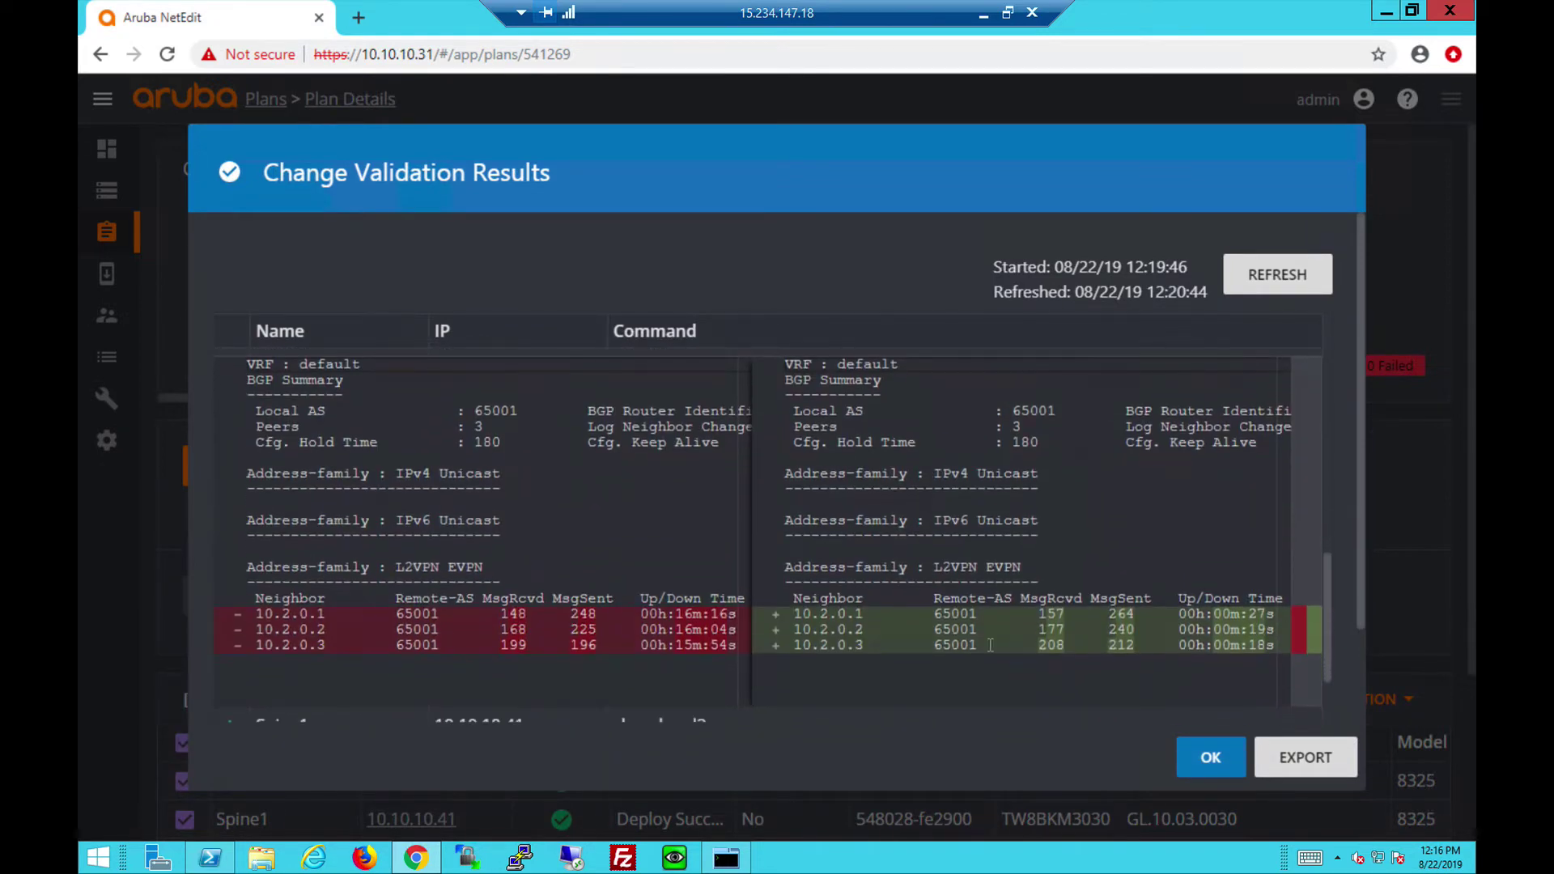
drag(973, 697, 797, 702)
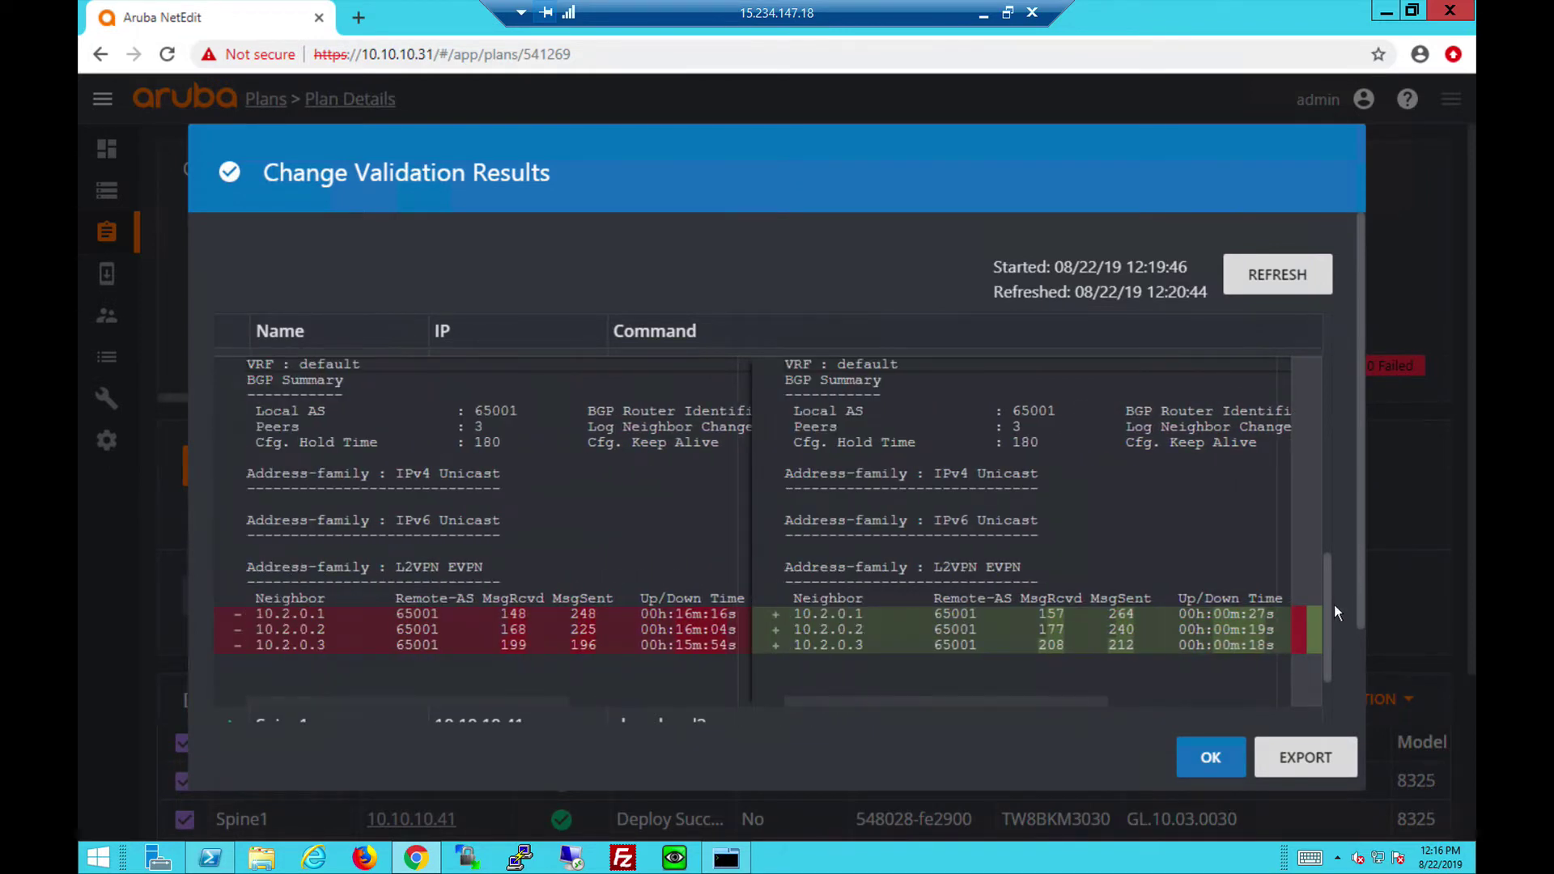
scroll(1321, 574, up, 2)
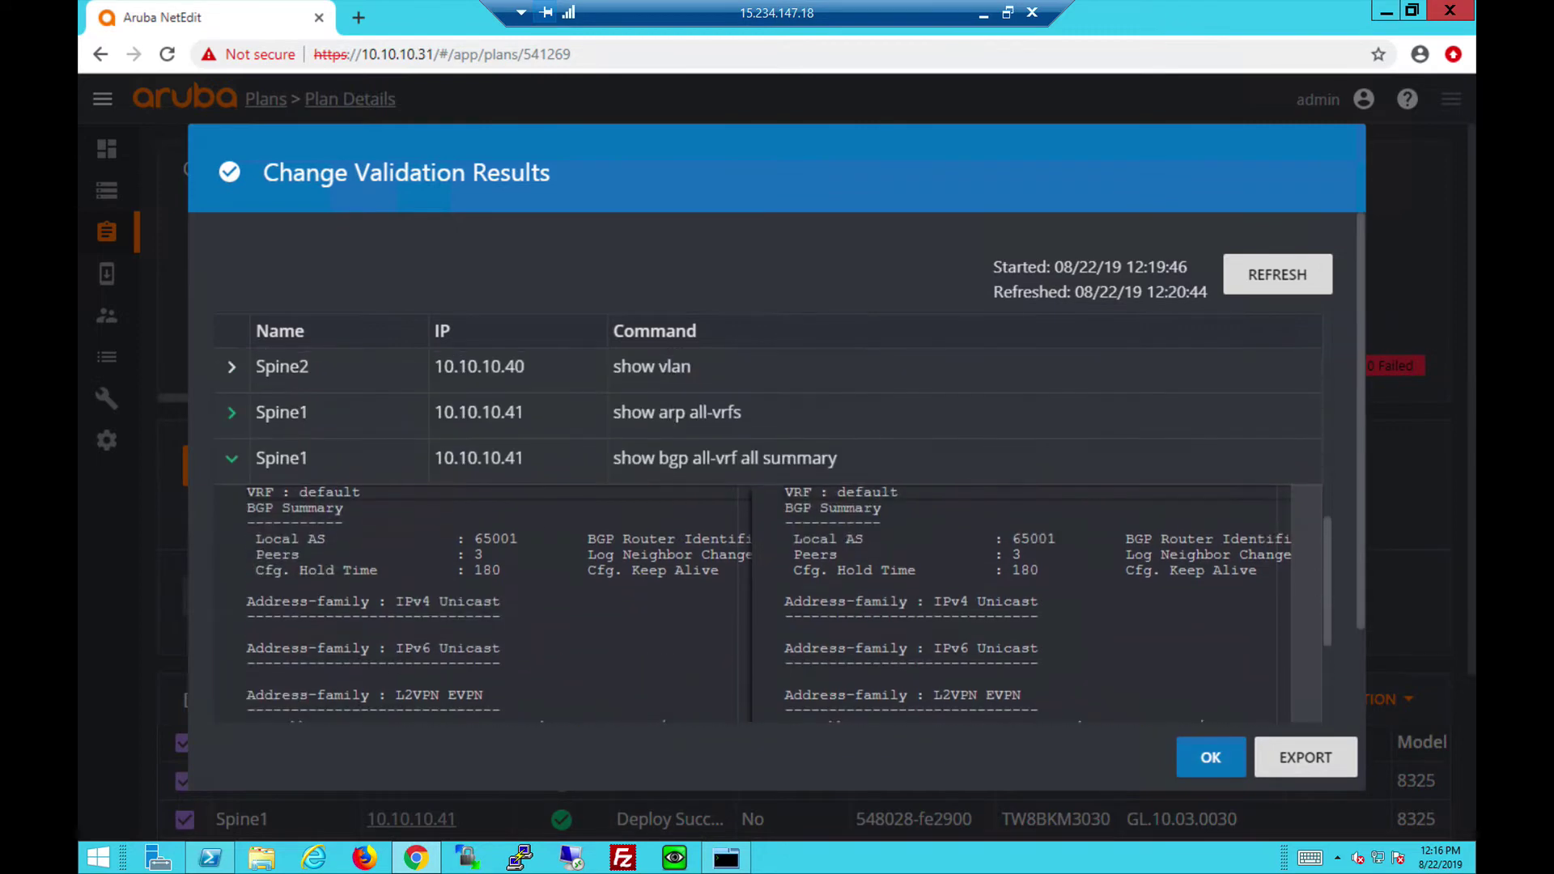
click(232, 460)
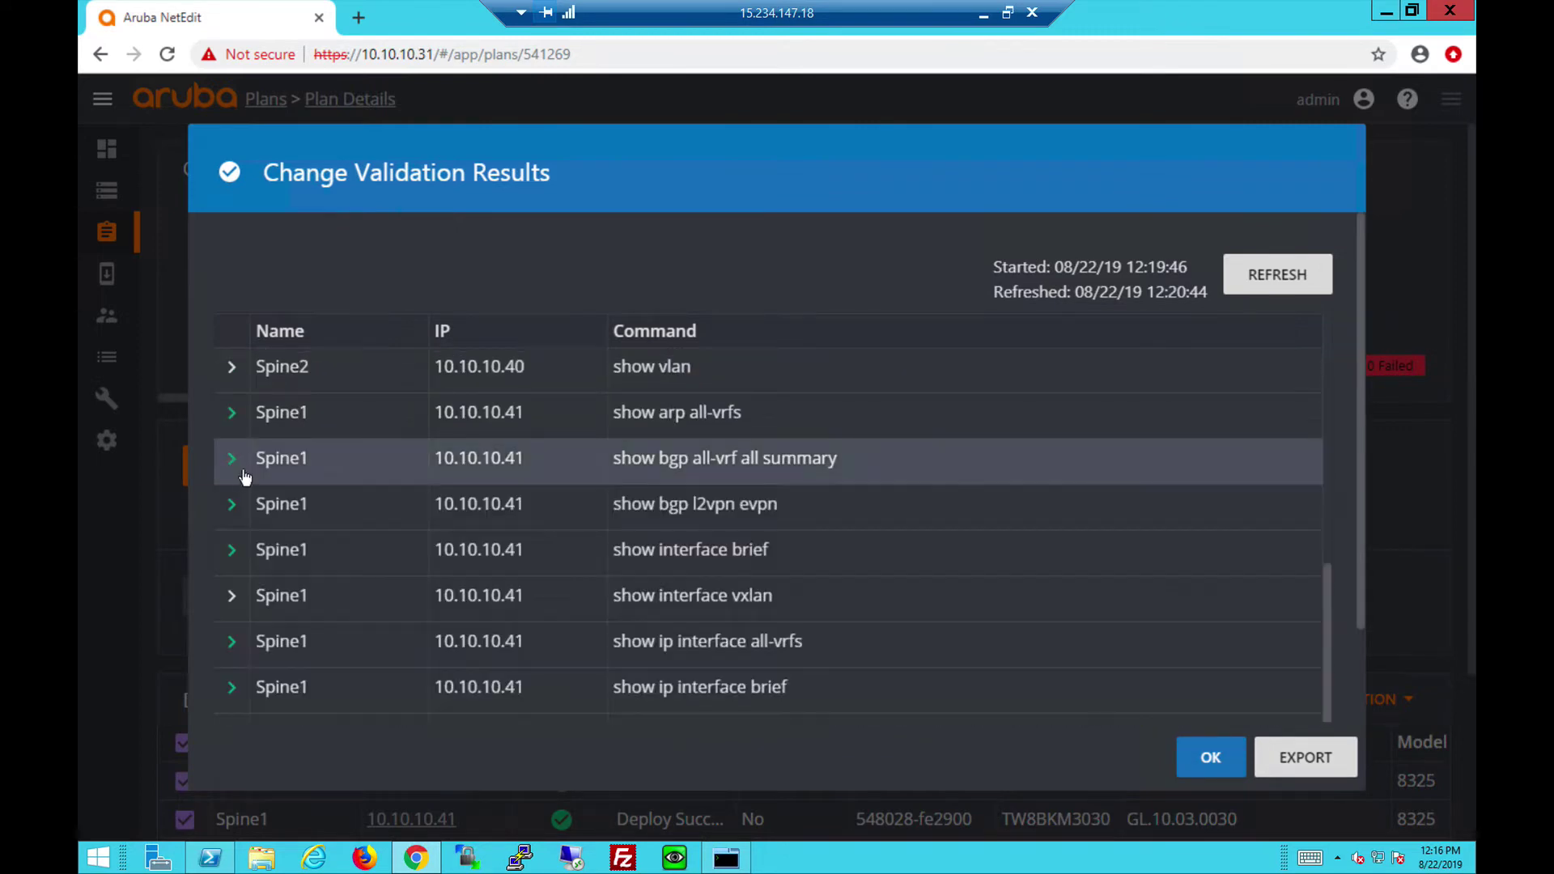
Expand Spine1's 'show bgp l2vpn evpn' diff and scroll through the new L2VNI 11–13 routes.
click(233, 506)
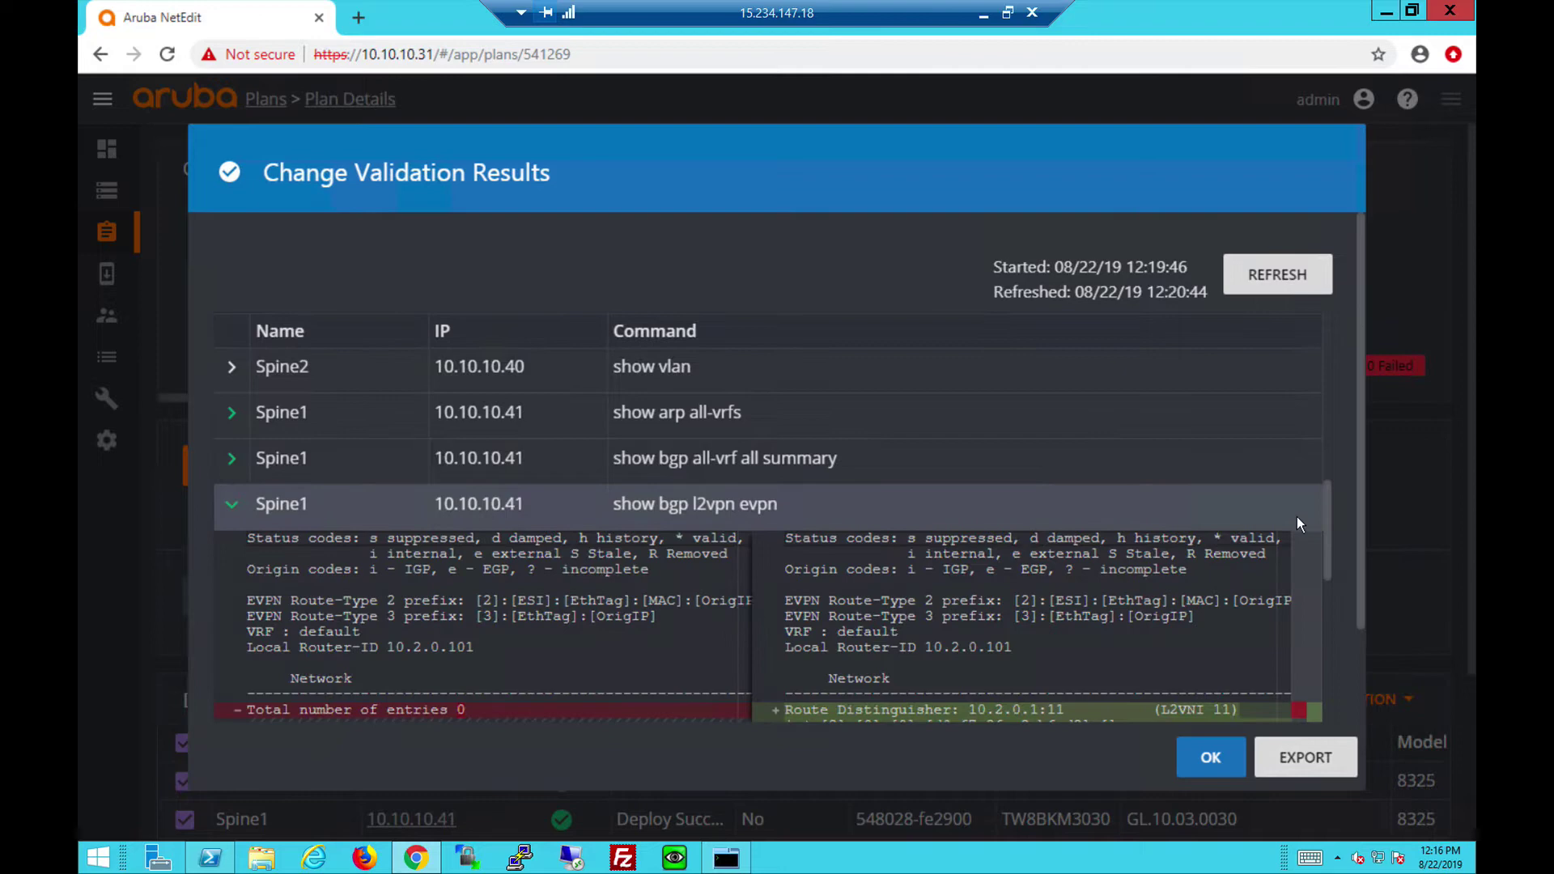
scroll(1323, 554, down, 5)
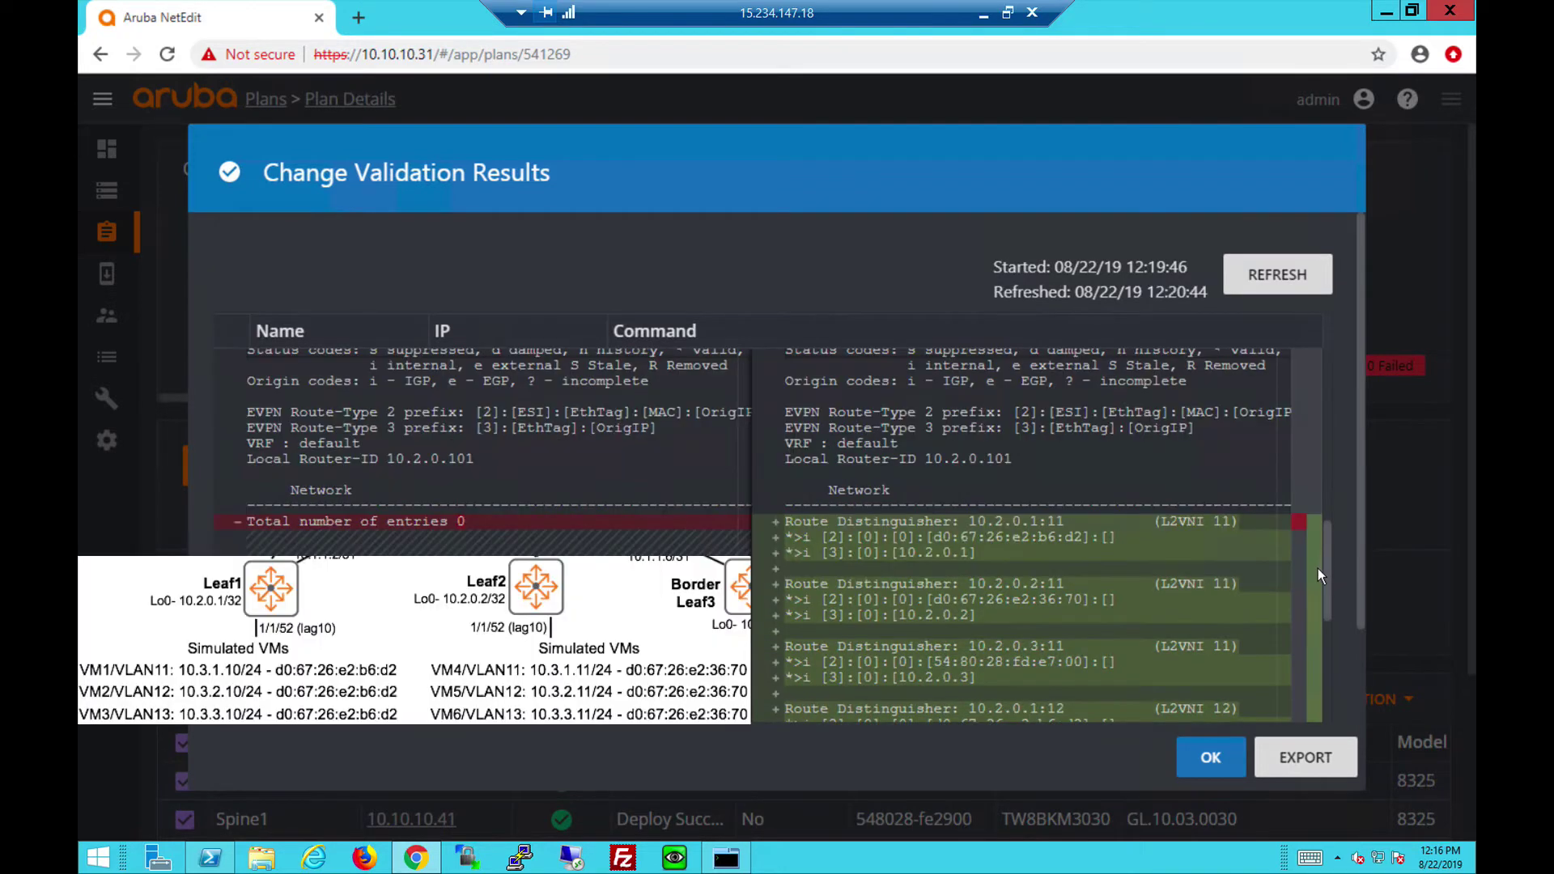
scroll(1318, 568, down, 3)
scroll(1317, 601, down, 1)
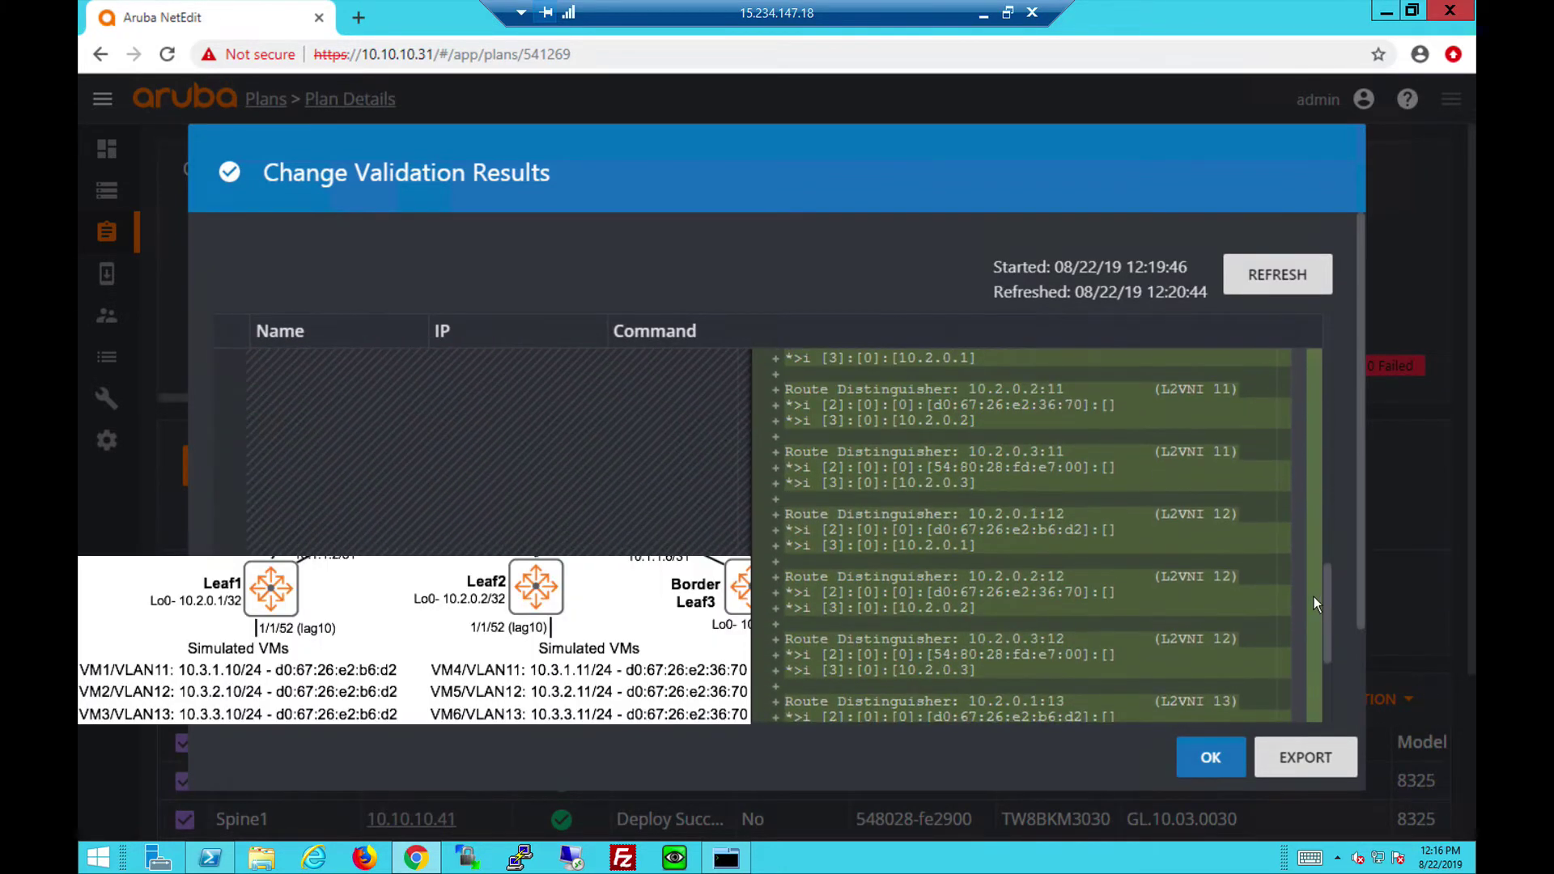
Close the validation results and commit the Spines plan on both spines.
click(1212, 757)
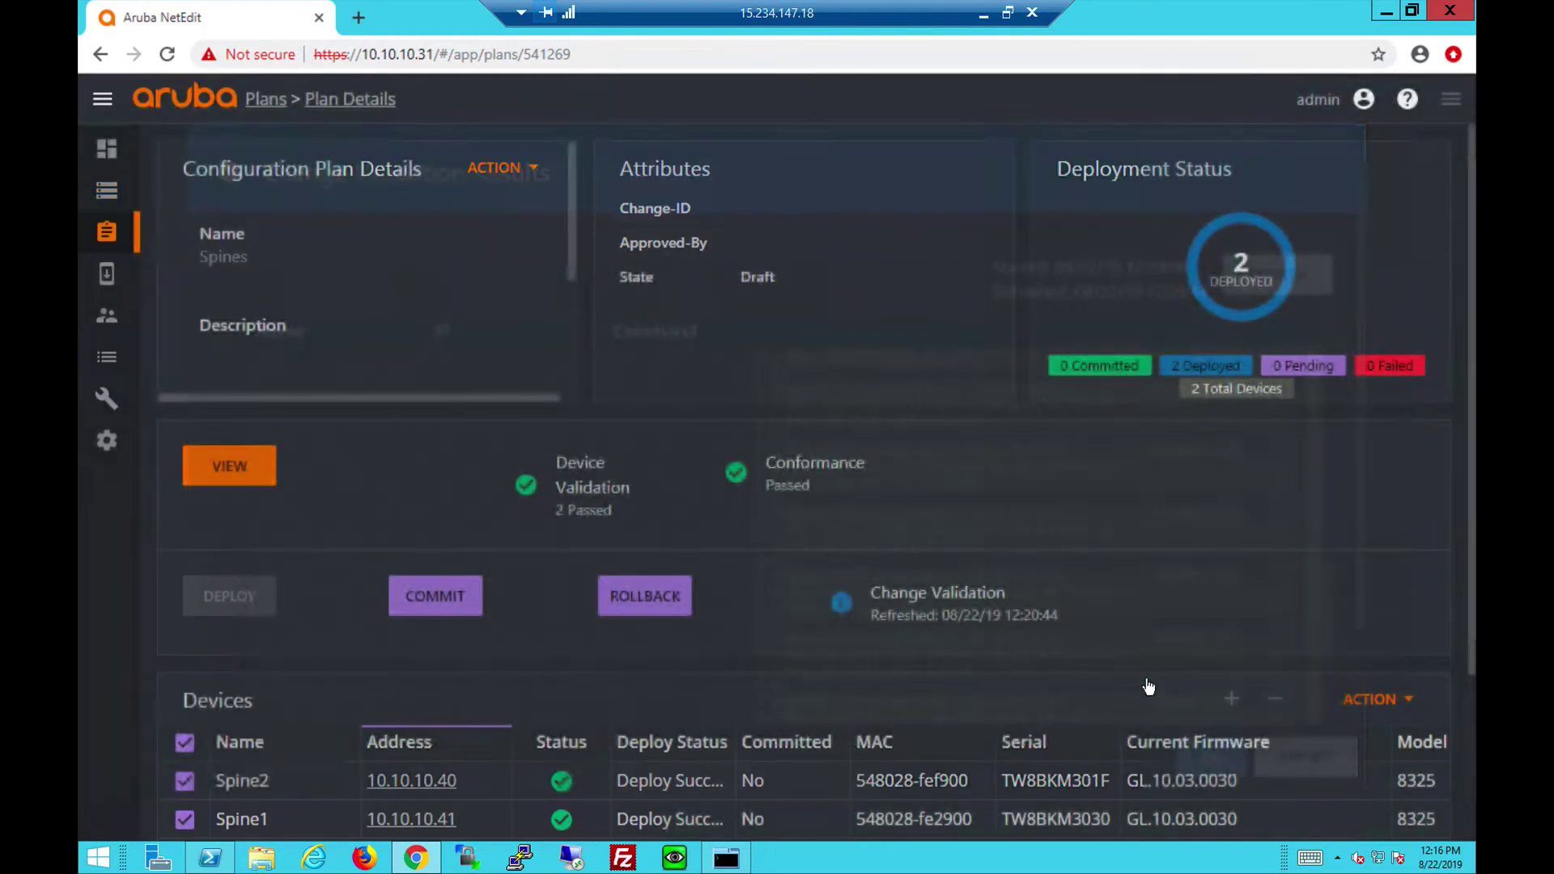
click(429, 593)
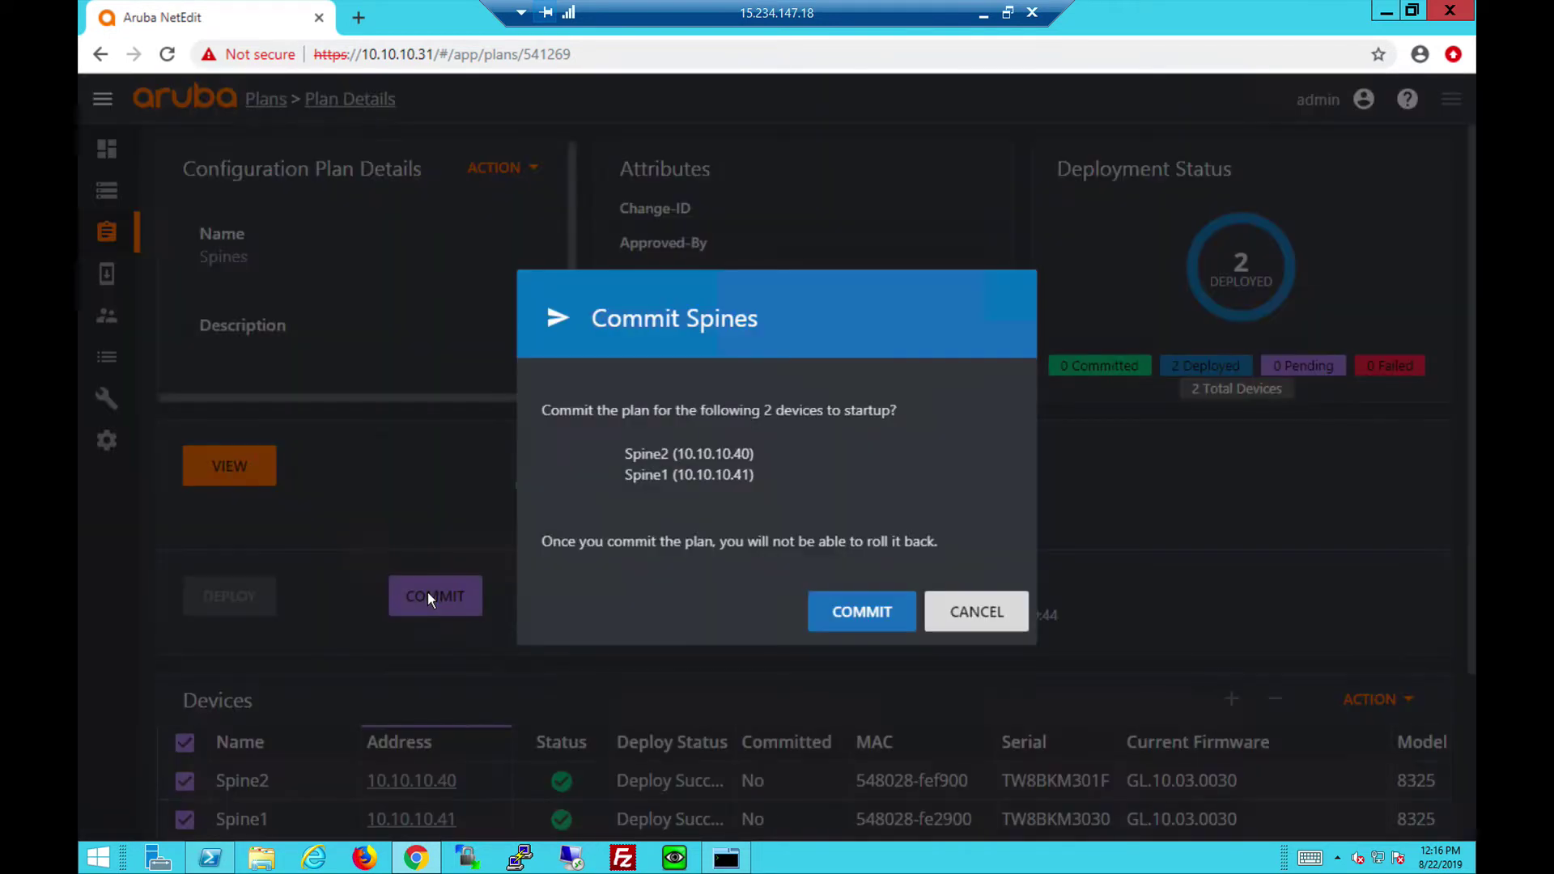
click(866, 619)
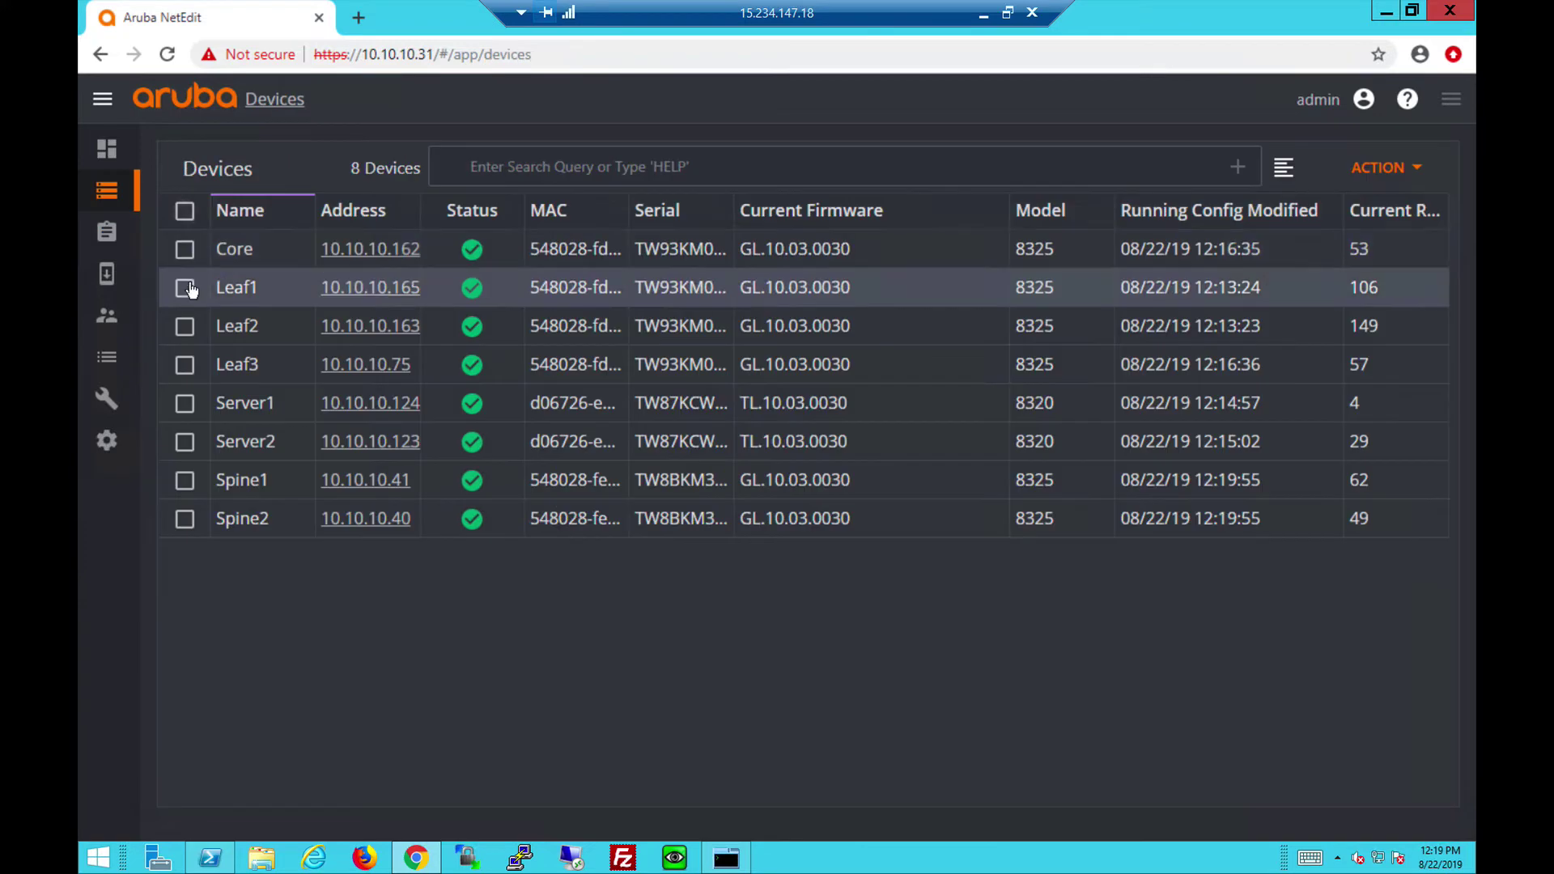
Select Leaf1, Leaf2 and Leaf3 and create an Edit Running Config plan named 'Leafs'.
click(187, 288)
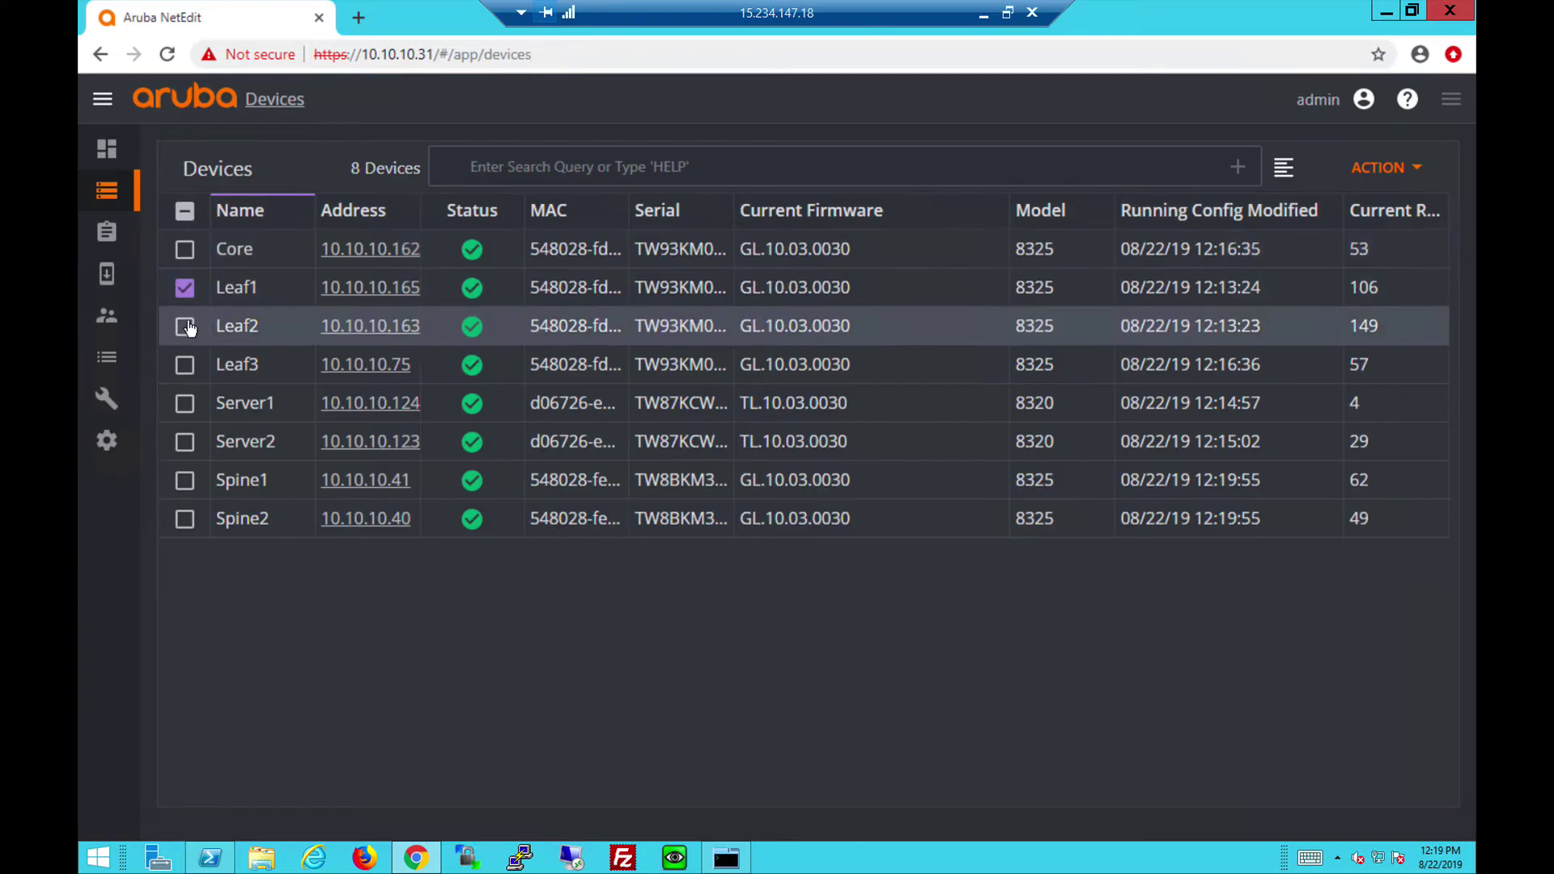
click(186, 368)
click(190, 329)
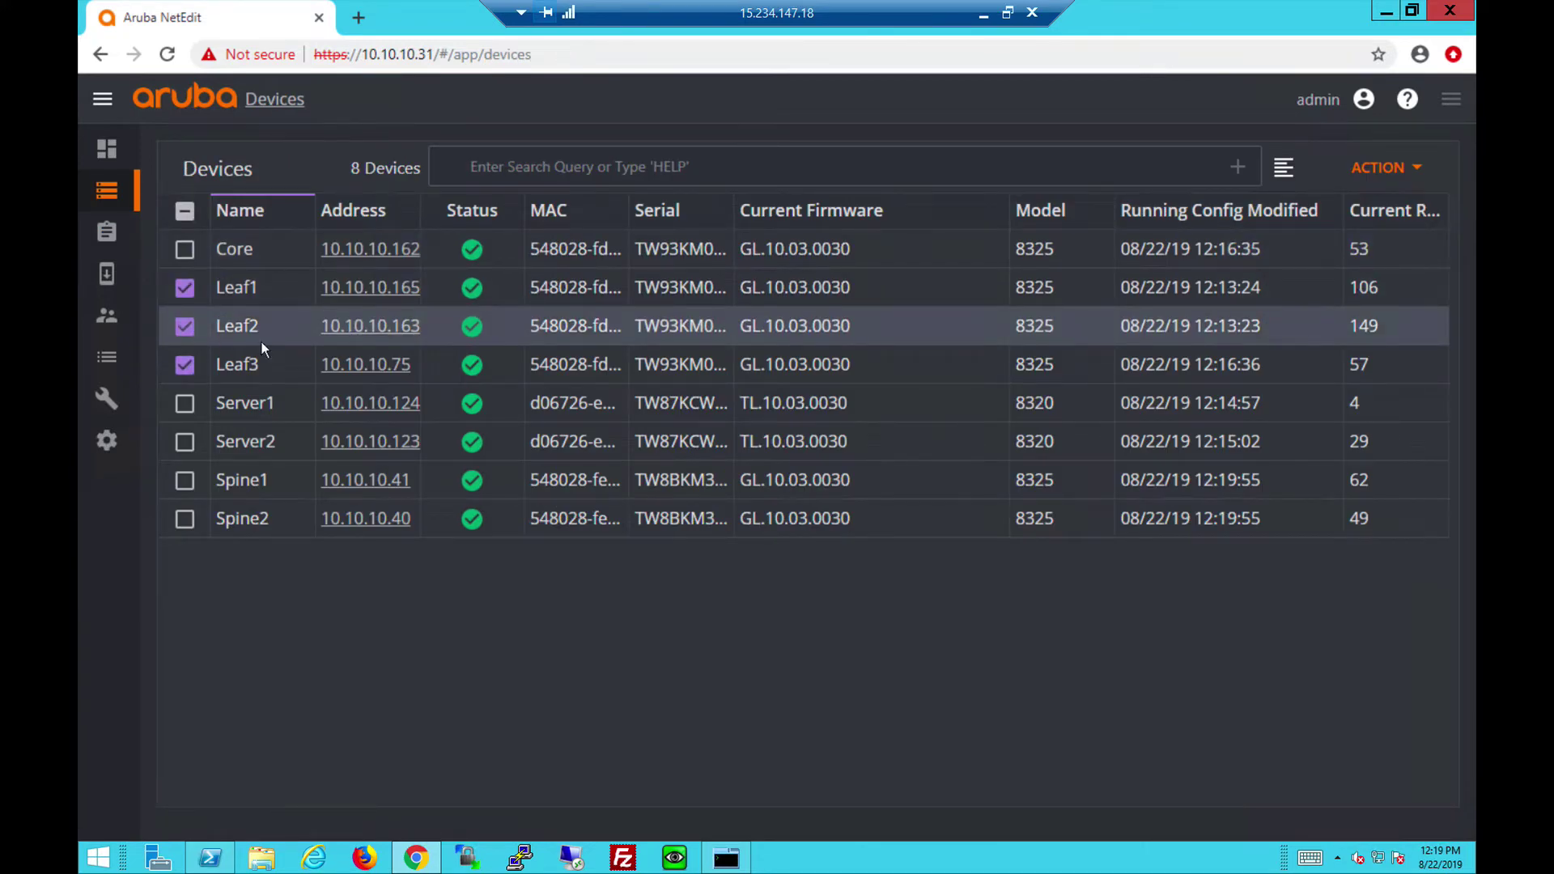
click(1377, 168)
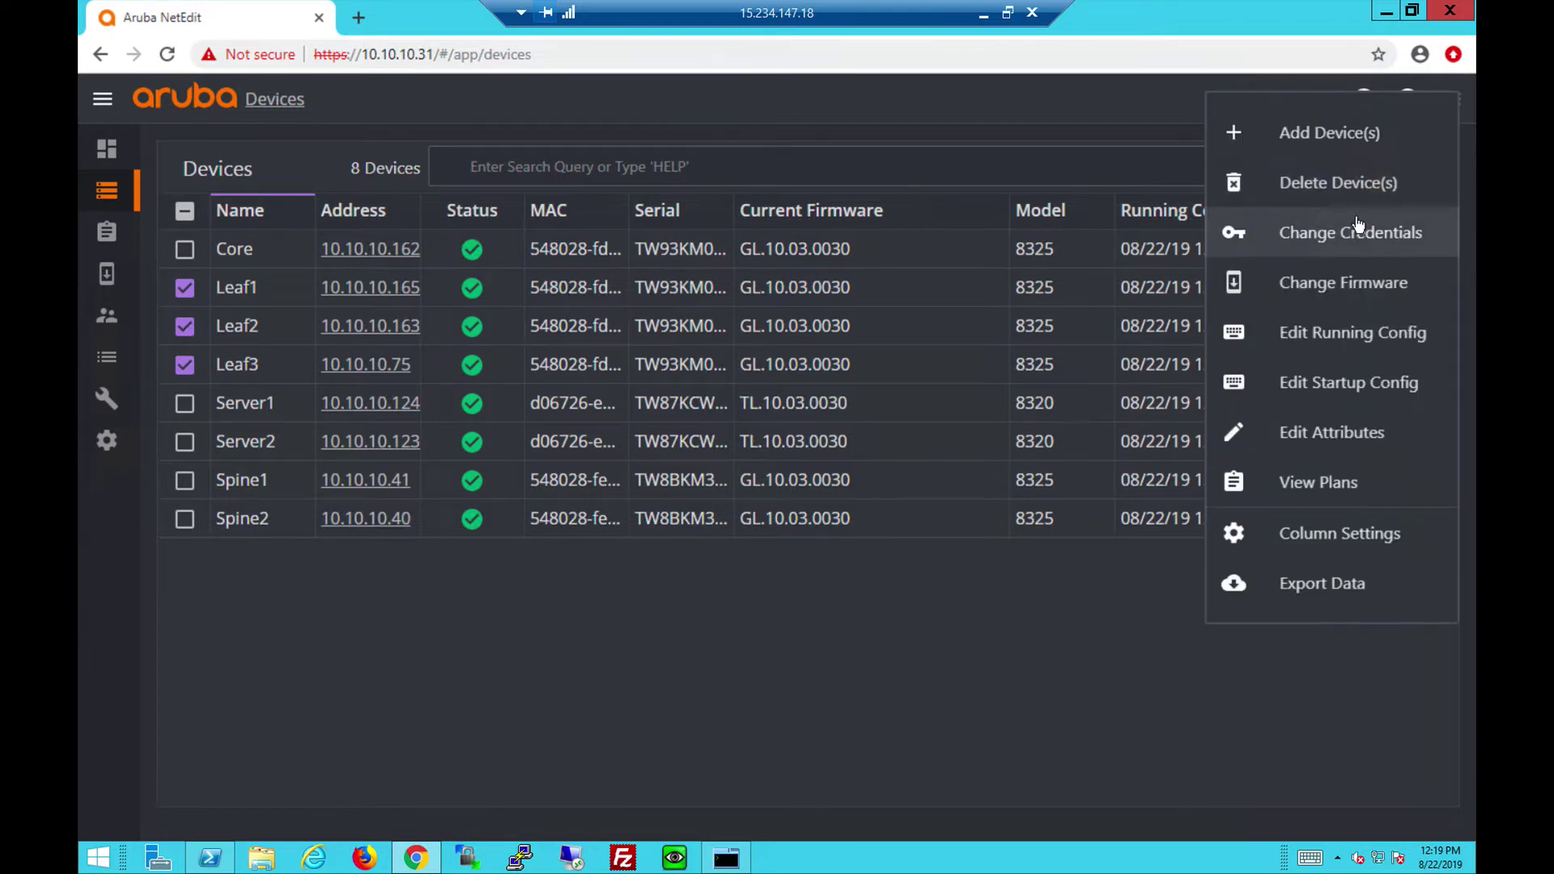
click(1348, 329)
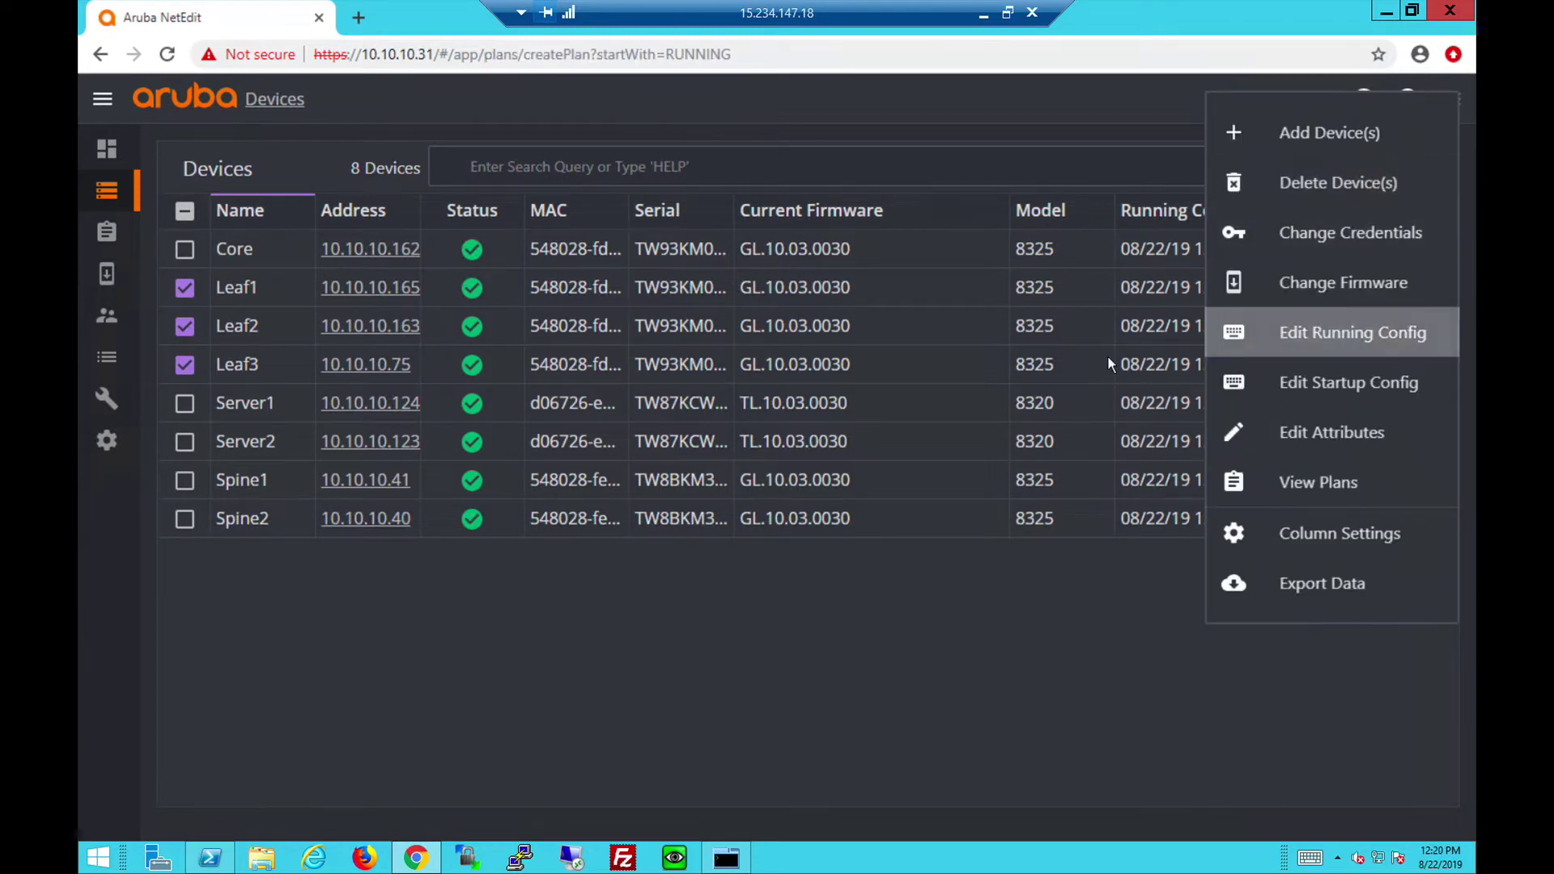
text(Leaf)
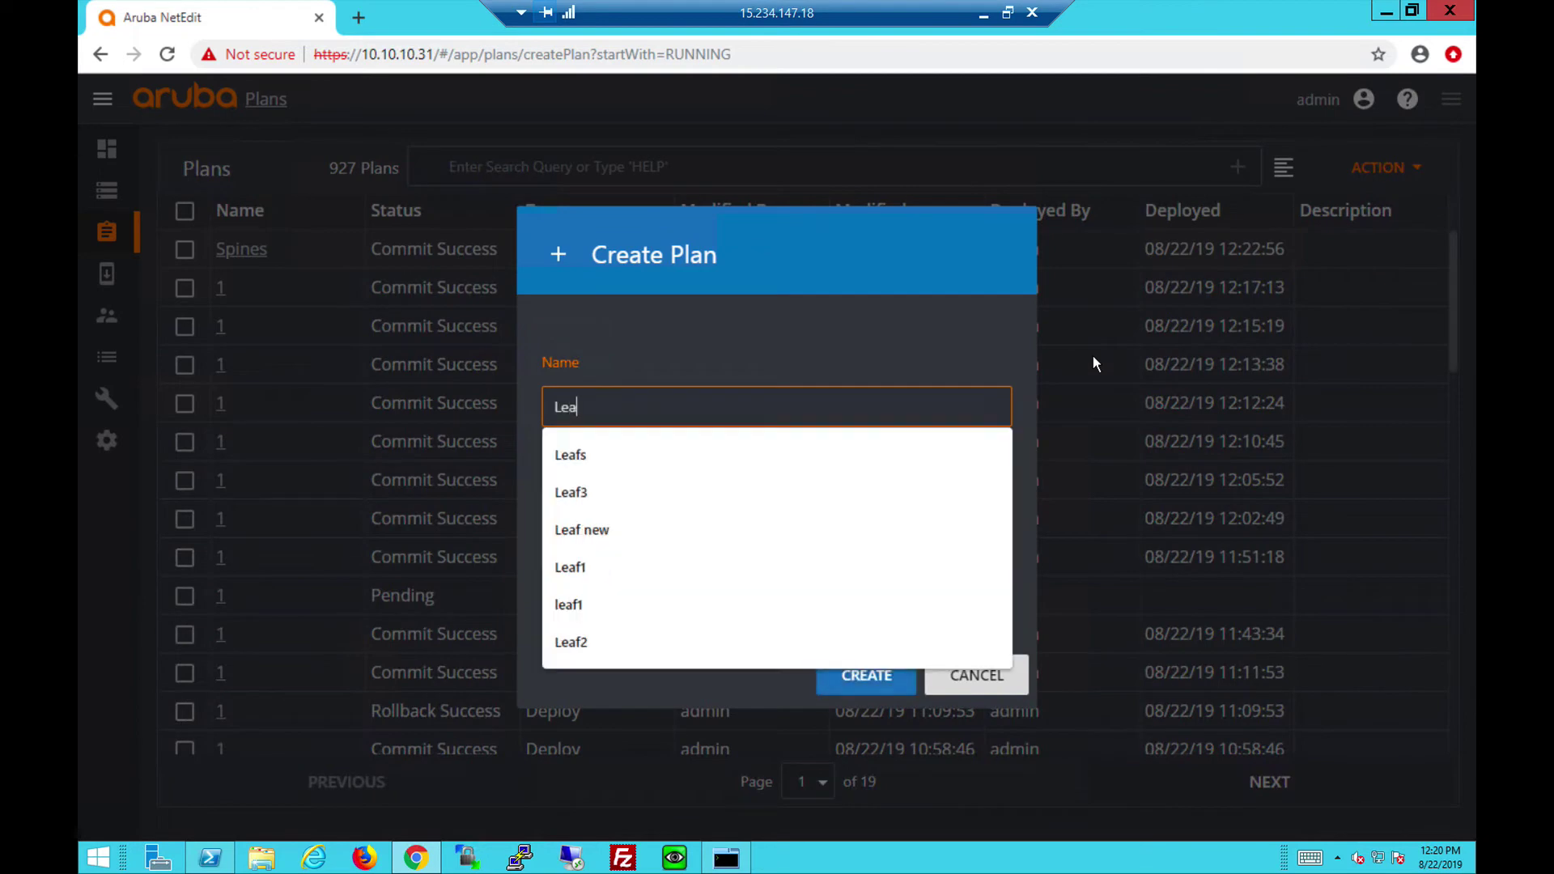
click(677, 453)
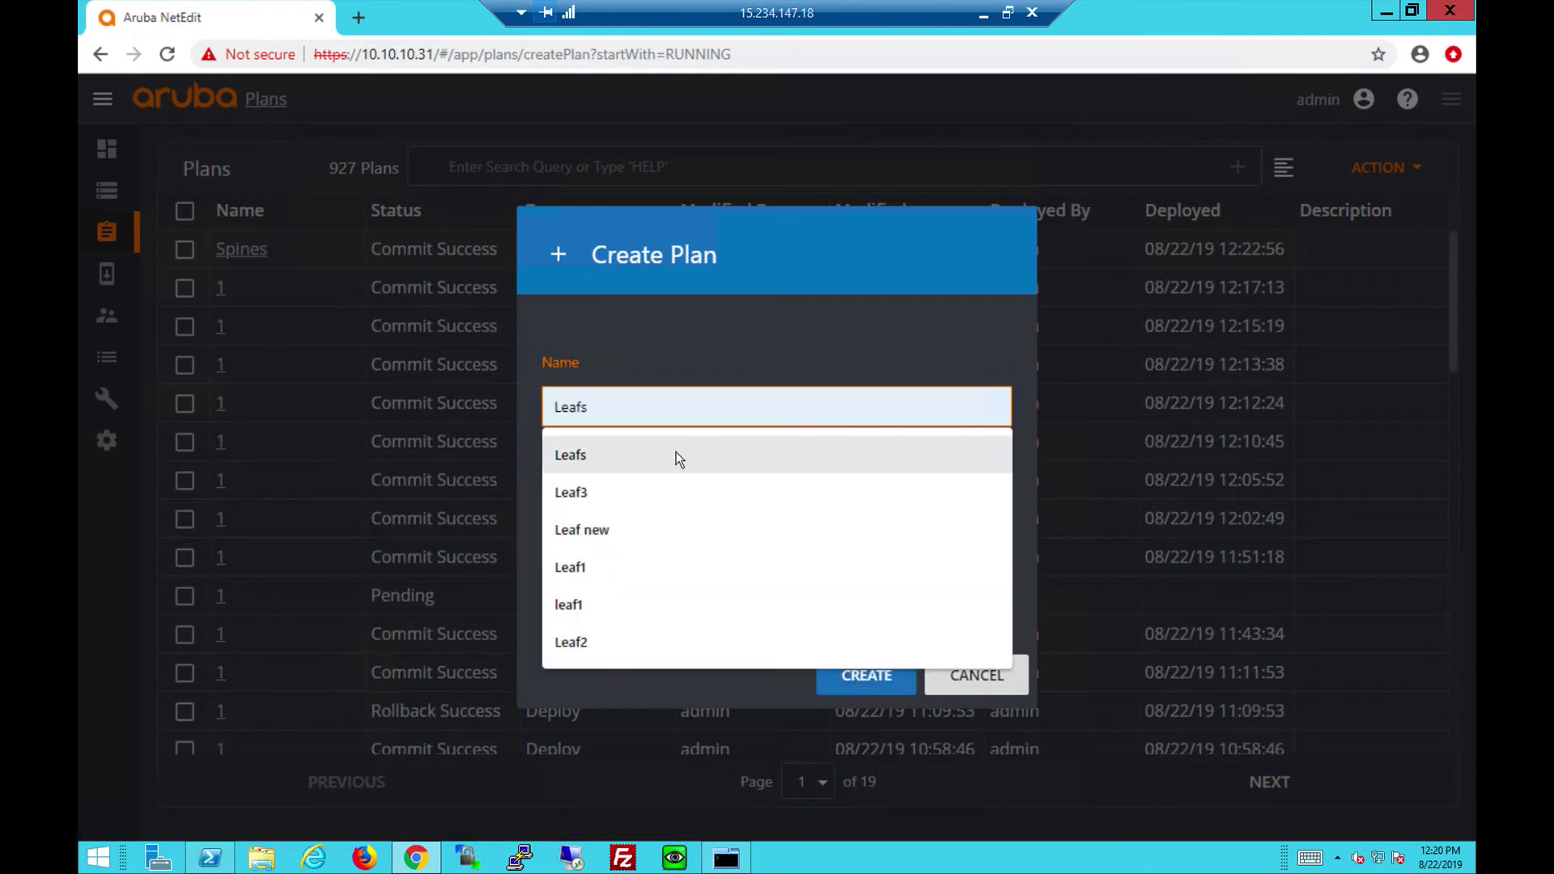
click(866, 674)
mouse_move(610, 196)
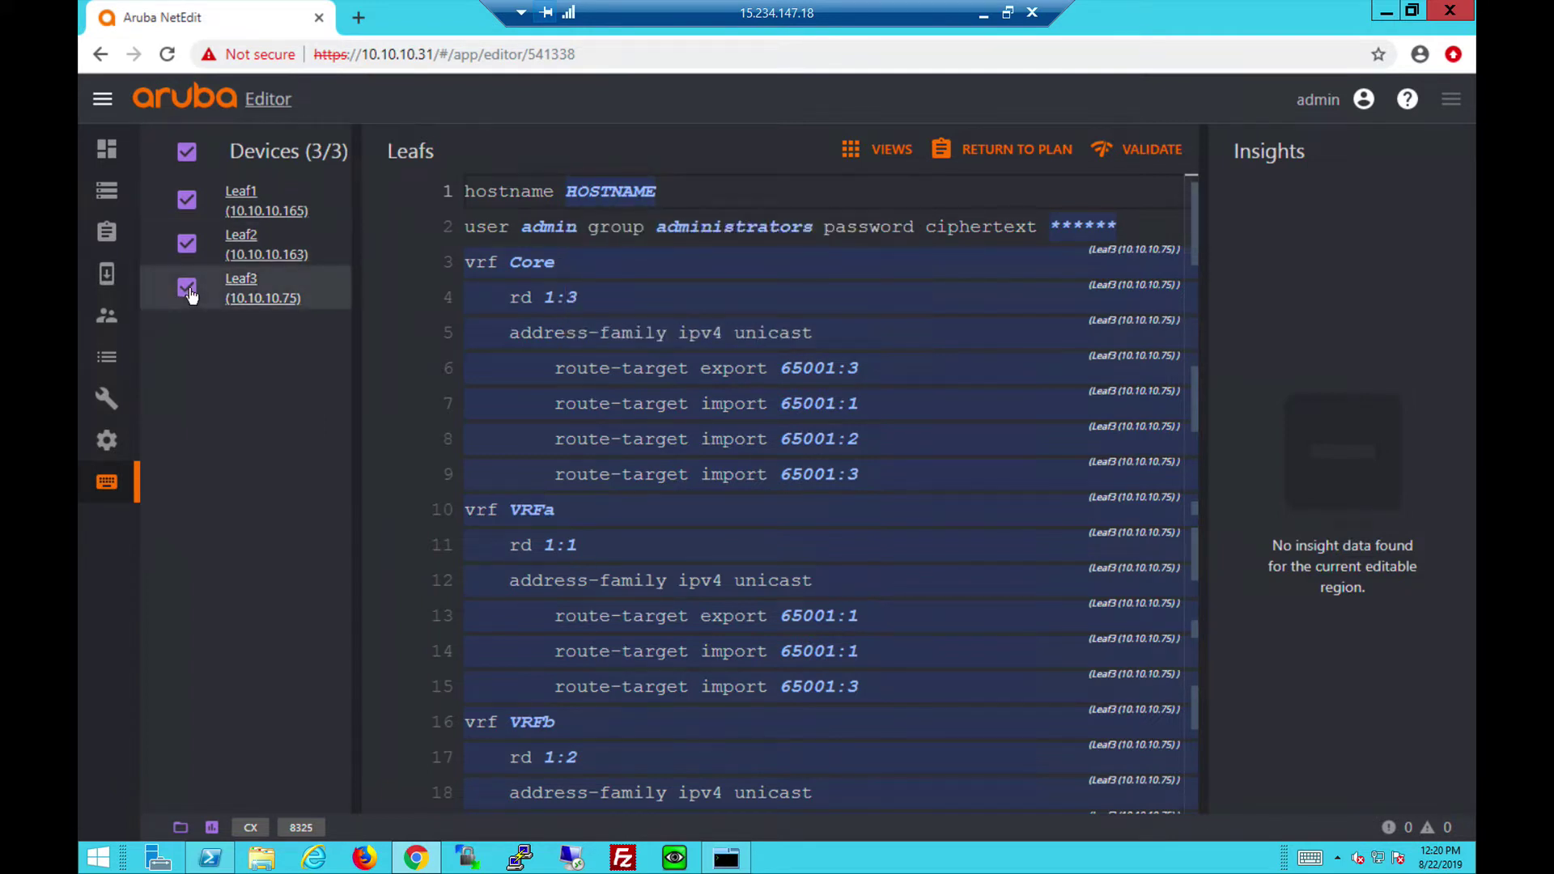
Uncheck Leaf3 and scroll Leaf1/Leaf2's shared config: EVPN VLANs 11–13, lag 10, spine uplinks.
click(259, 285)
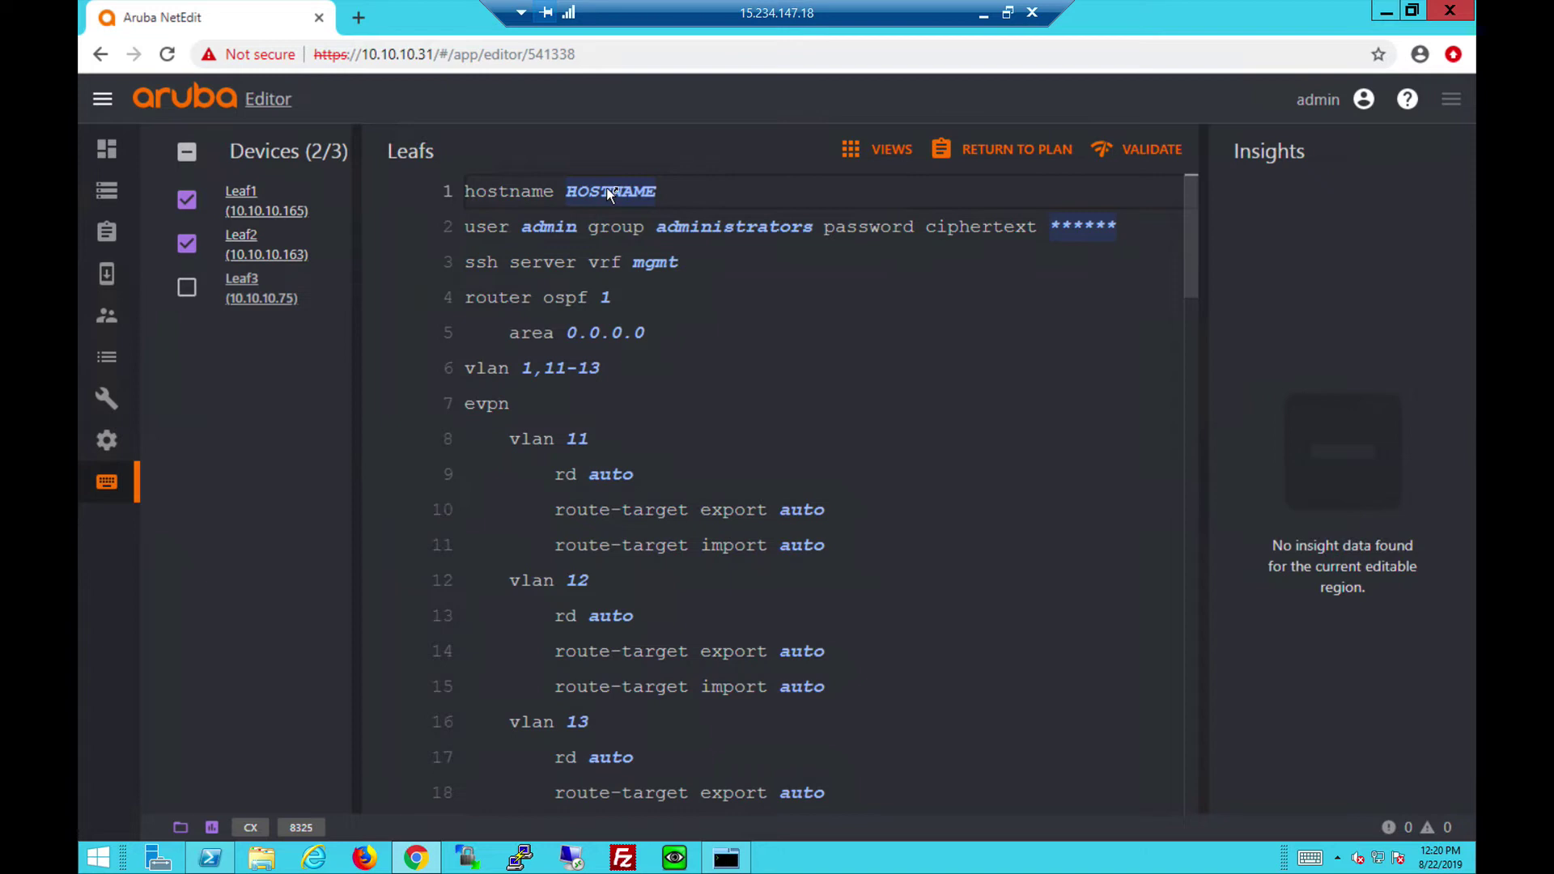
mouse_move(607, 192)
drag(1189, 275, 1188, 295)
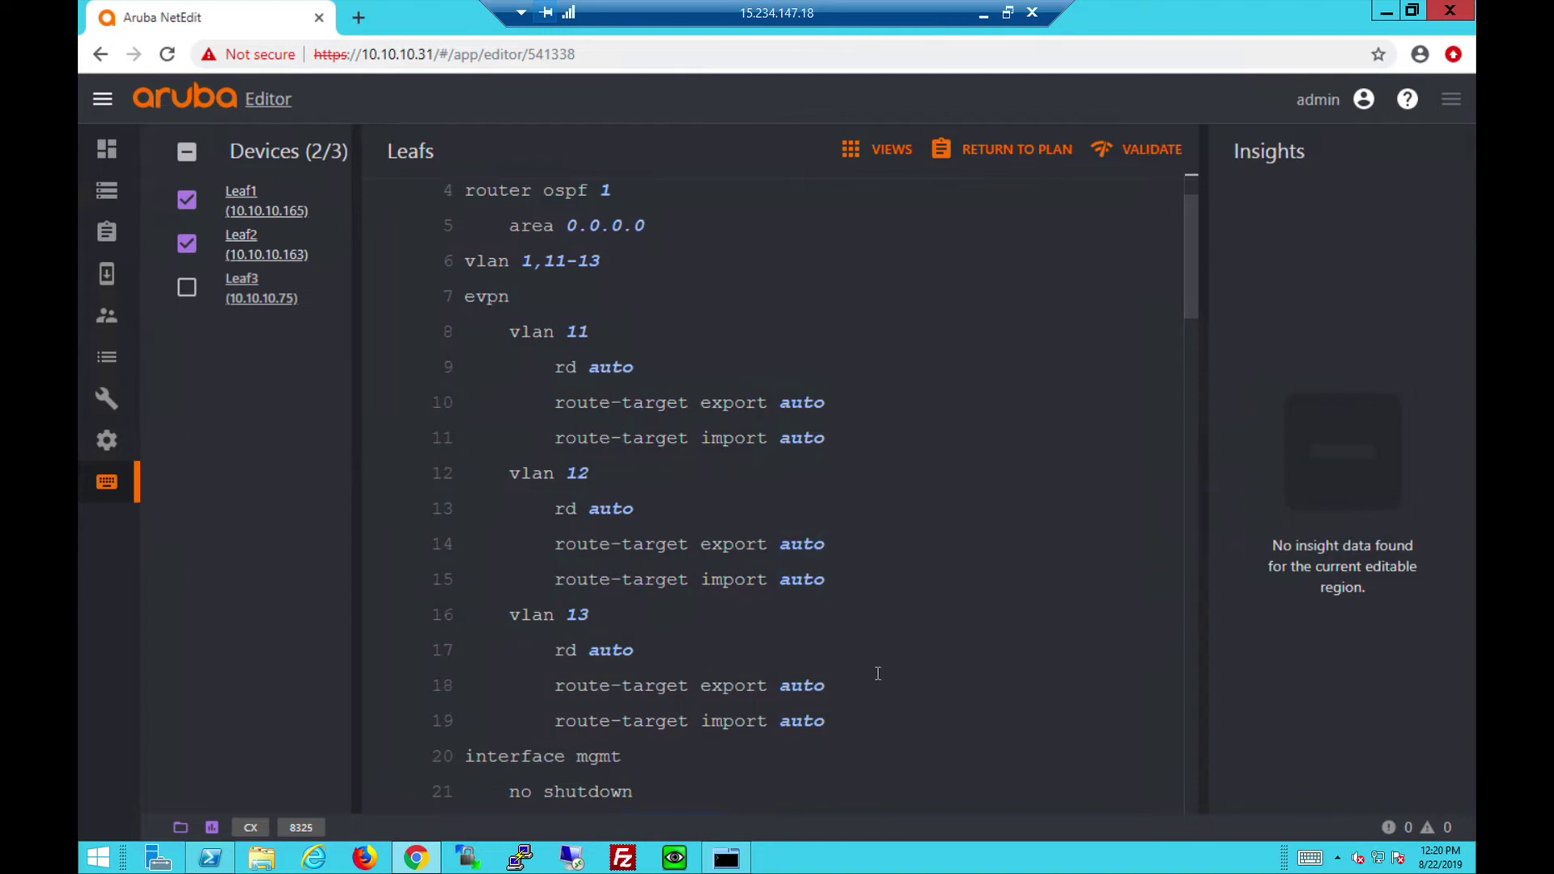
drag(1187, 295, 1183, 442)
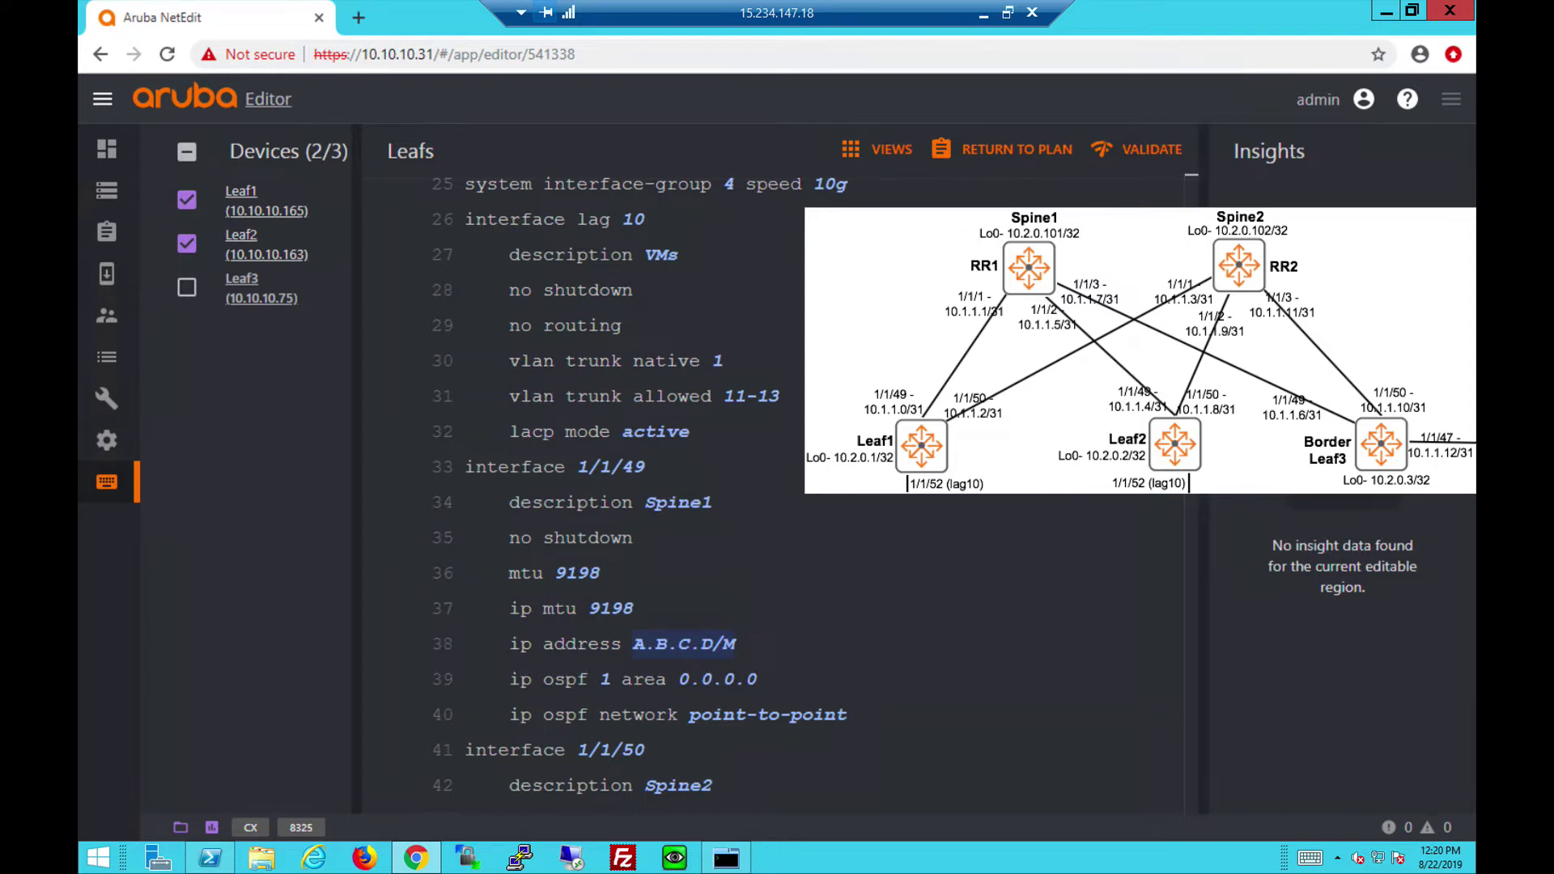
scroll(639, 486, down, 5)
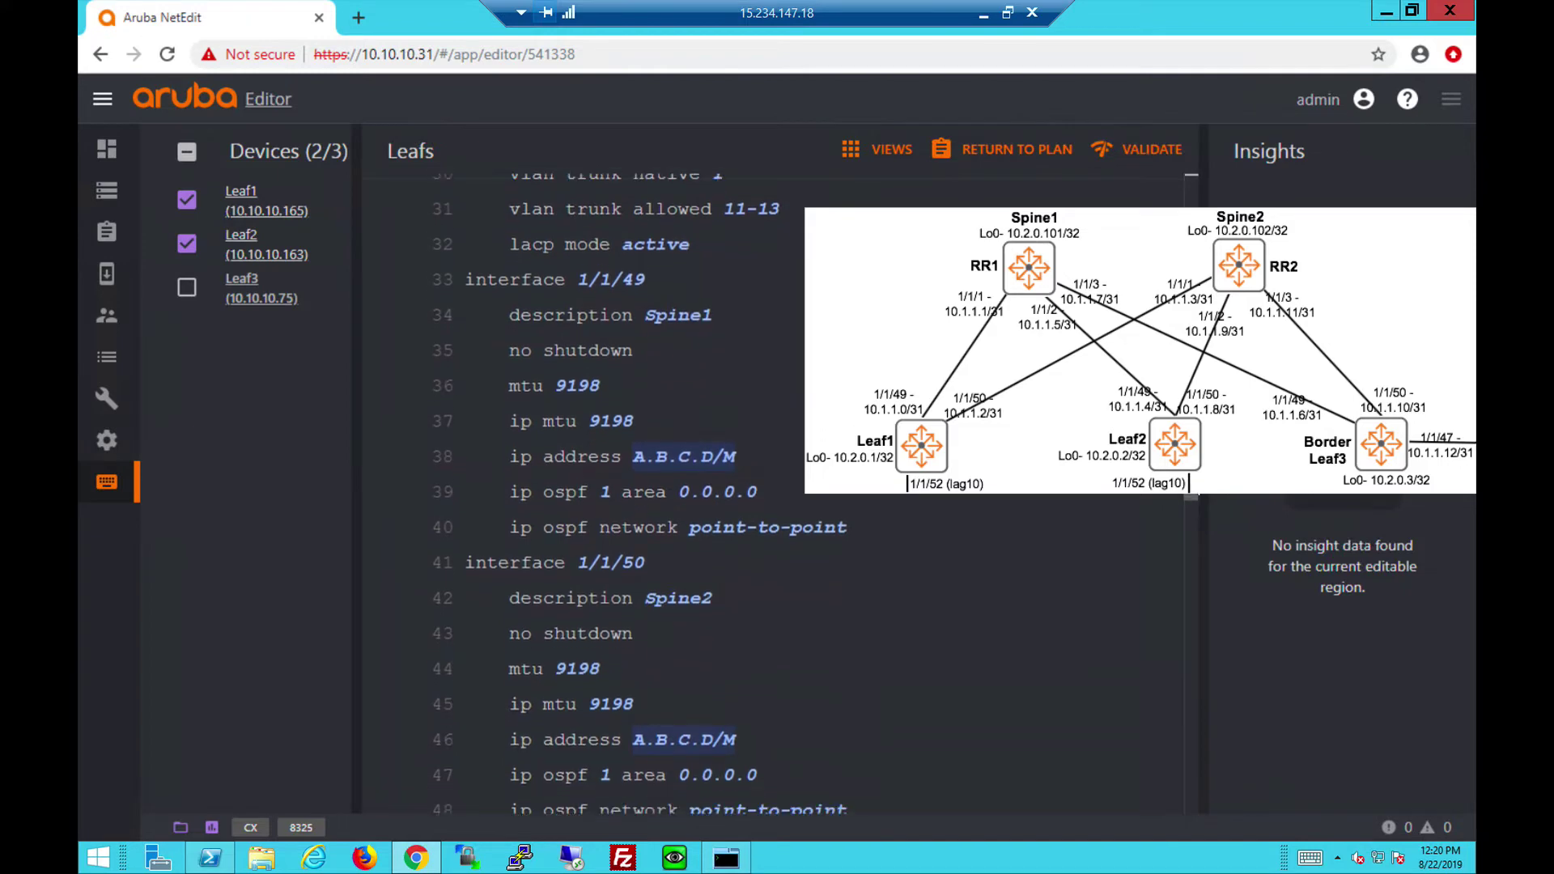
scroll(722, 282, down, 2)
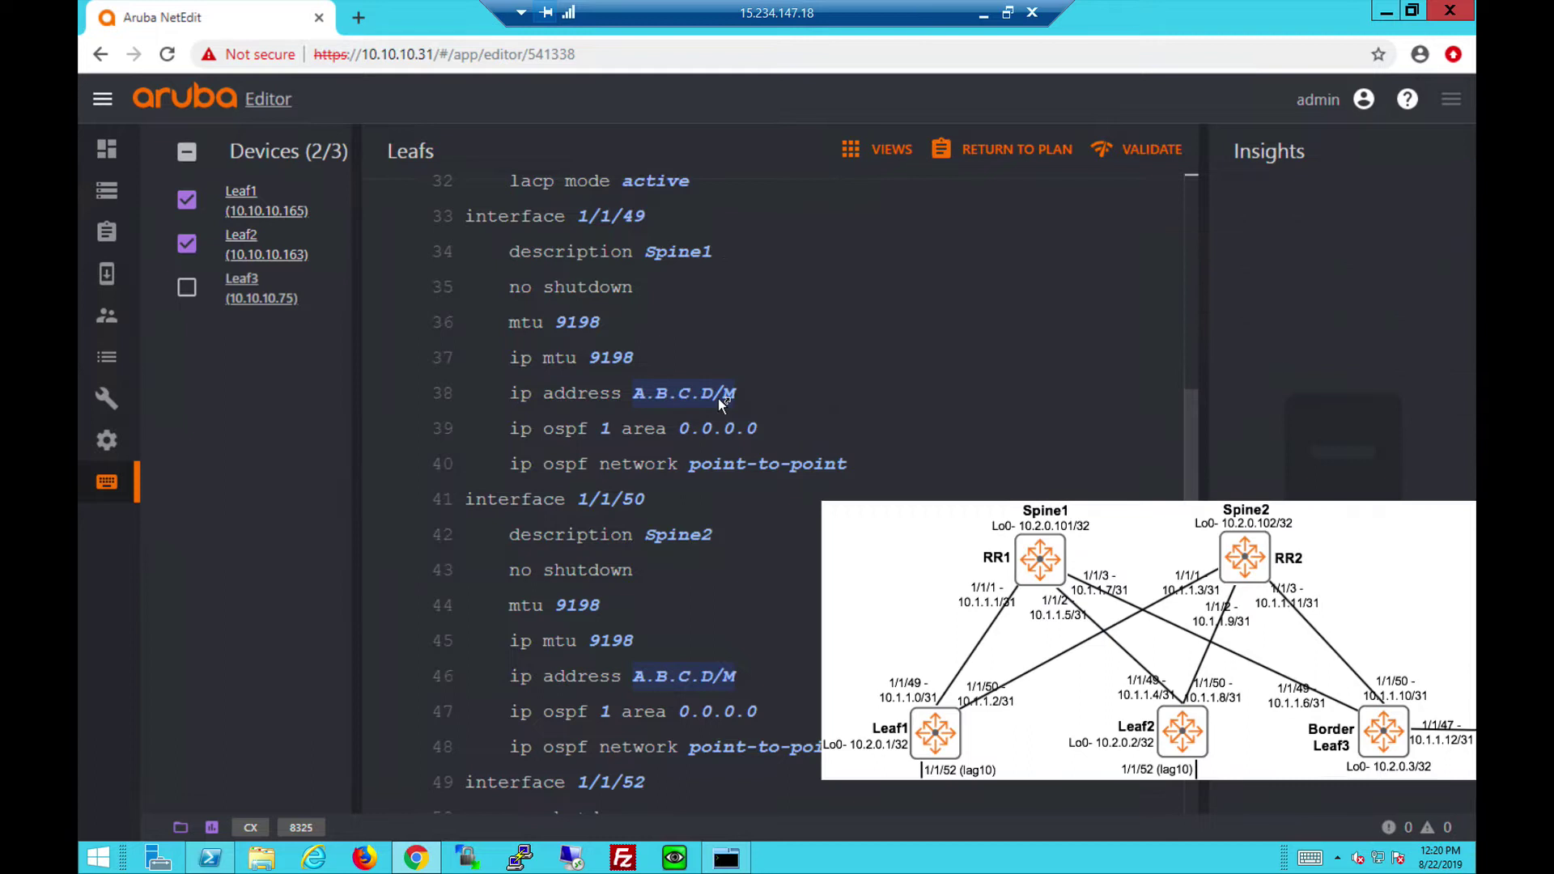
mouse_move(719, 400)
mouse_move(691, 678)
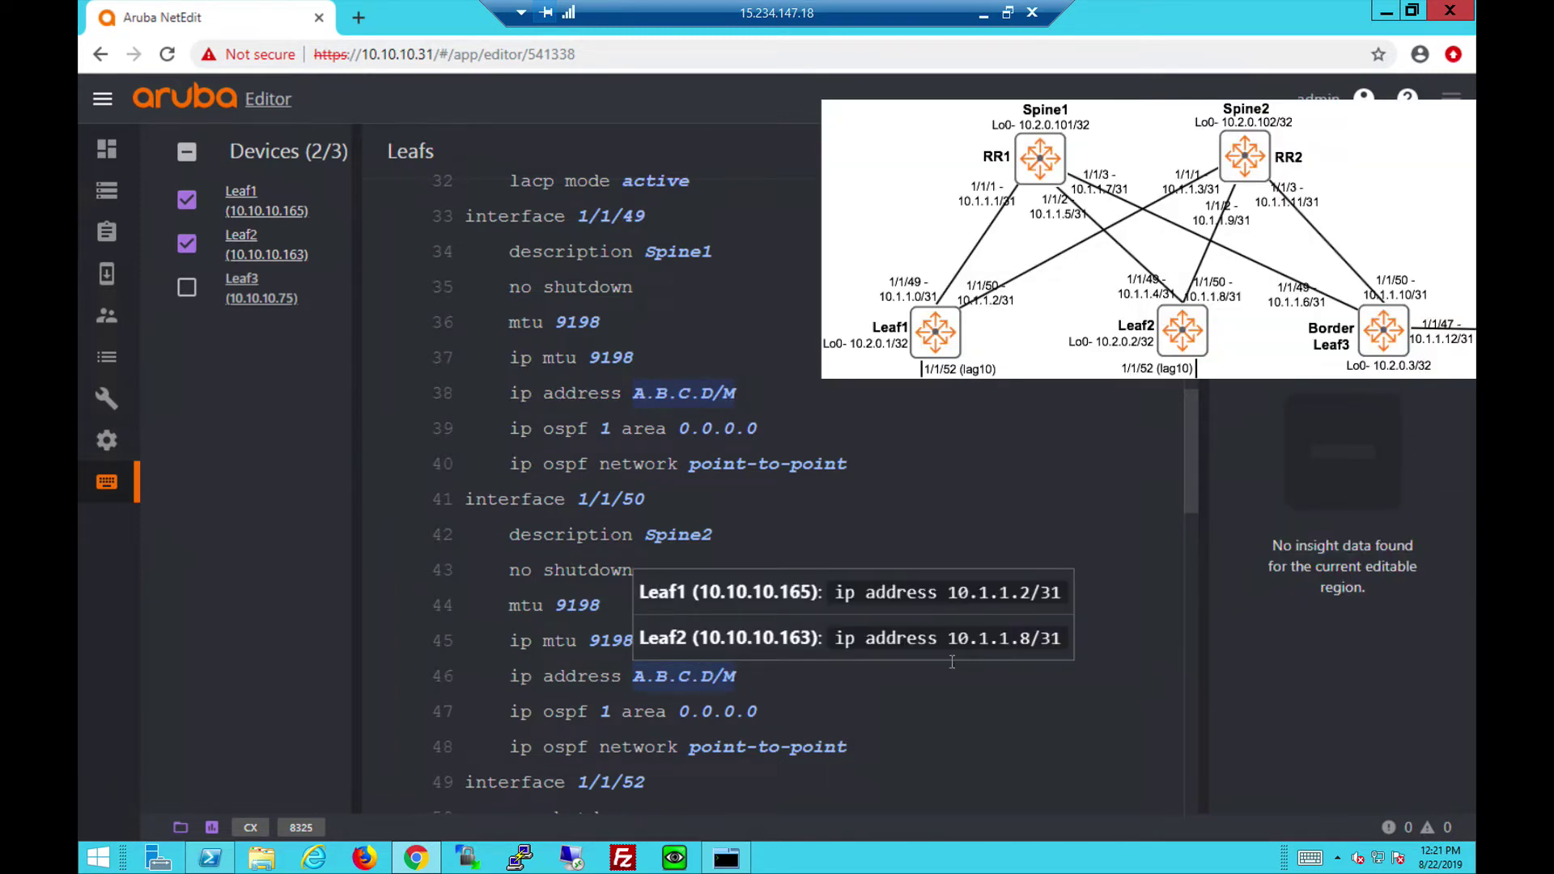
drag(1188, 492, 1185, 542)
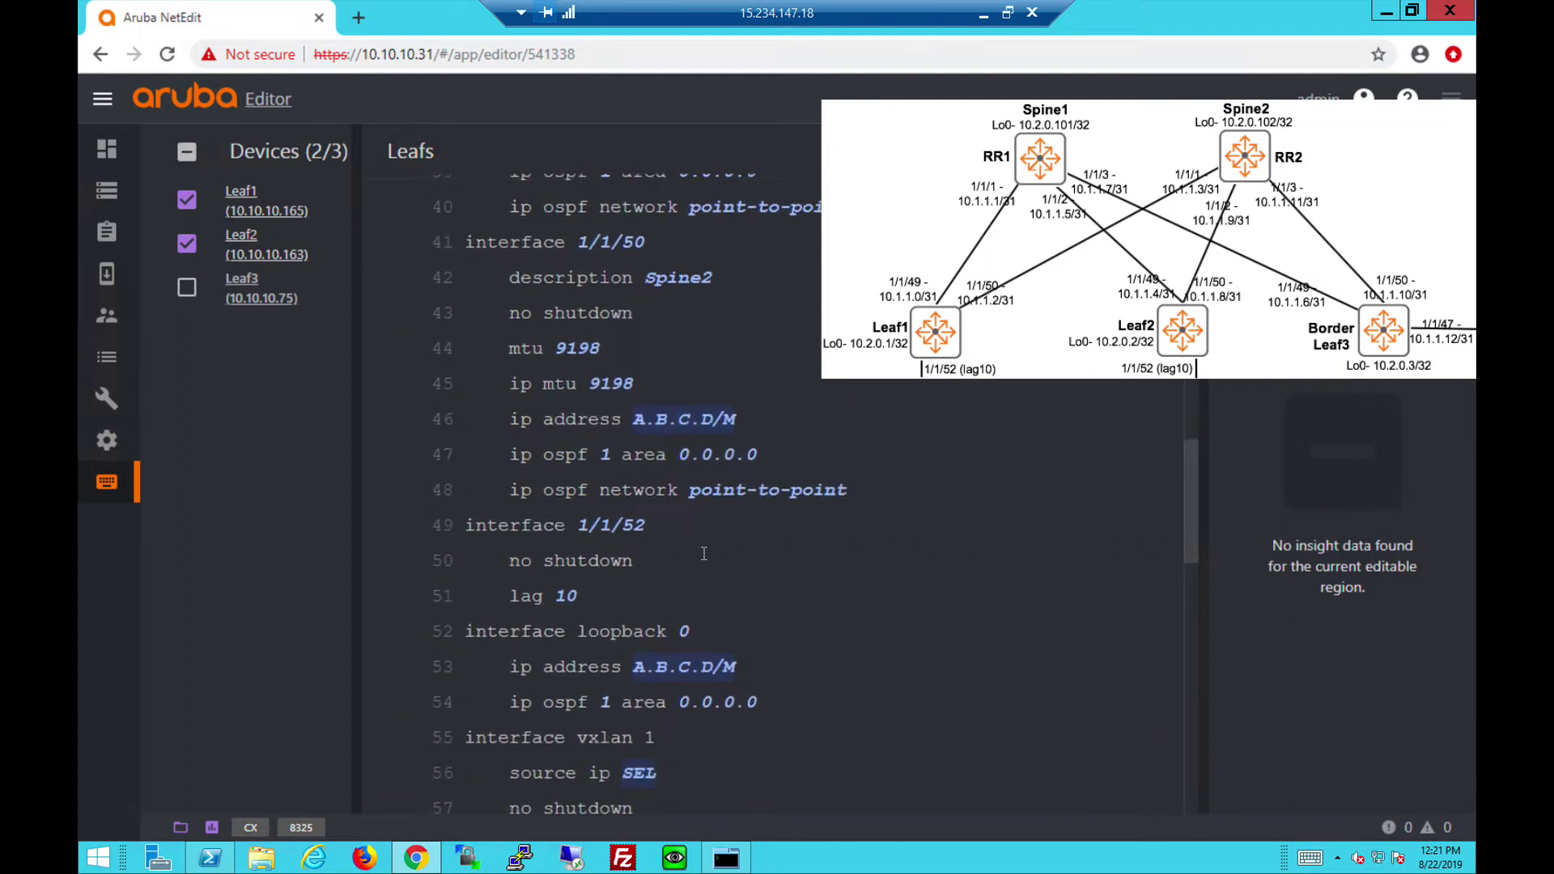
drag(1185, 527, 1185, 558)
mouse_move(671, 518)
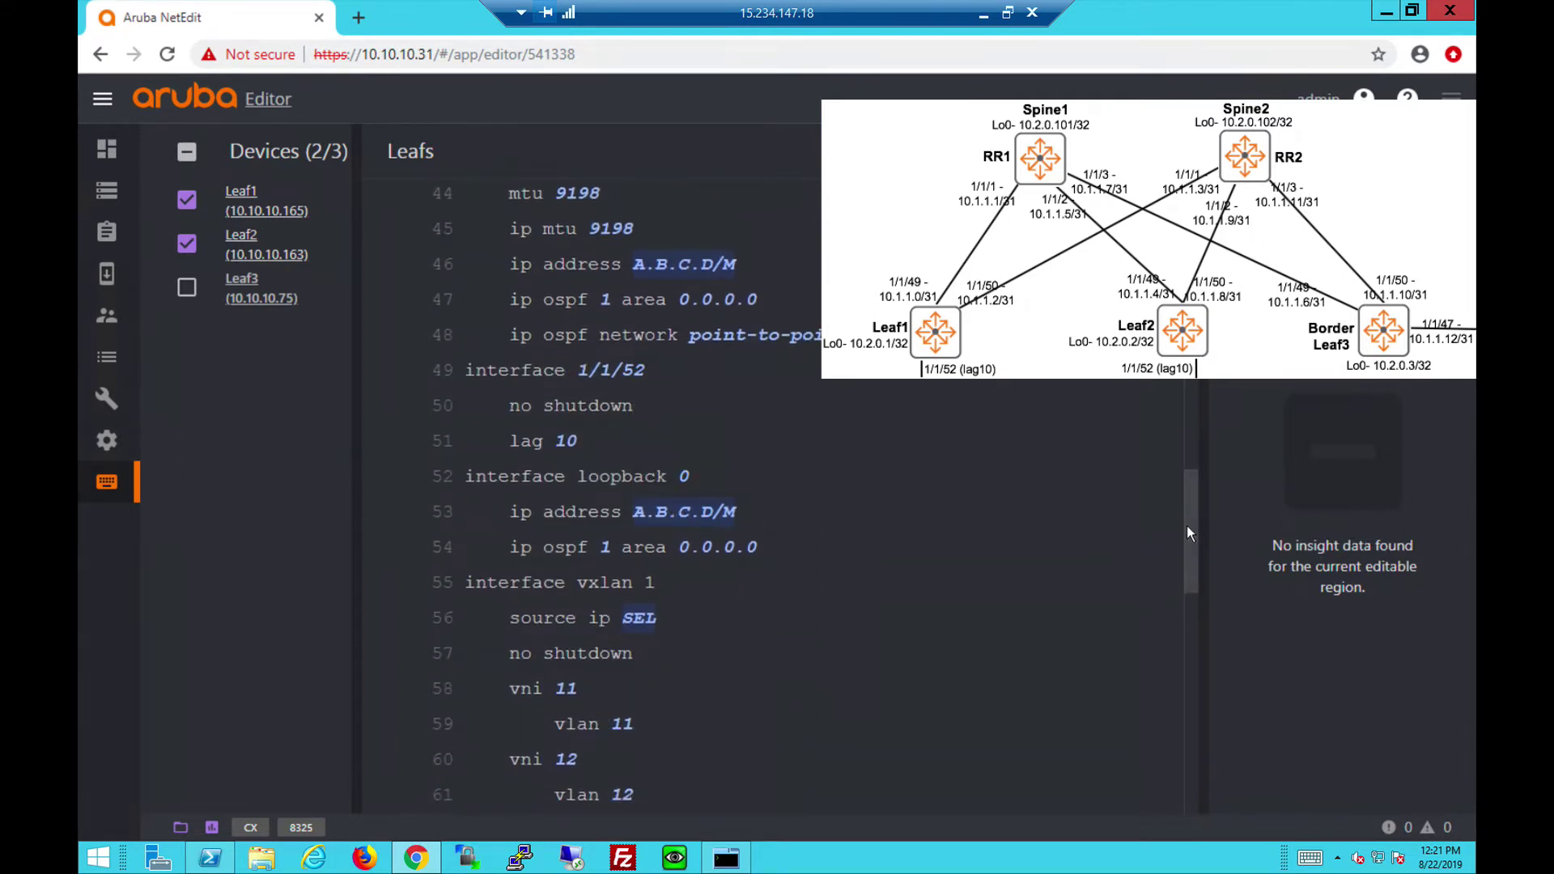
drag(1187, 526, 1187, 561)
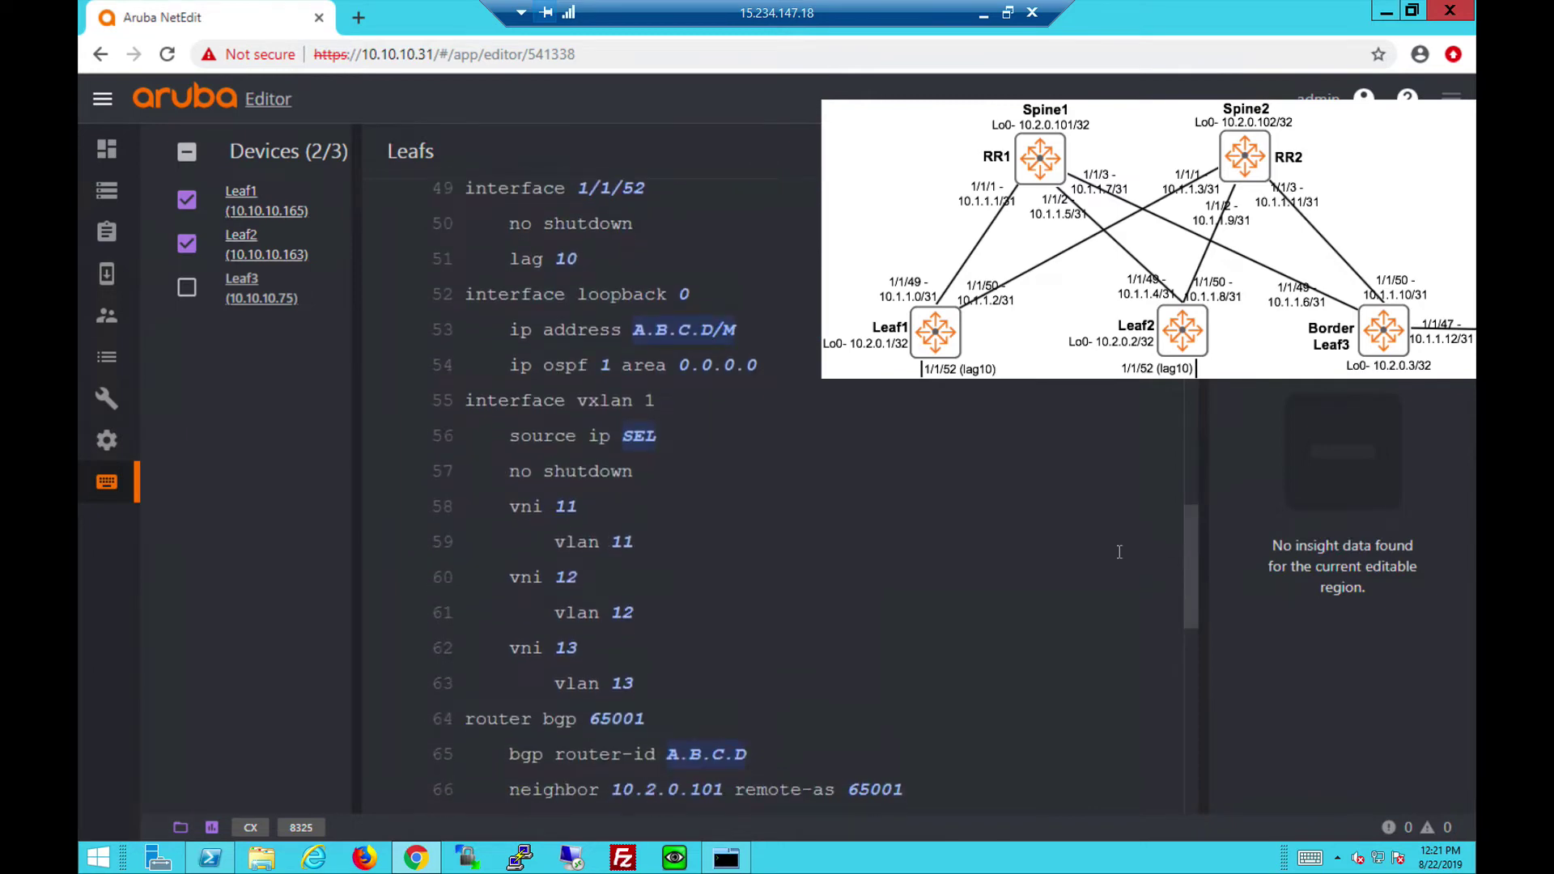
mouse_move(631, 442)
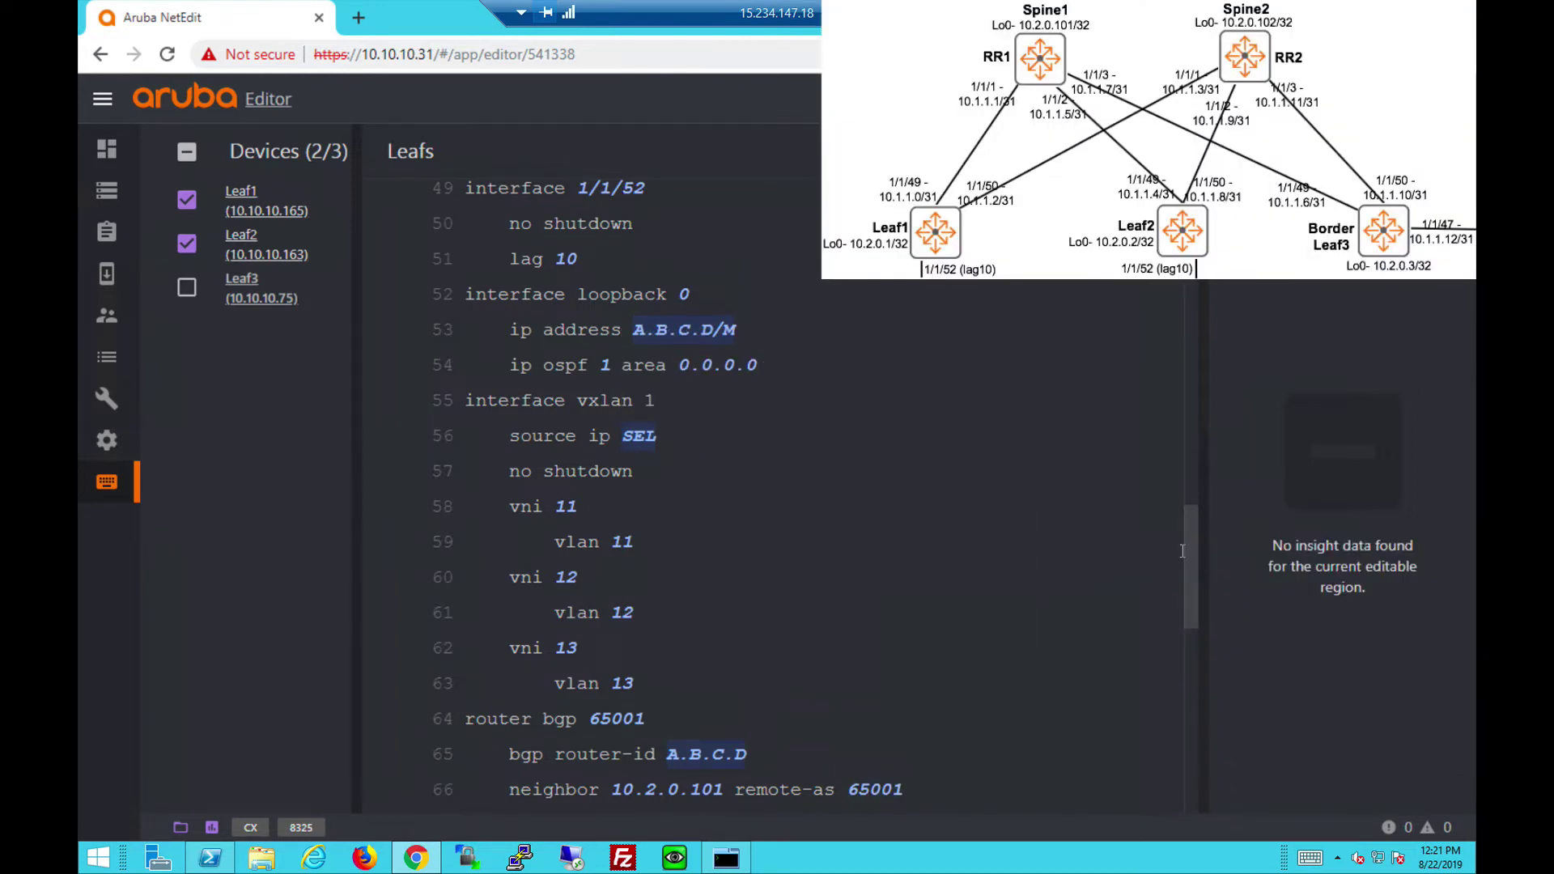
drag(1187, 547, 1185, 625)
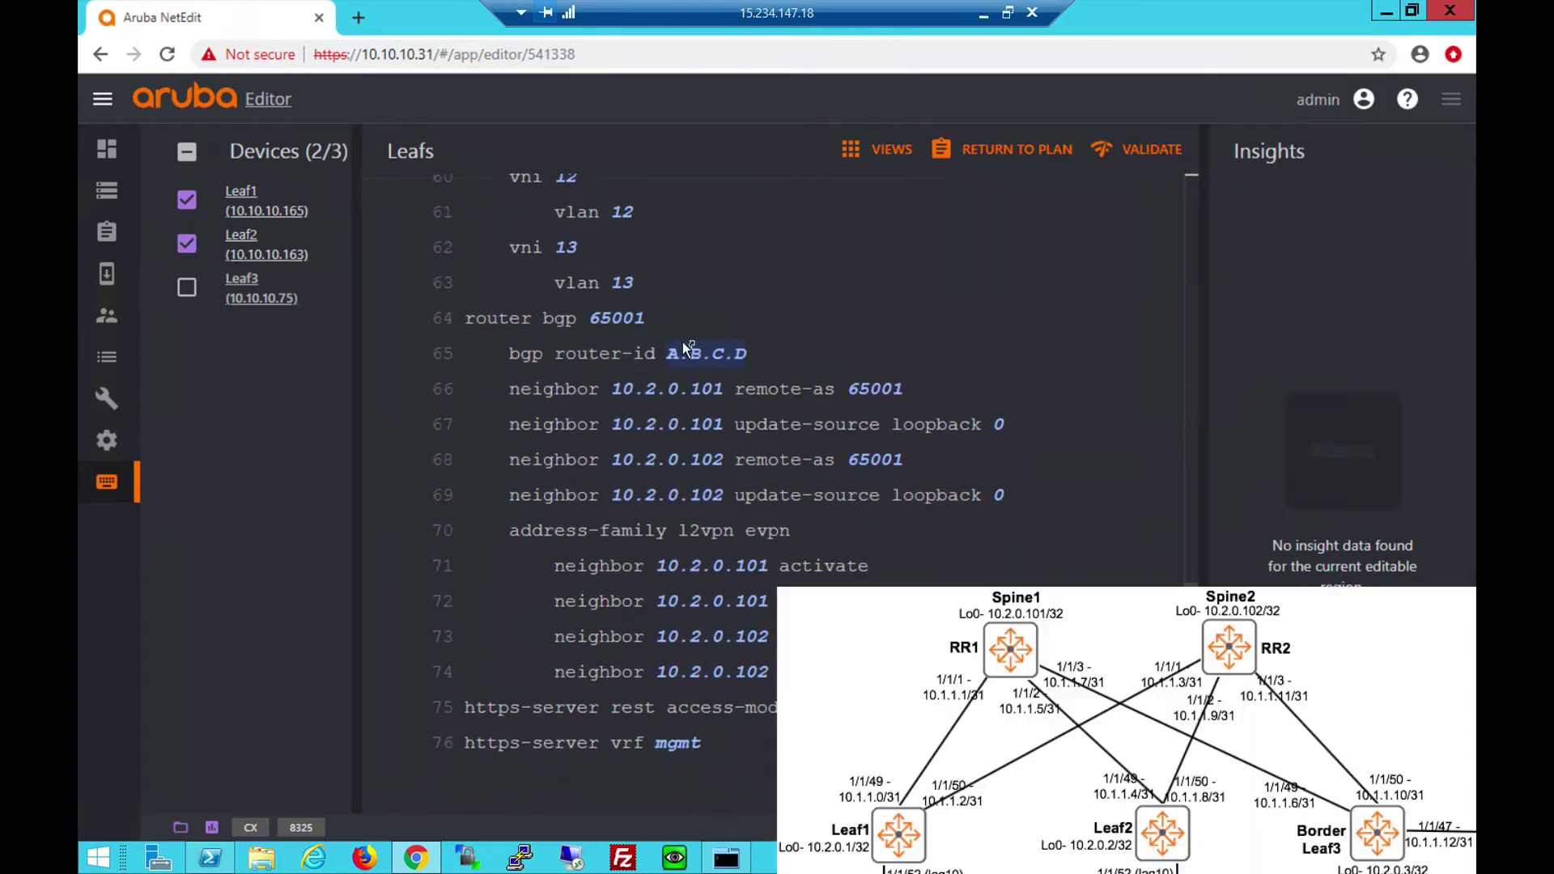
Show only Leaf3's config, review its vlan11–13 interfaces, and select 'shutdown' under interface vlan11.
mouse_move(686, 346)
click(188, 271)
scroll(627, 206, up, 15)
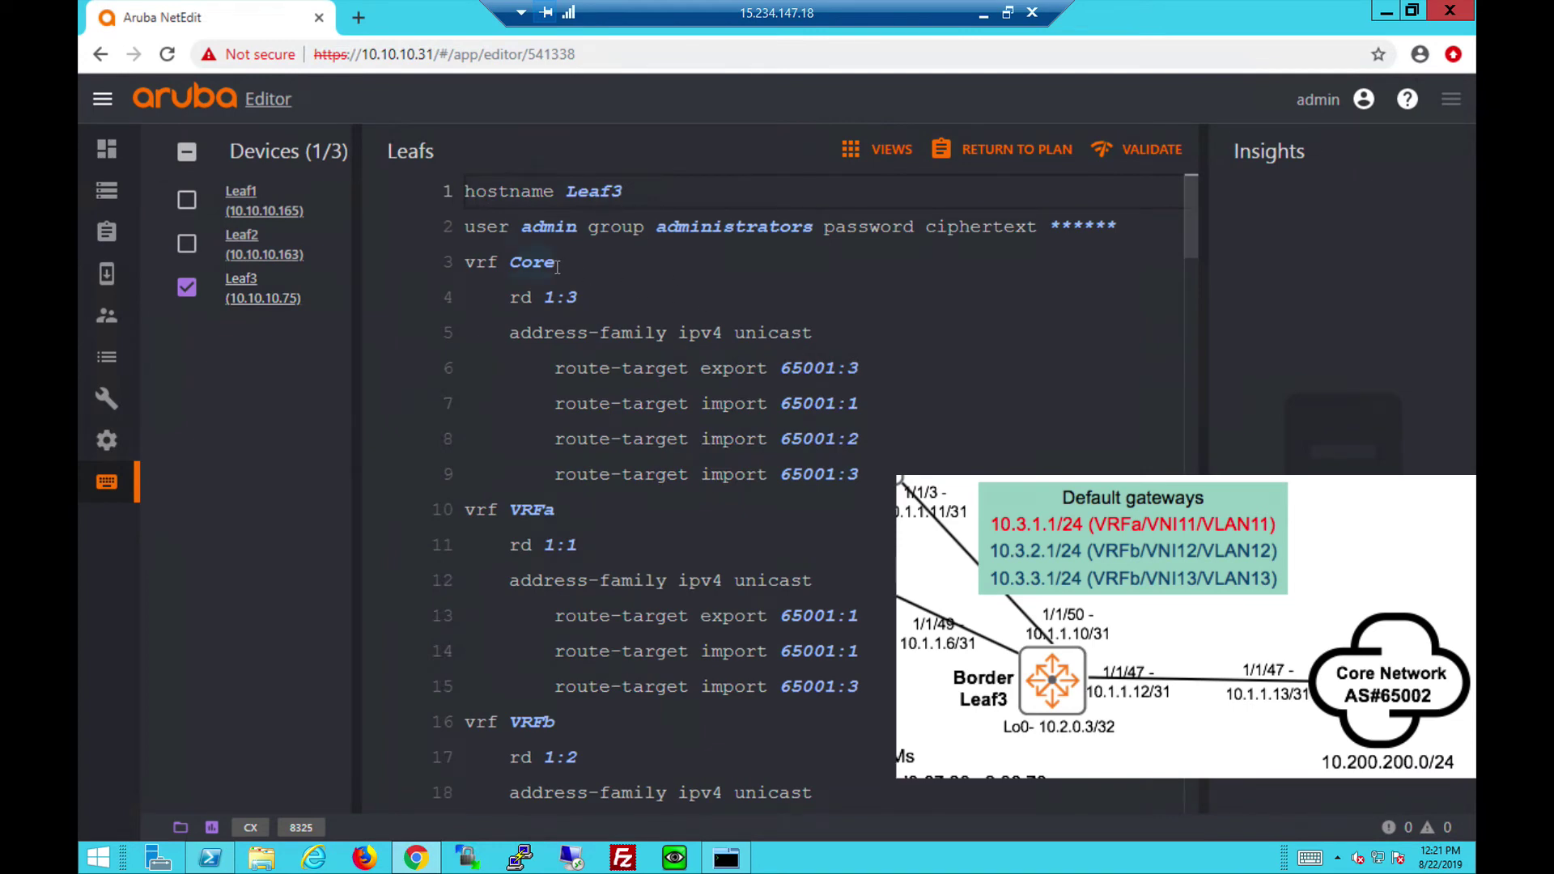
mouse_move(557, 267)
drag(1191, 227, 1193, 256)
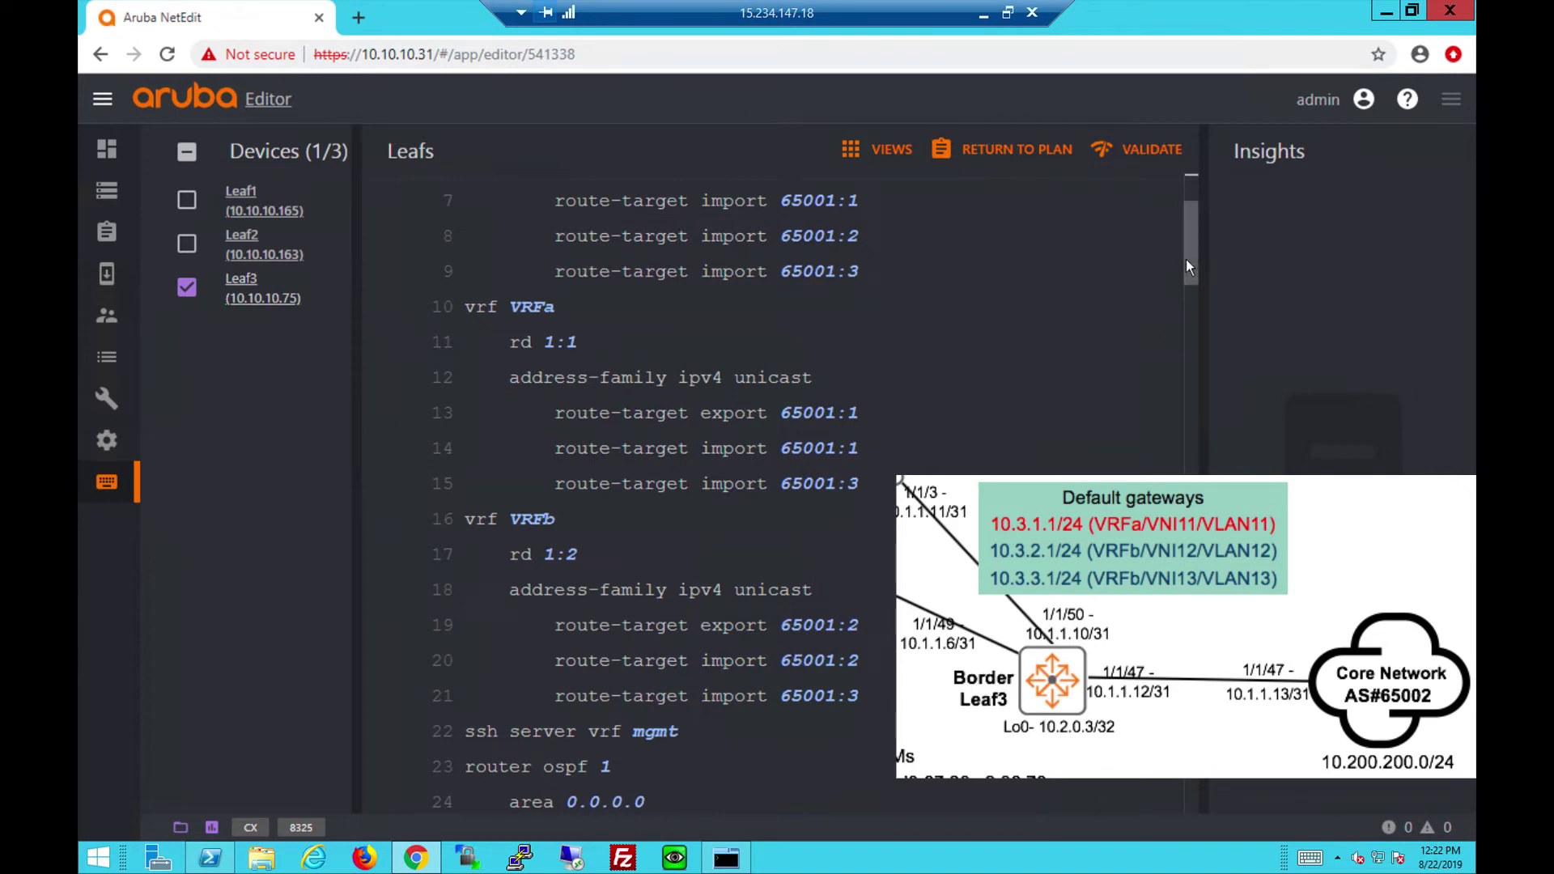
drag(1186, 261, 1185, 327)
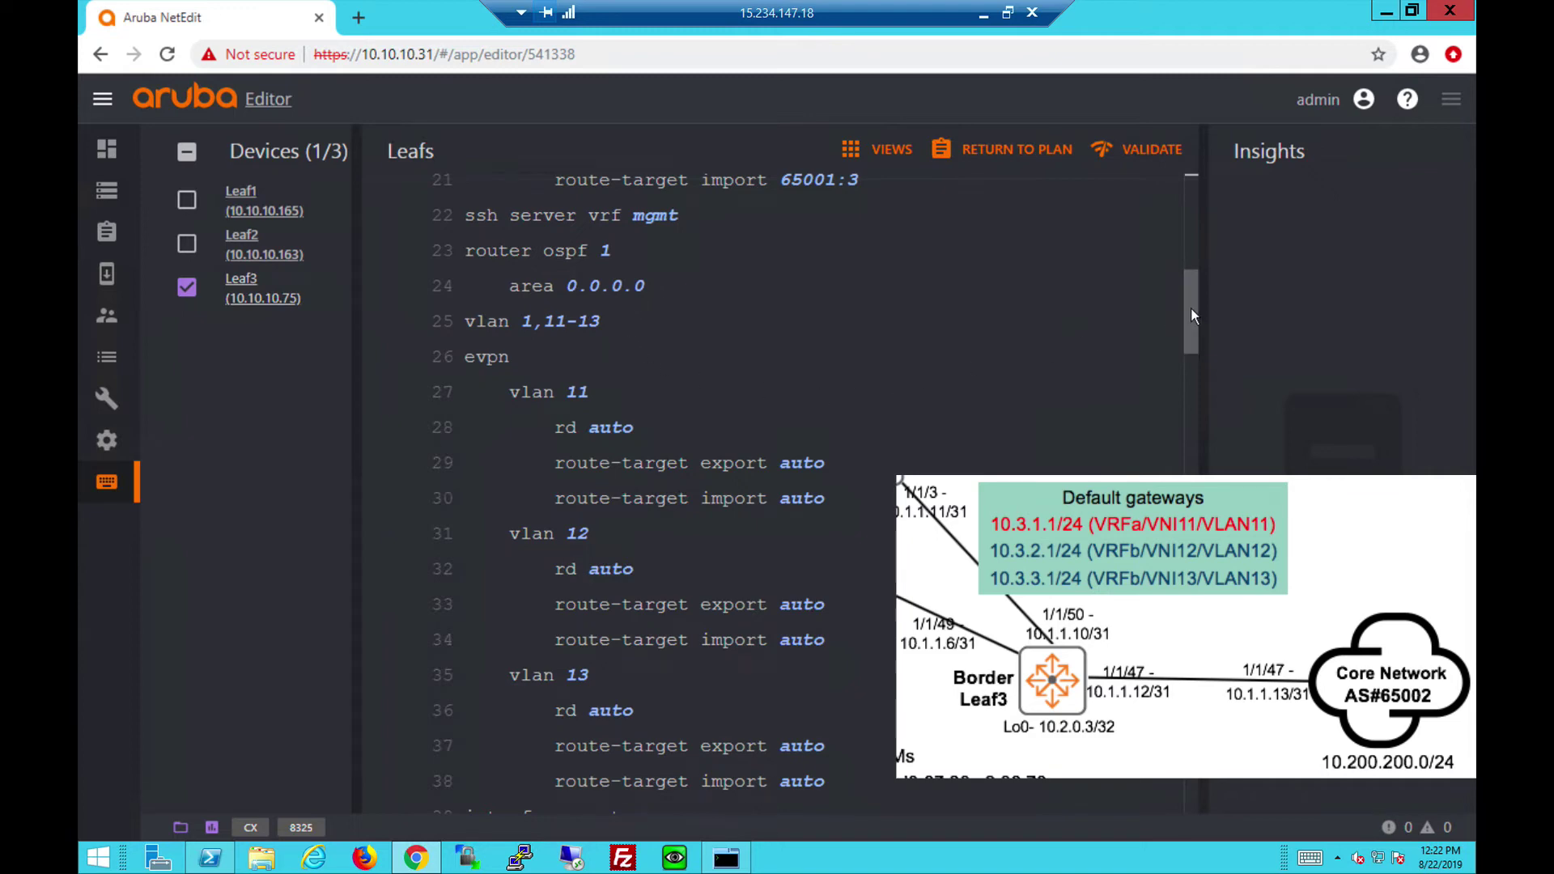
drag(1191, 315, 1187, 416)
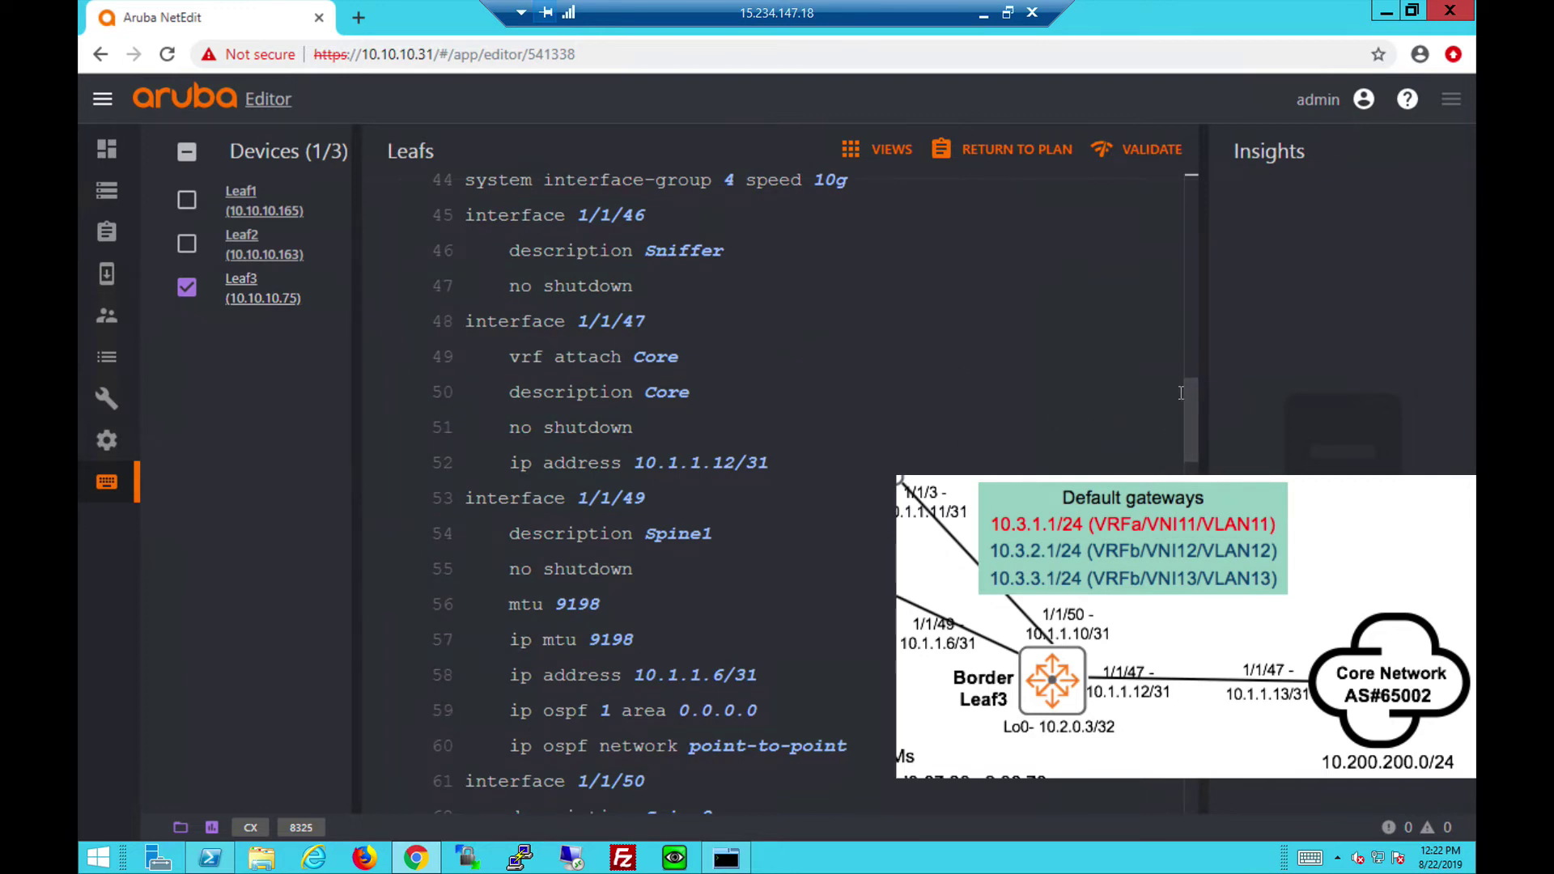
drag(1186, 391, 1187, 432)
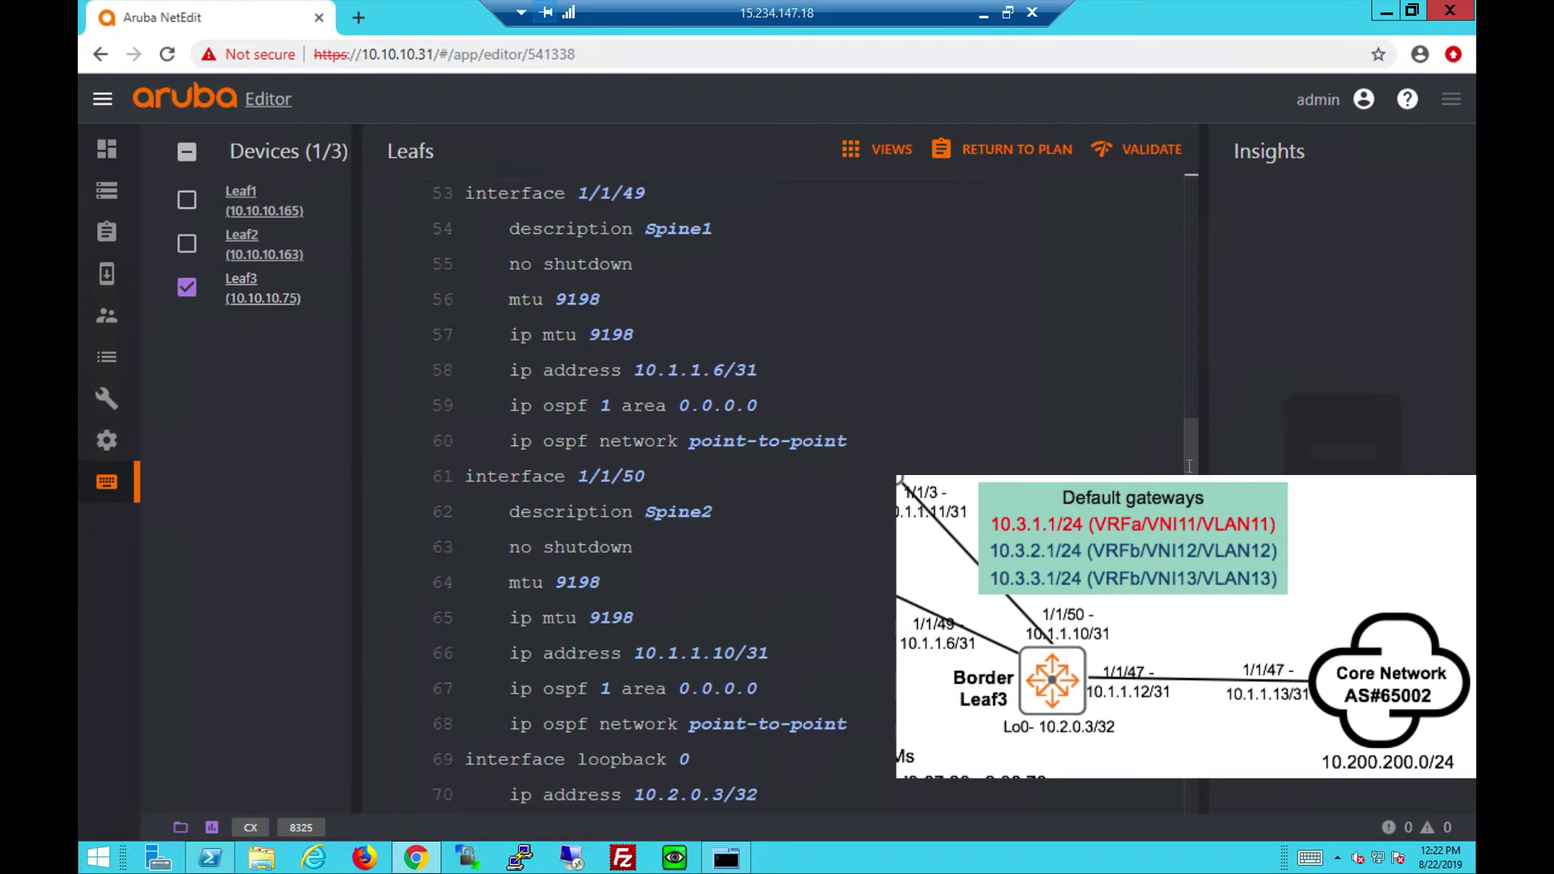
drag(1189, 466, 1189, 549)
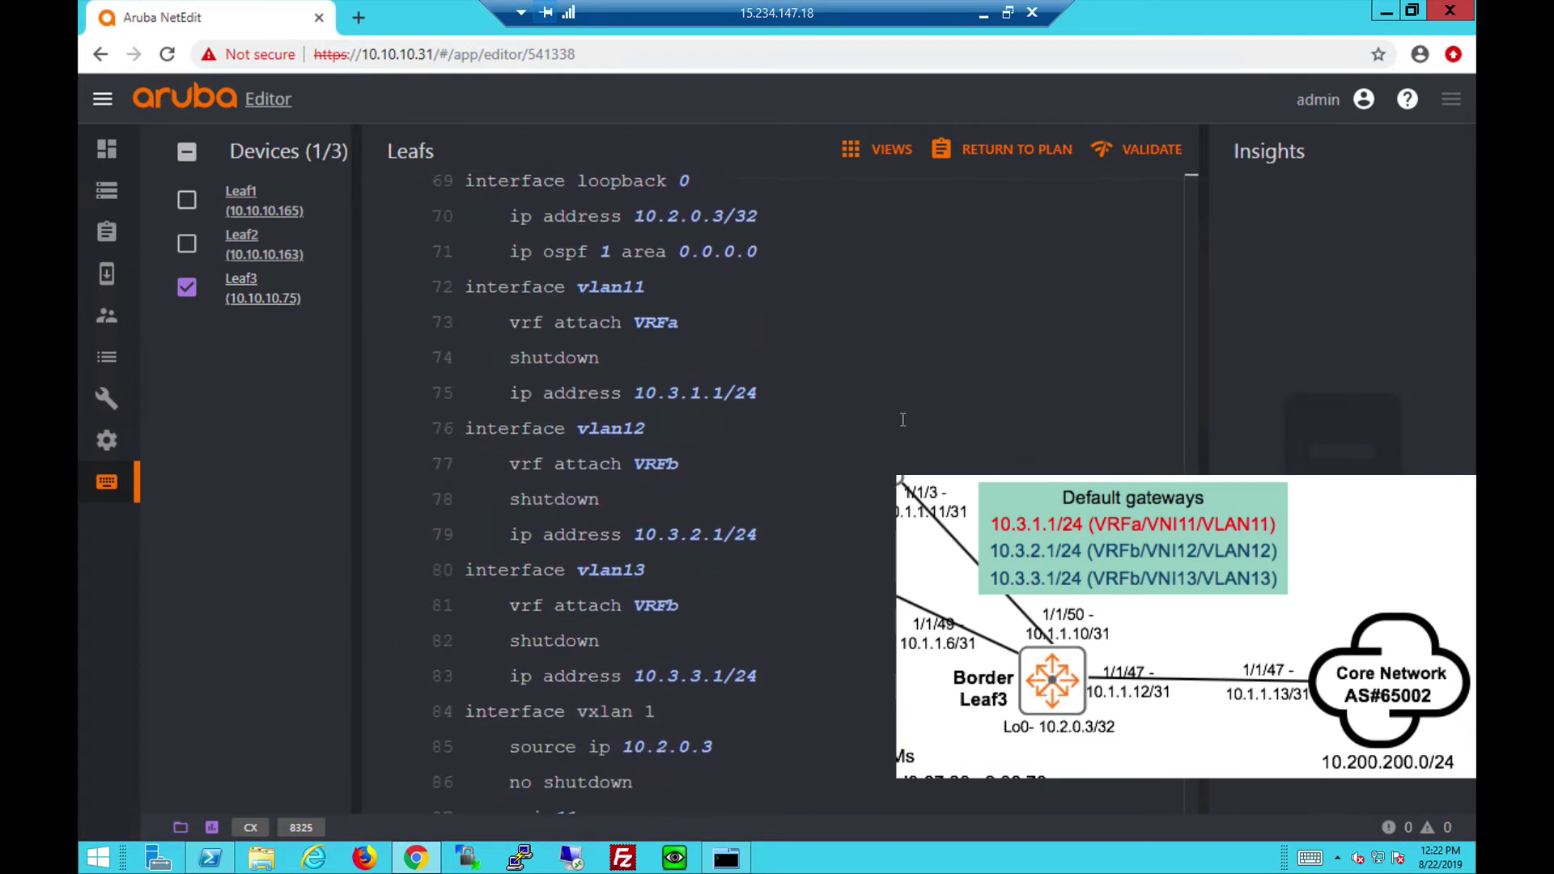
click(599, 357)
drag(599, 357, 510, 358)
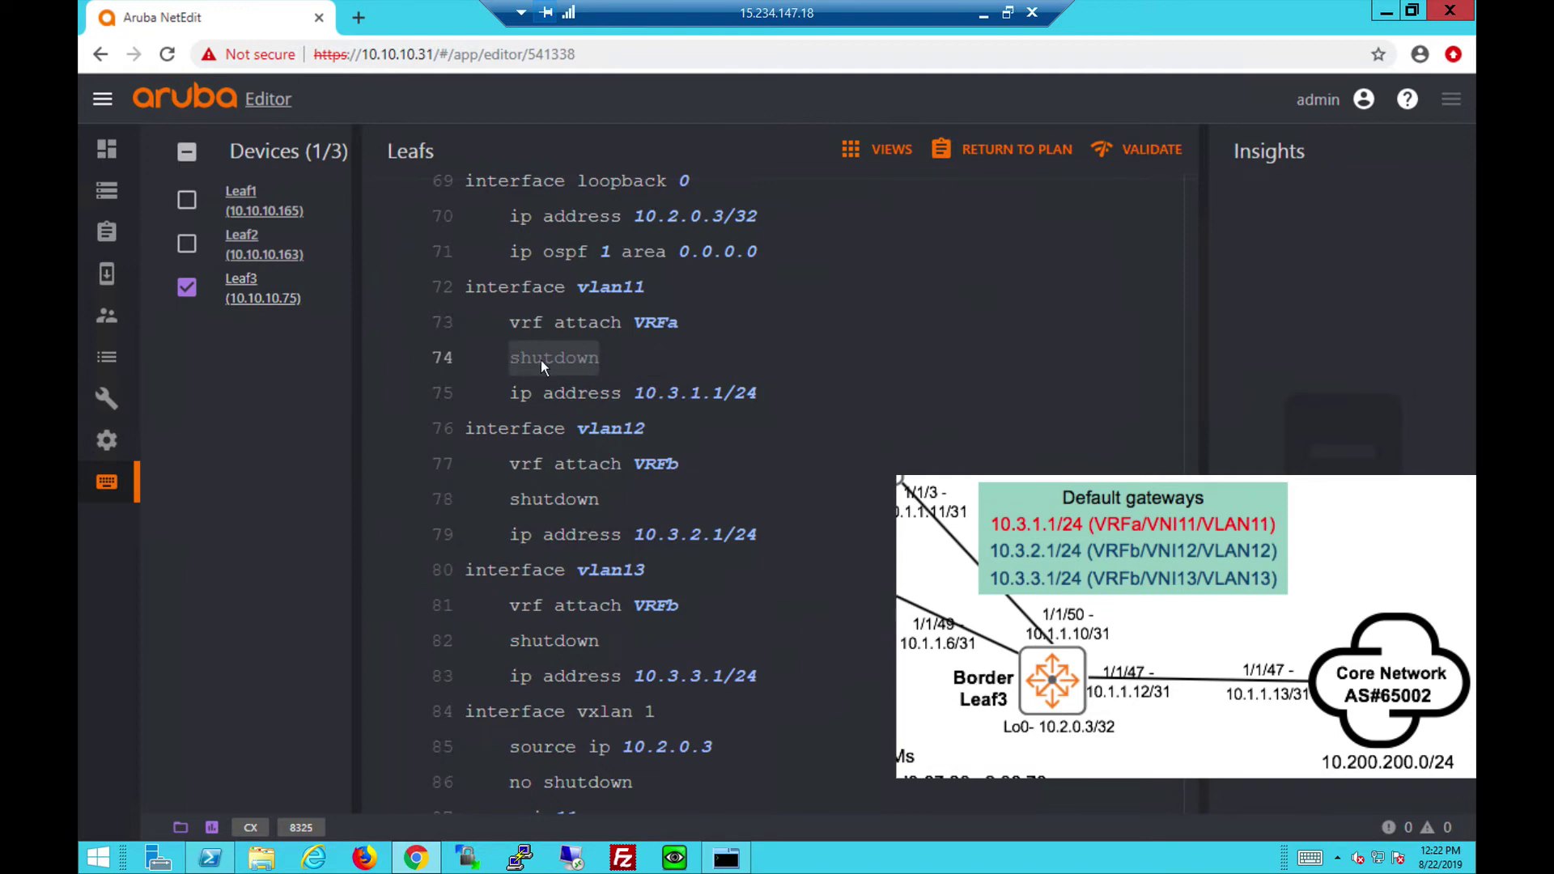
key(BackSpace)
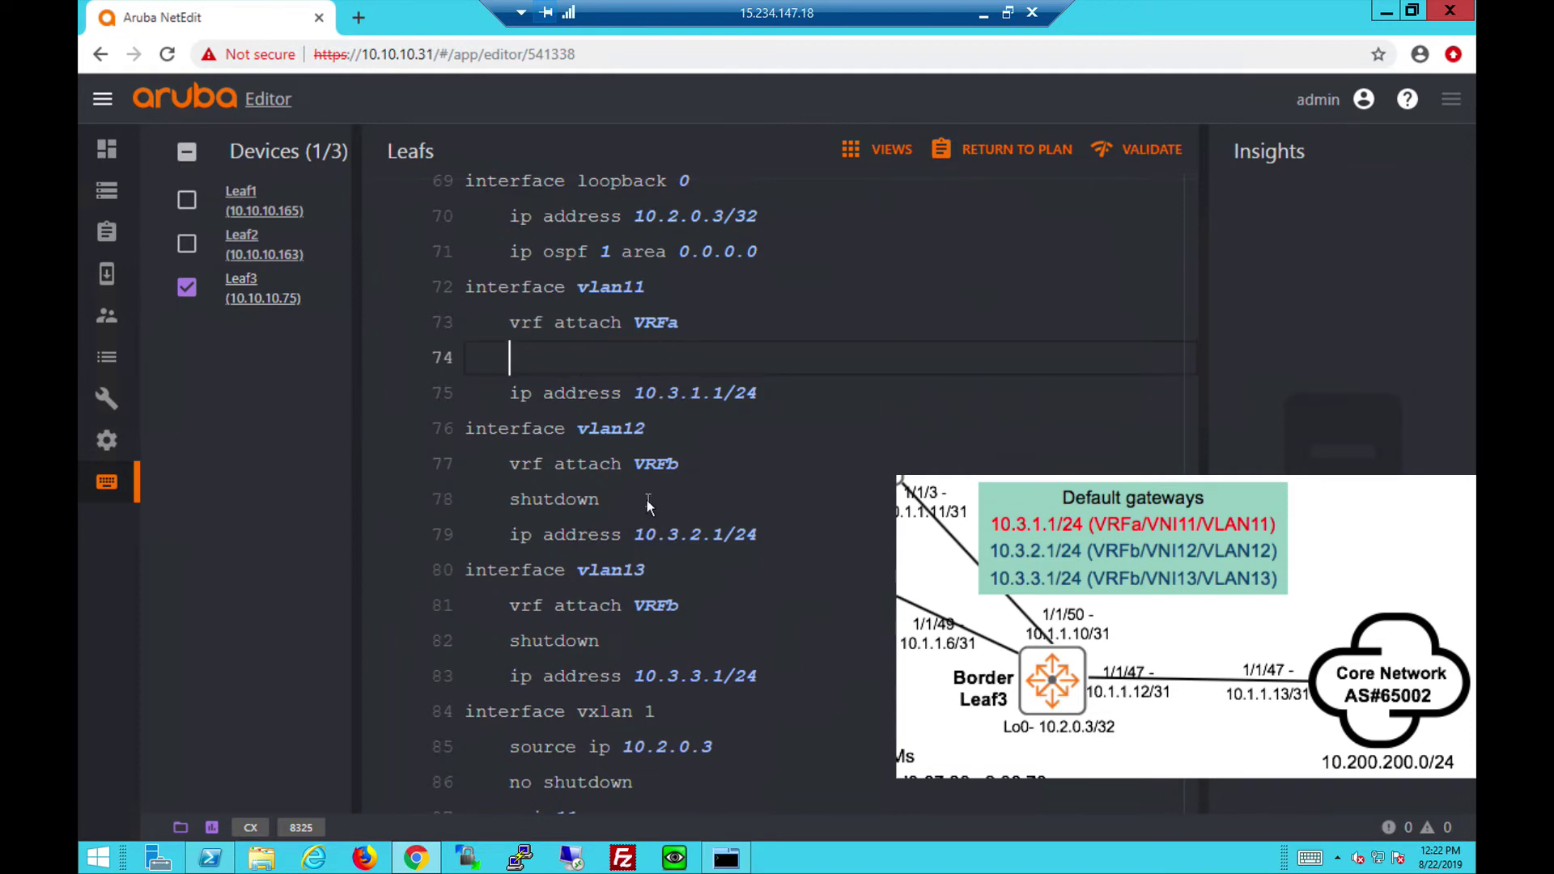
key(BackSpace)
drag(601, 464, 512, 461)
key(End)
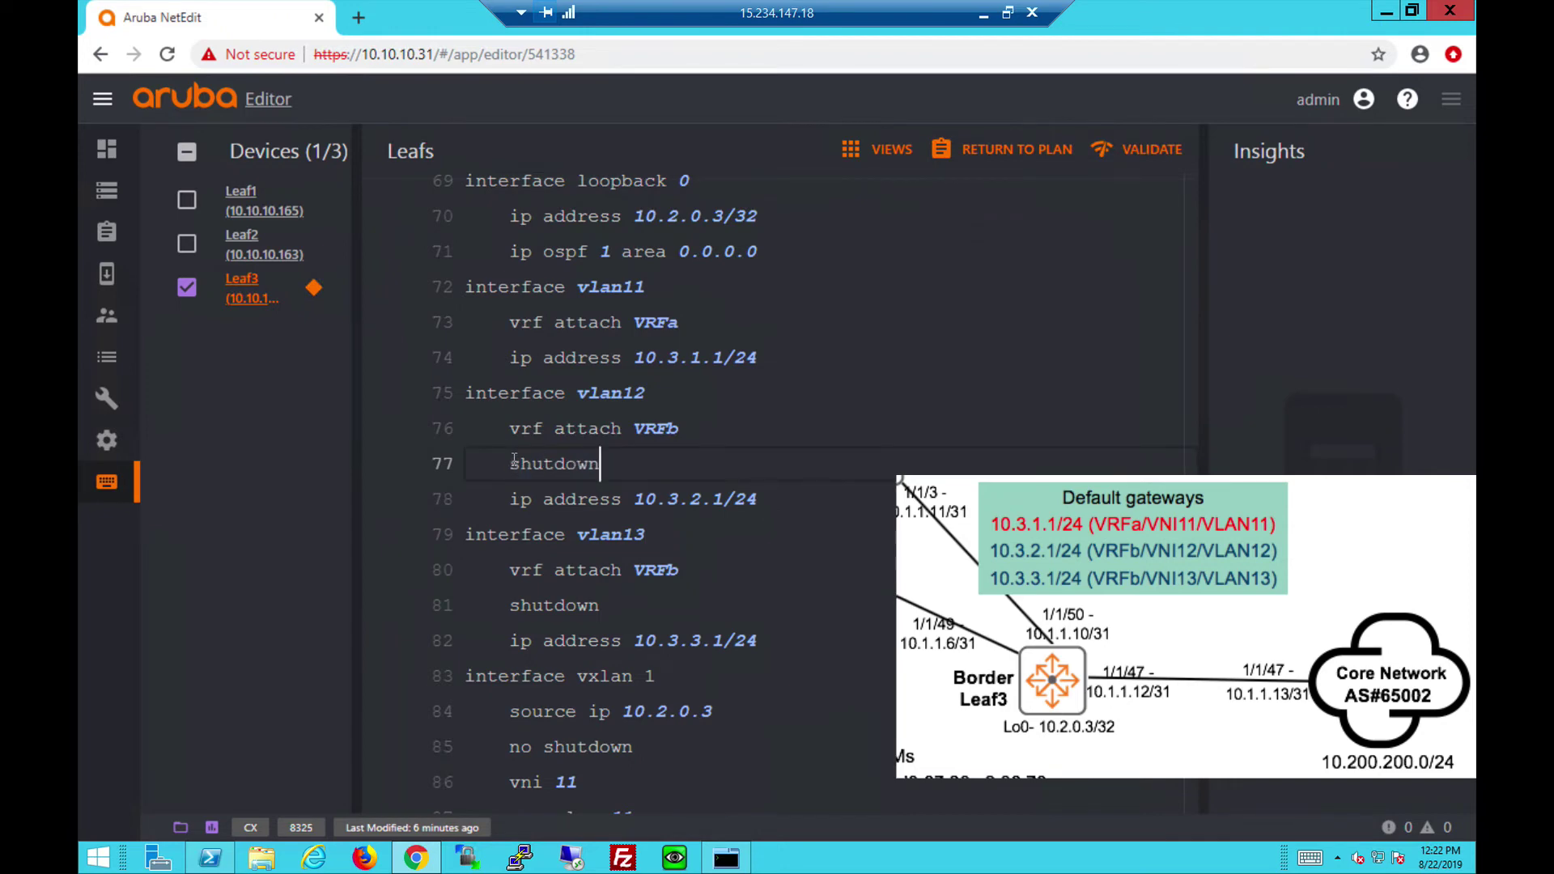
double_click(560, 463)
key(BackSpace)
key(BackSpace)
key(BackSpace)
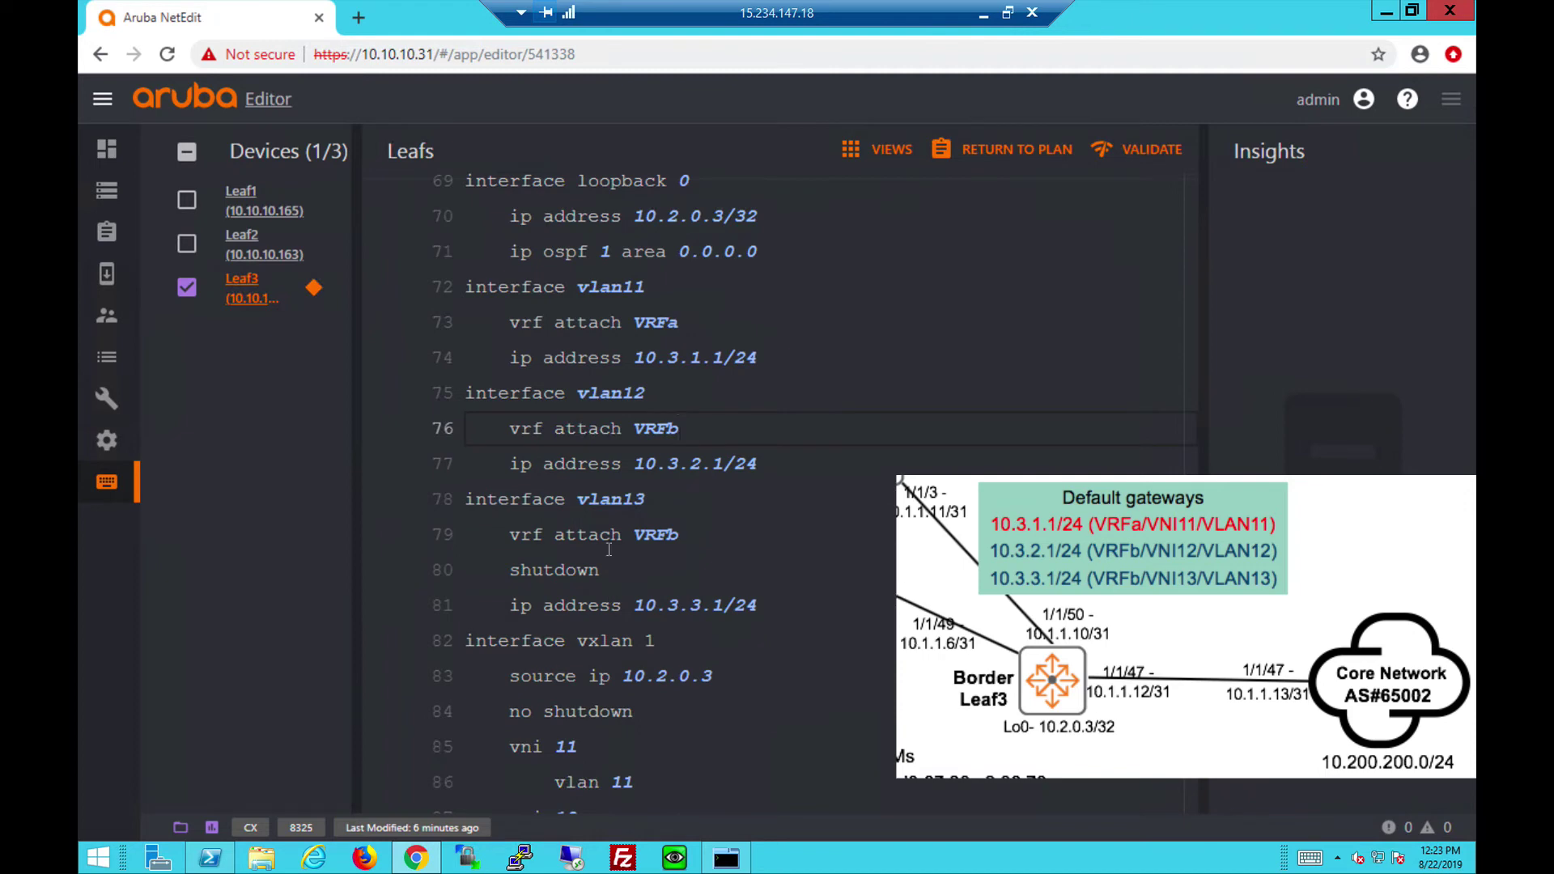
double_click(581, 566)
key(BackSpace)
key(BackSpace)
key(BackSpace)
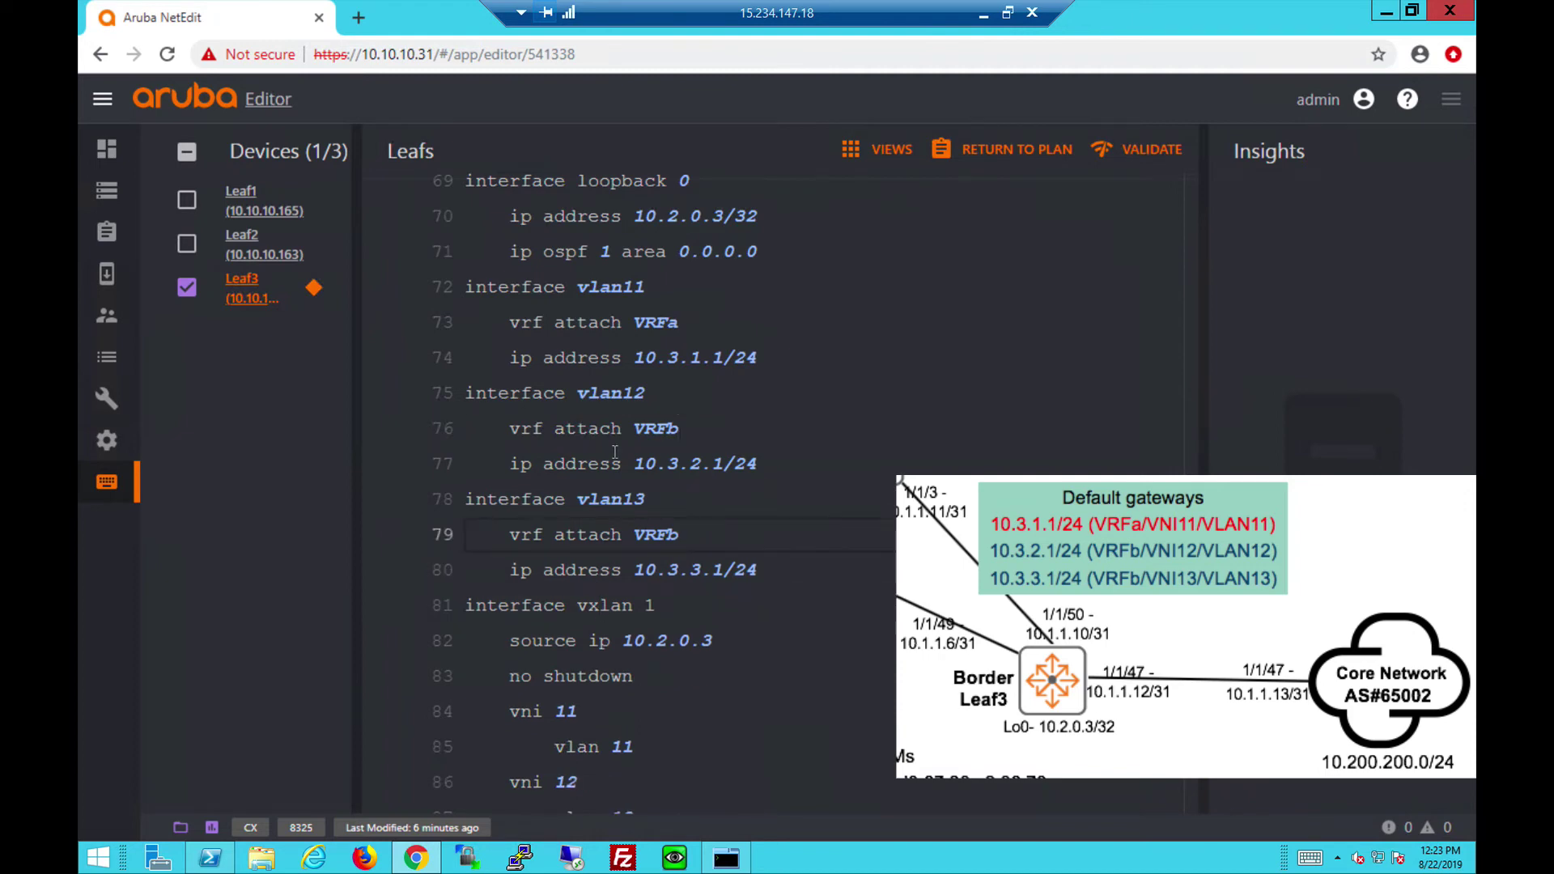
scroll(1190, 584, down, 4)
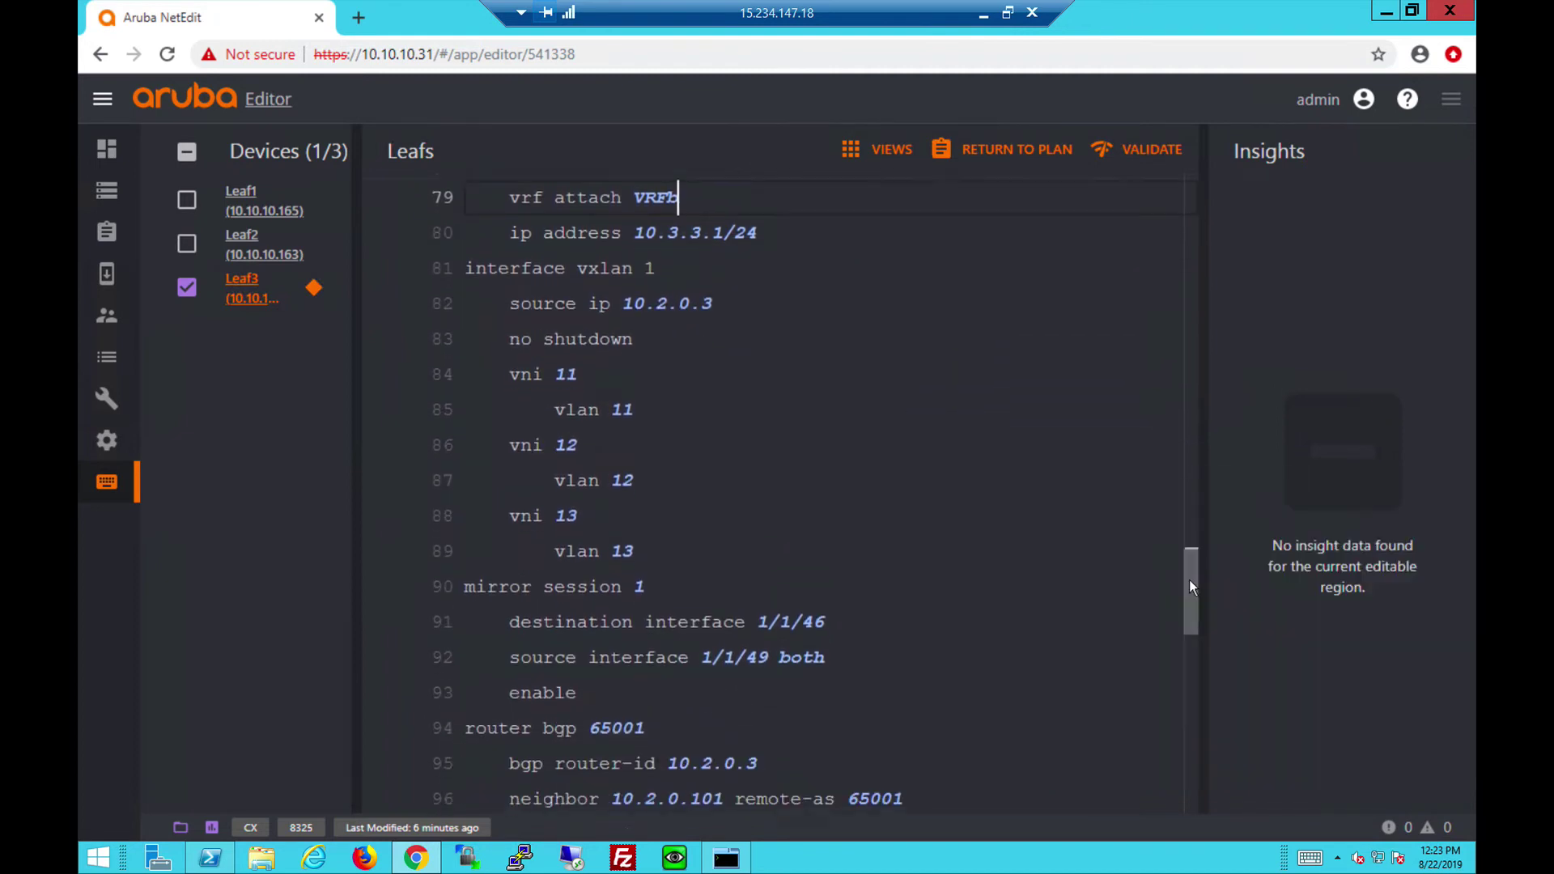
scroll(1190, 580, down, 2)
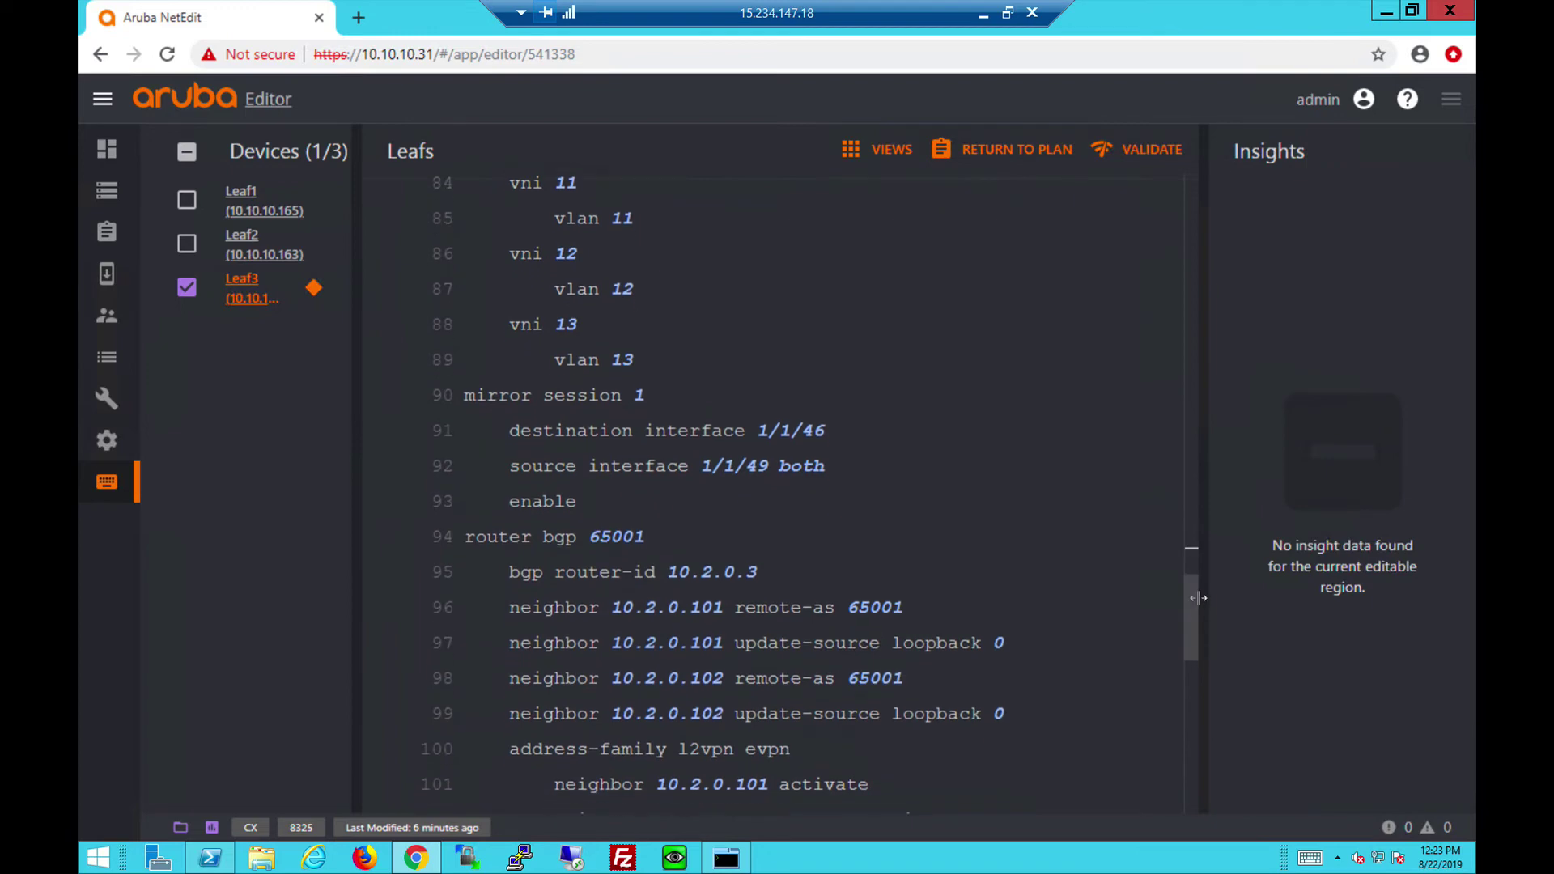
scroll(1193, 610, down, 2)
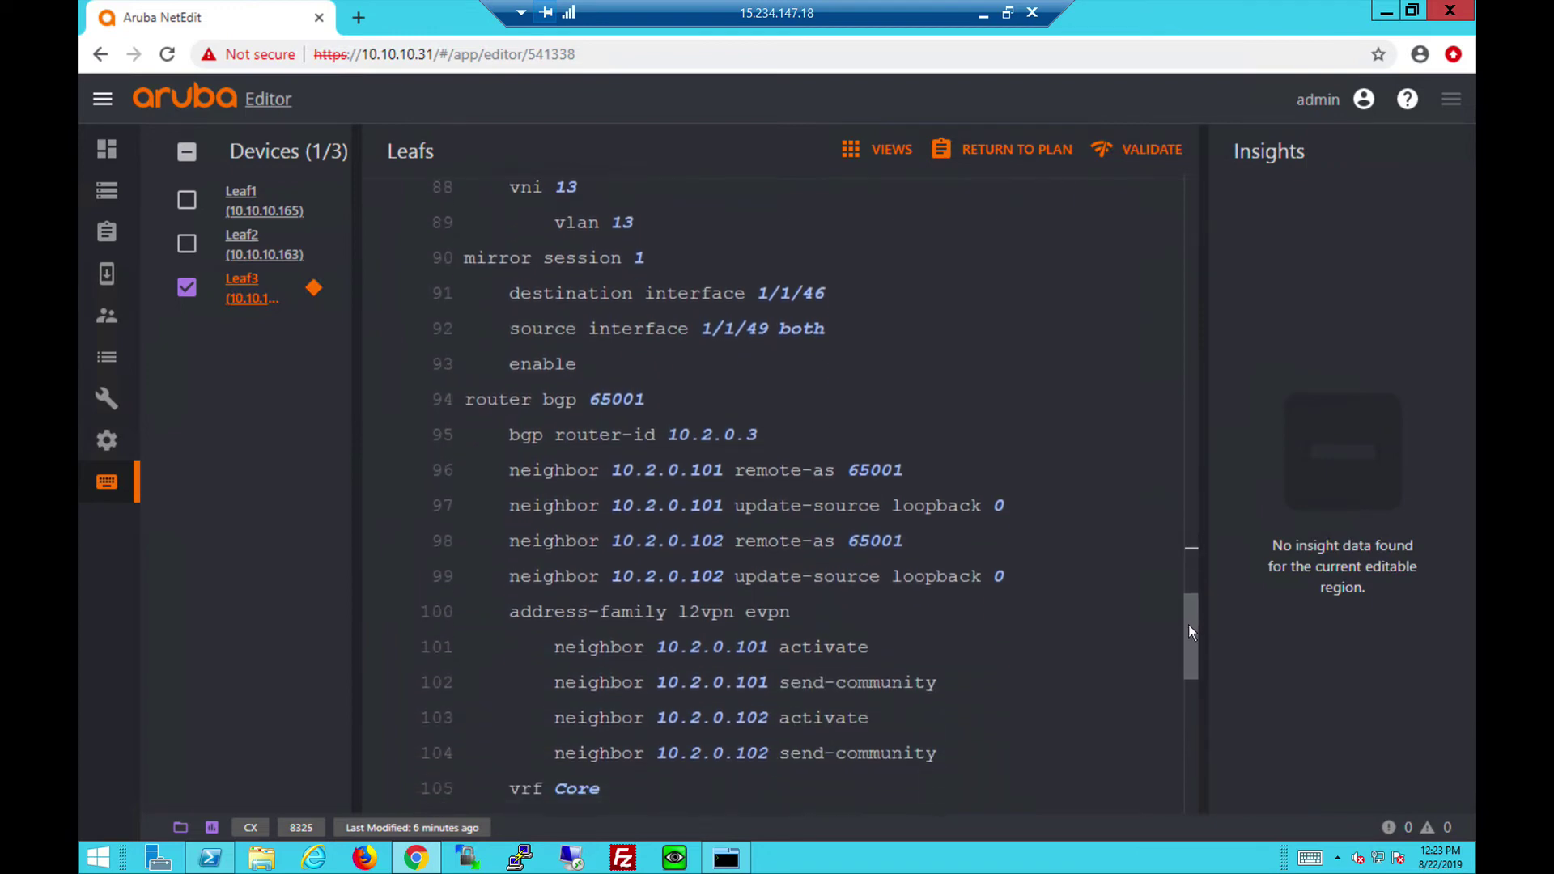
drag(1189, 624, 1187, 675)
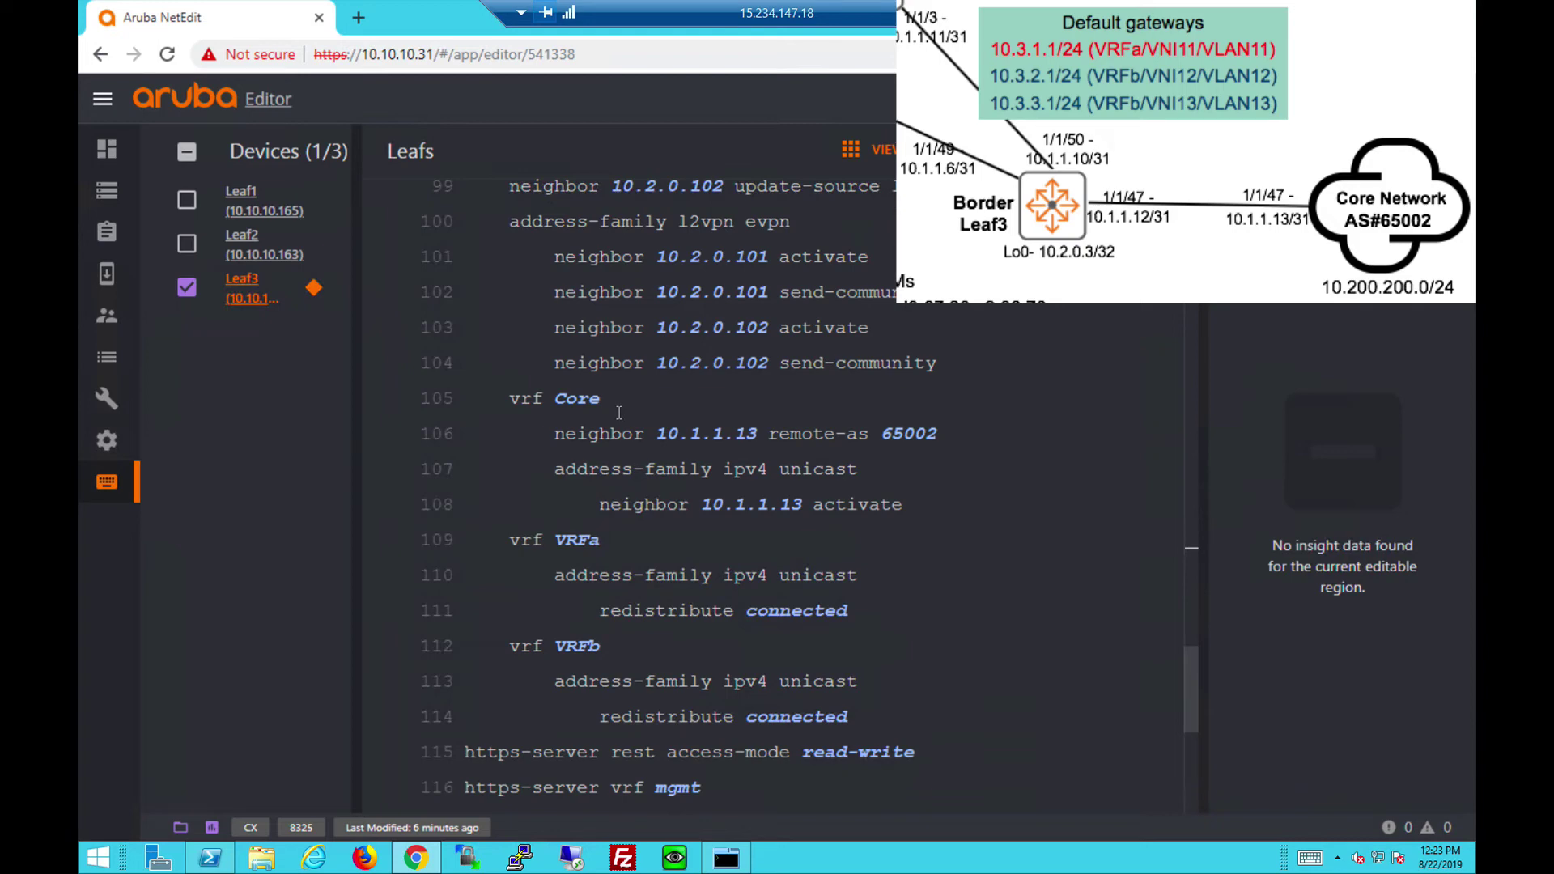
mouse_move(716, 492)
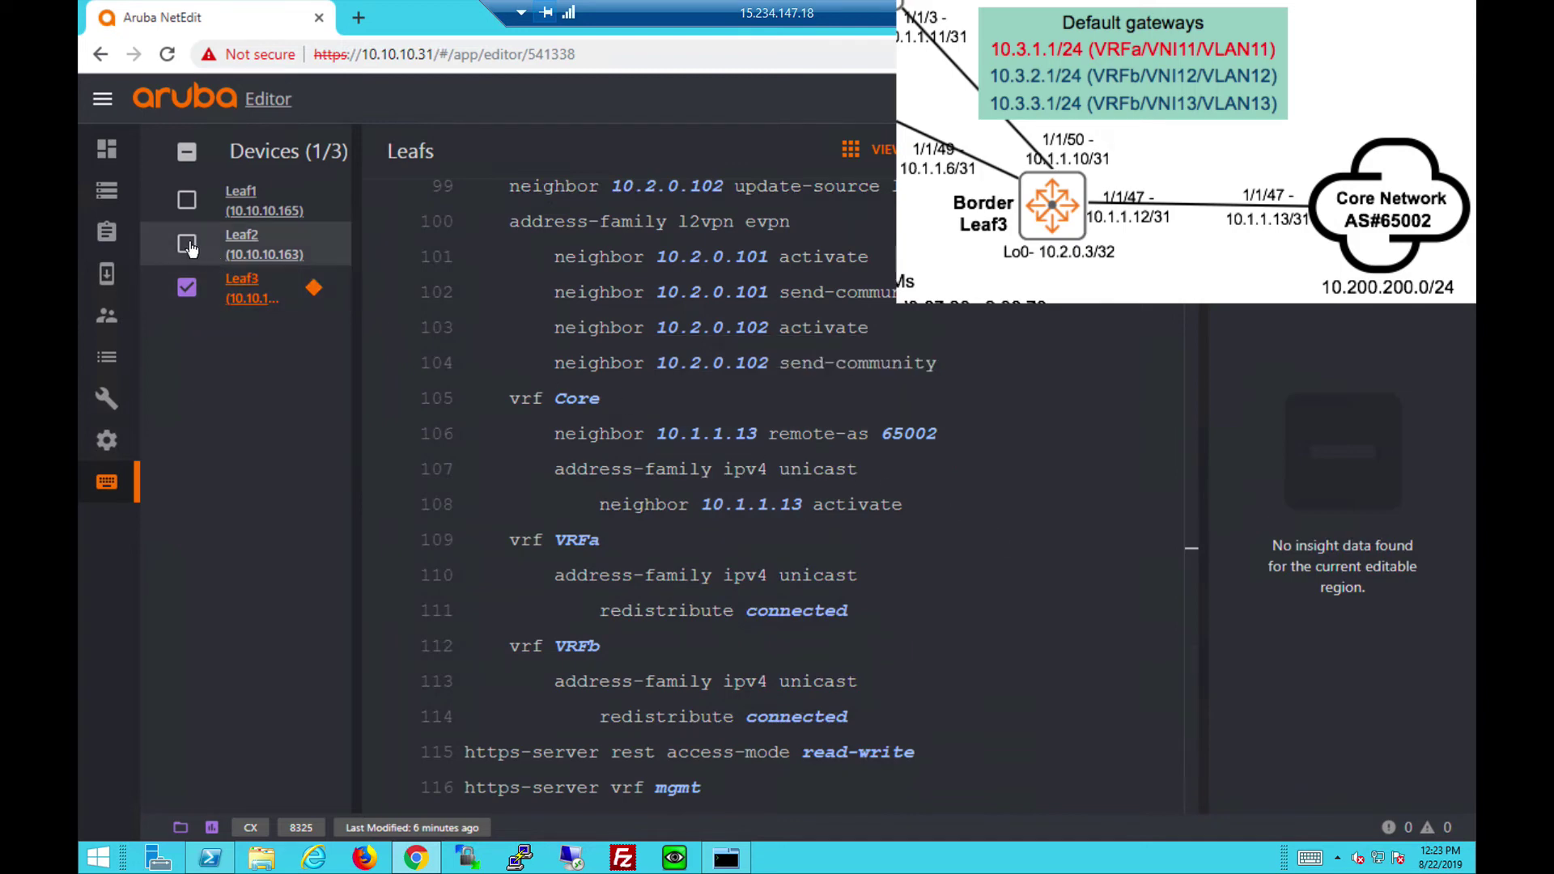
Return to the Leafs plan and deploy it to all three leaf switches.
click(968, 147)
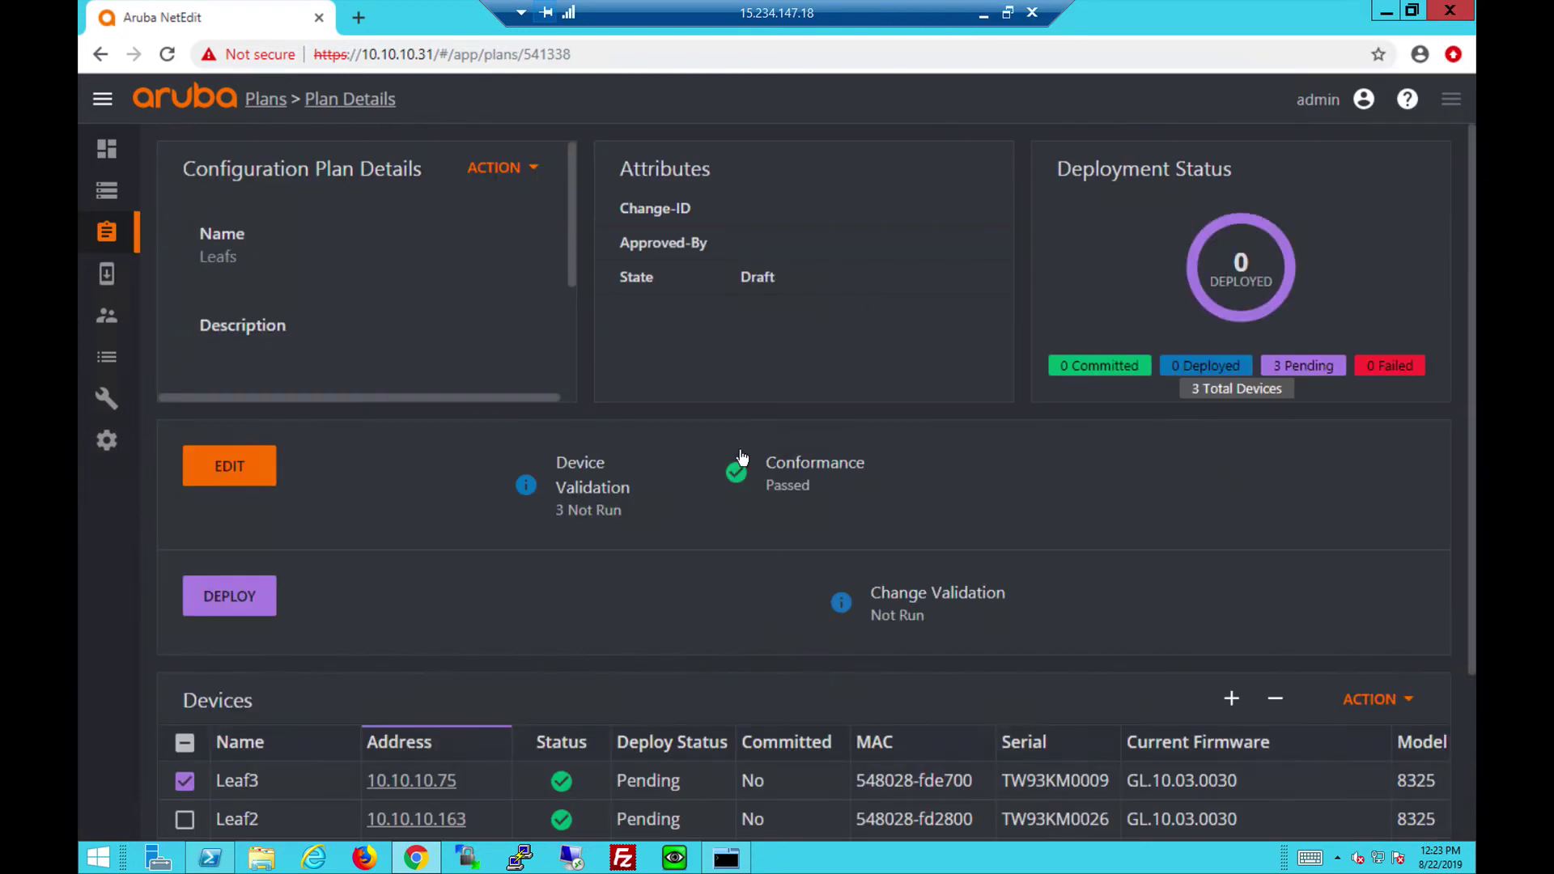
scroll(742, 458, down, 1)
click(184, 636)
click(231, 492)
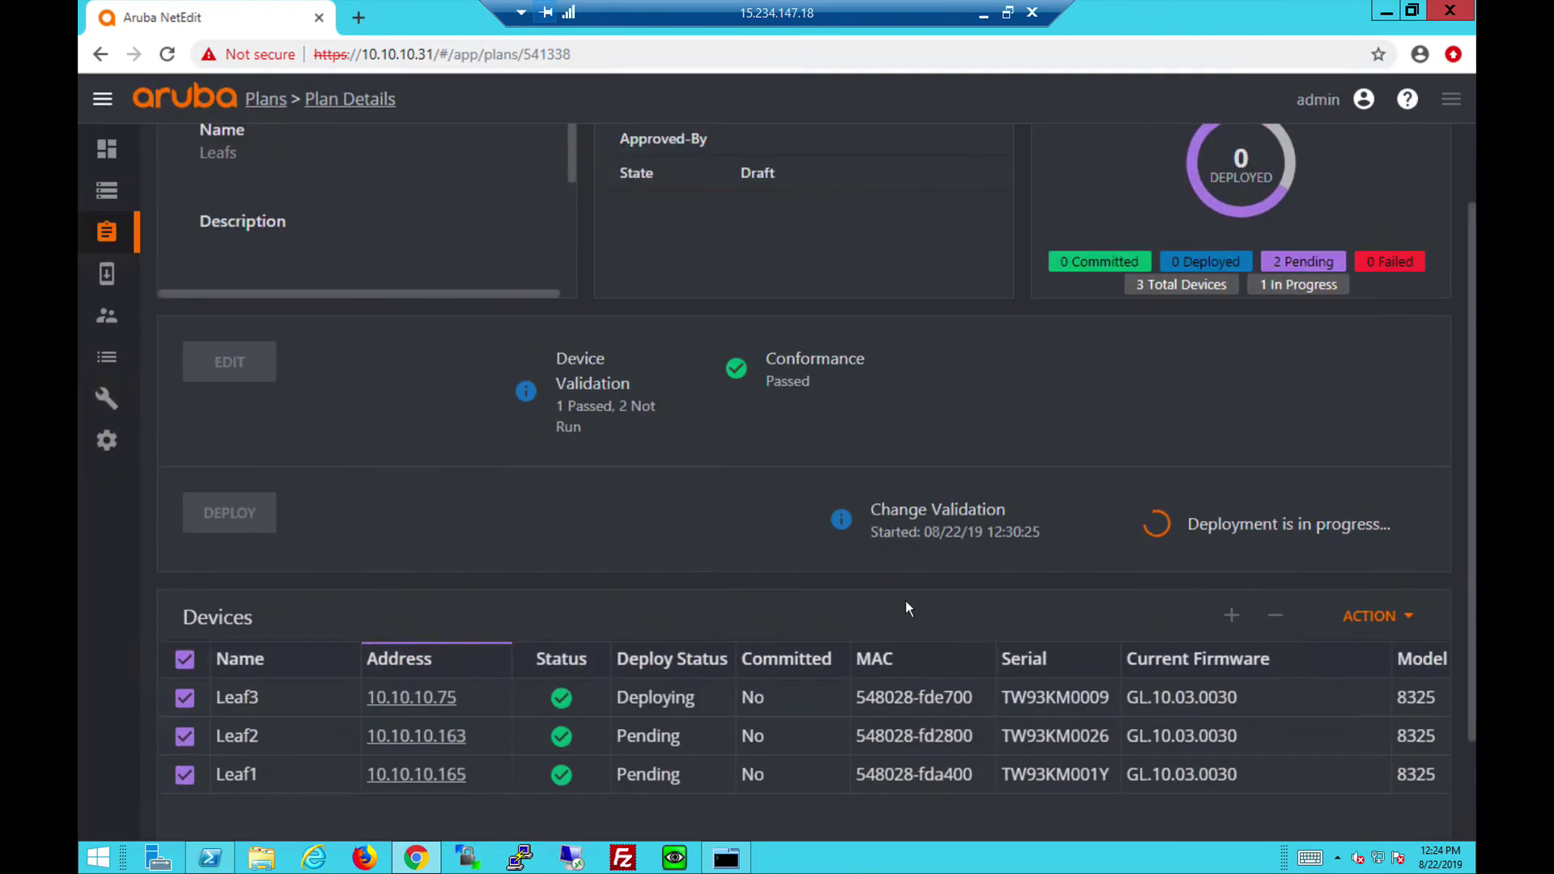
Review the Change Validation Results, including Leaf3's EVPN-learned MAC table on VLANs 11–13.
scroll(1356, 322, up, 2)
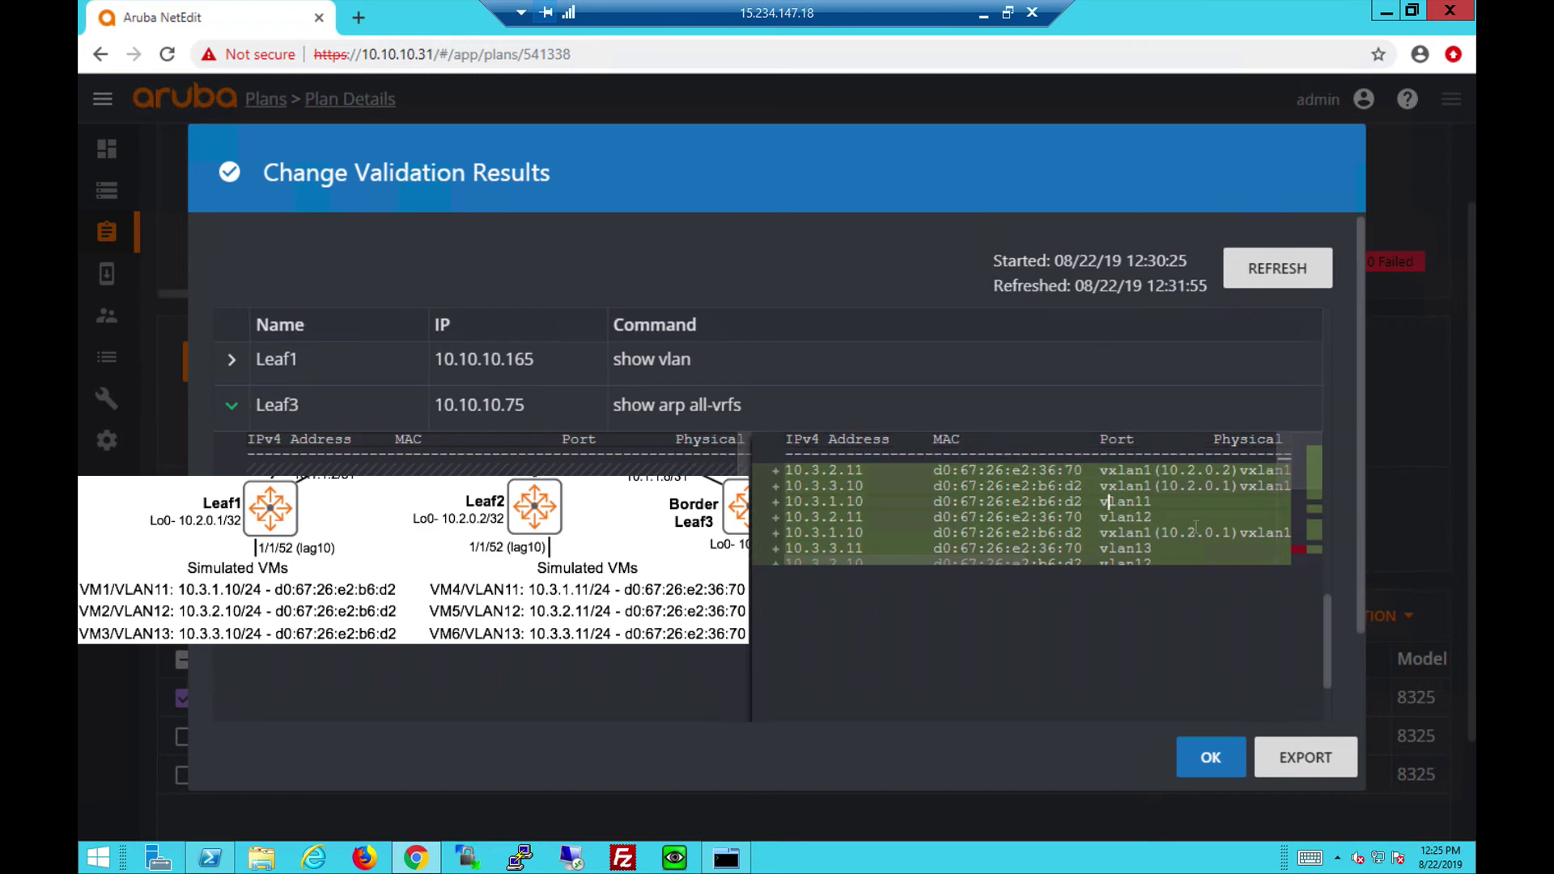
scroll(1329, 610, up, 2)
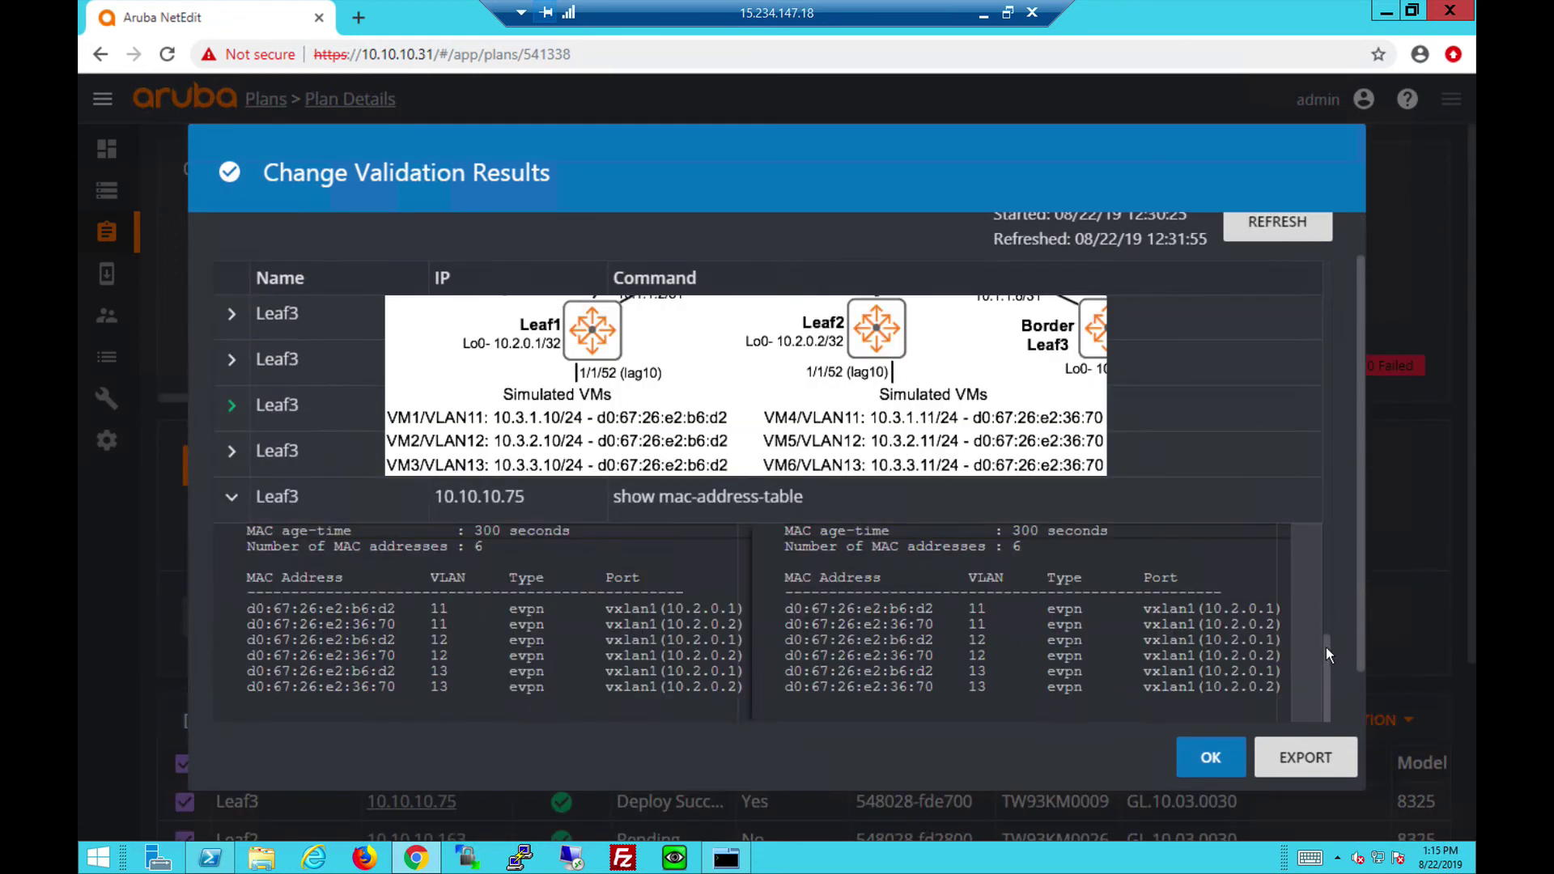
scroll(1326, 646, up, 1)
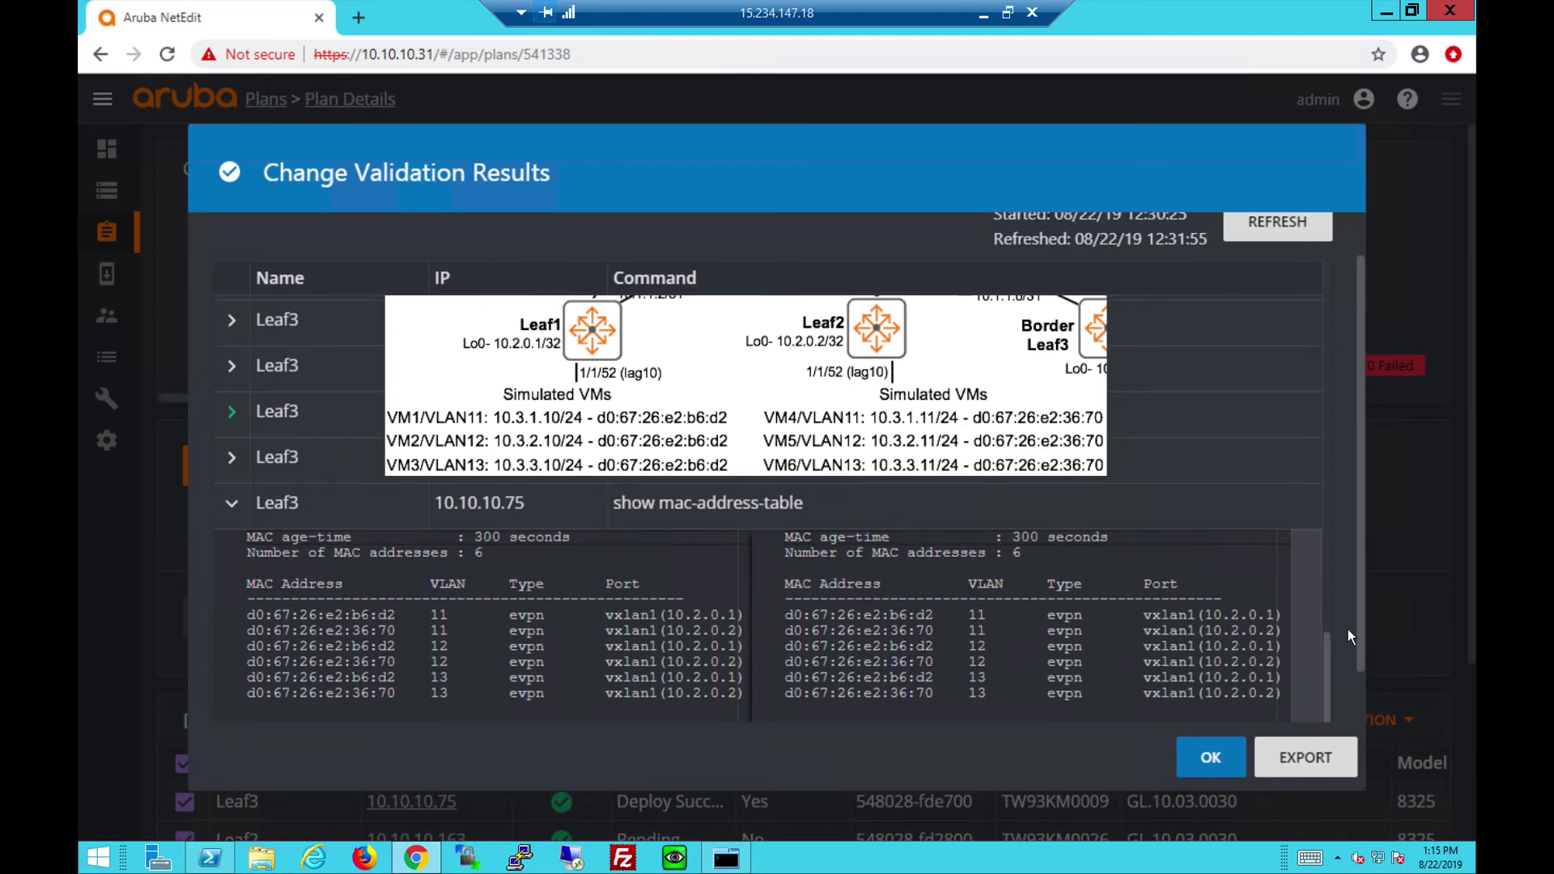
scroll(1361, 624, down, 1)
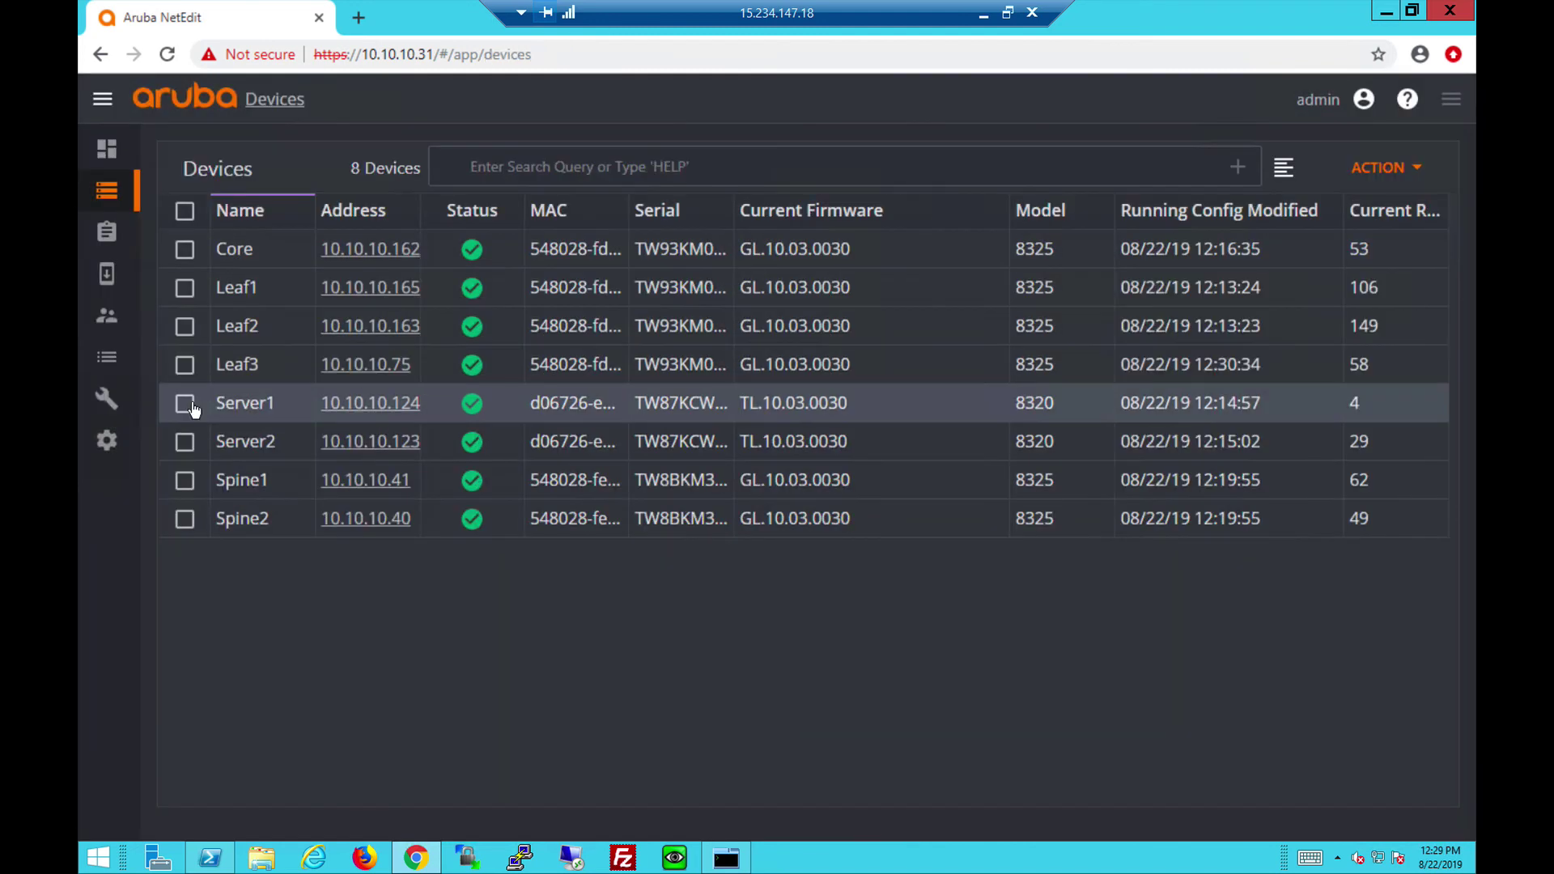
Select Server1 and Server2 and create an Edit Running Config plan named 'servers'.
click(185, 403)
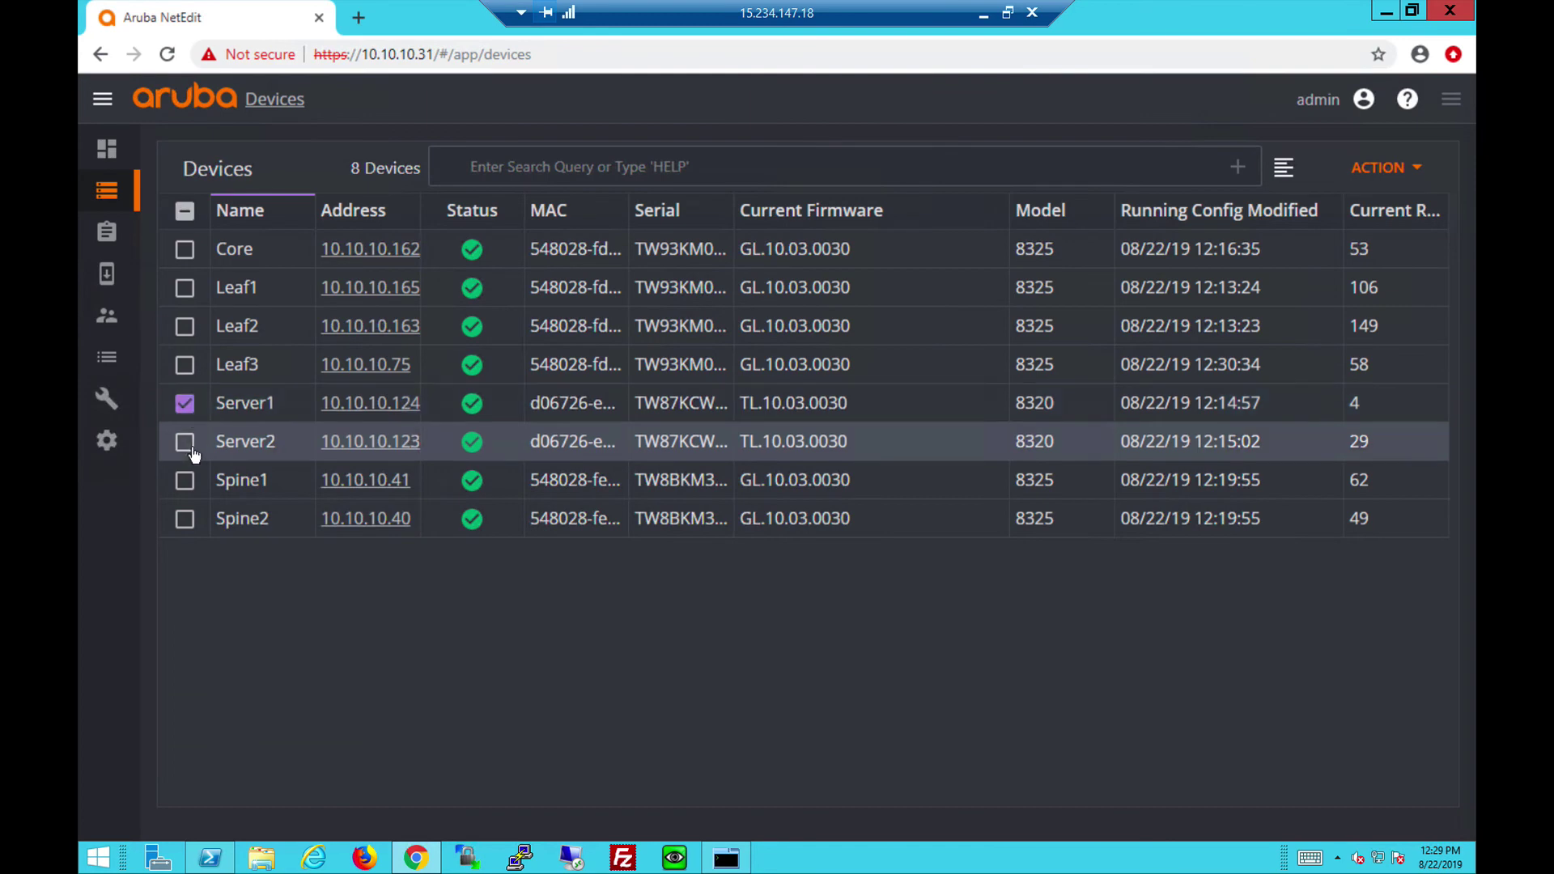
click(185, 442)
click(1383, 170)
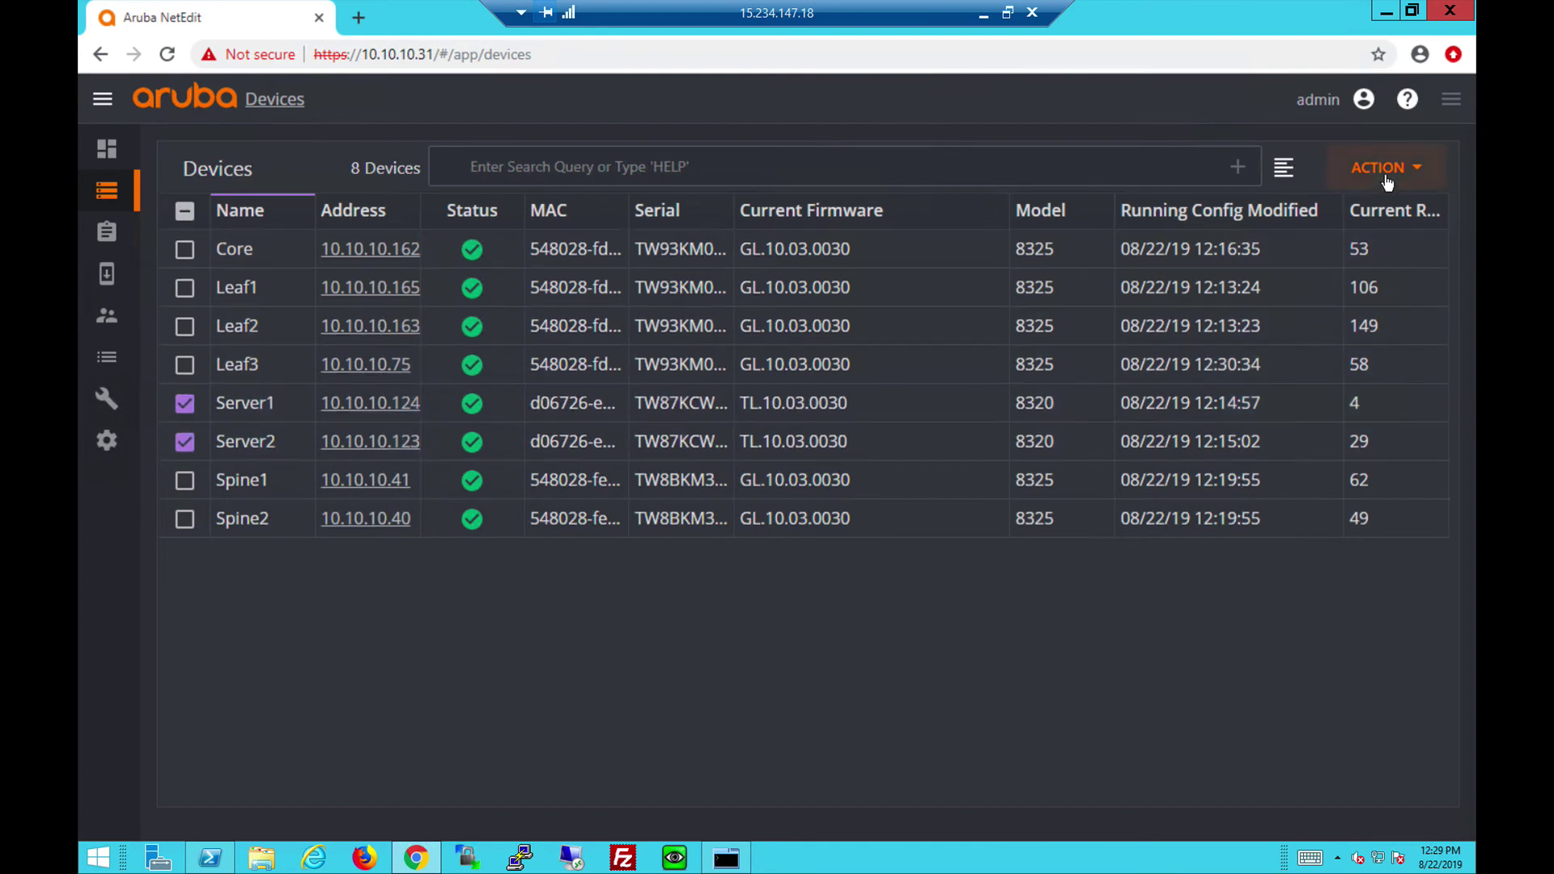
click(1332, 332)
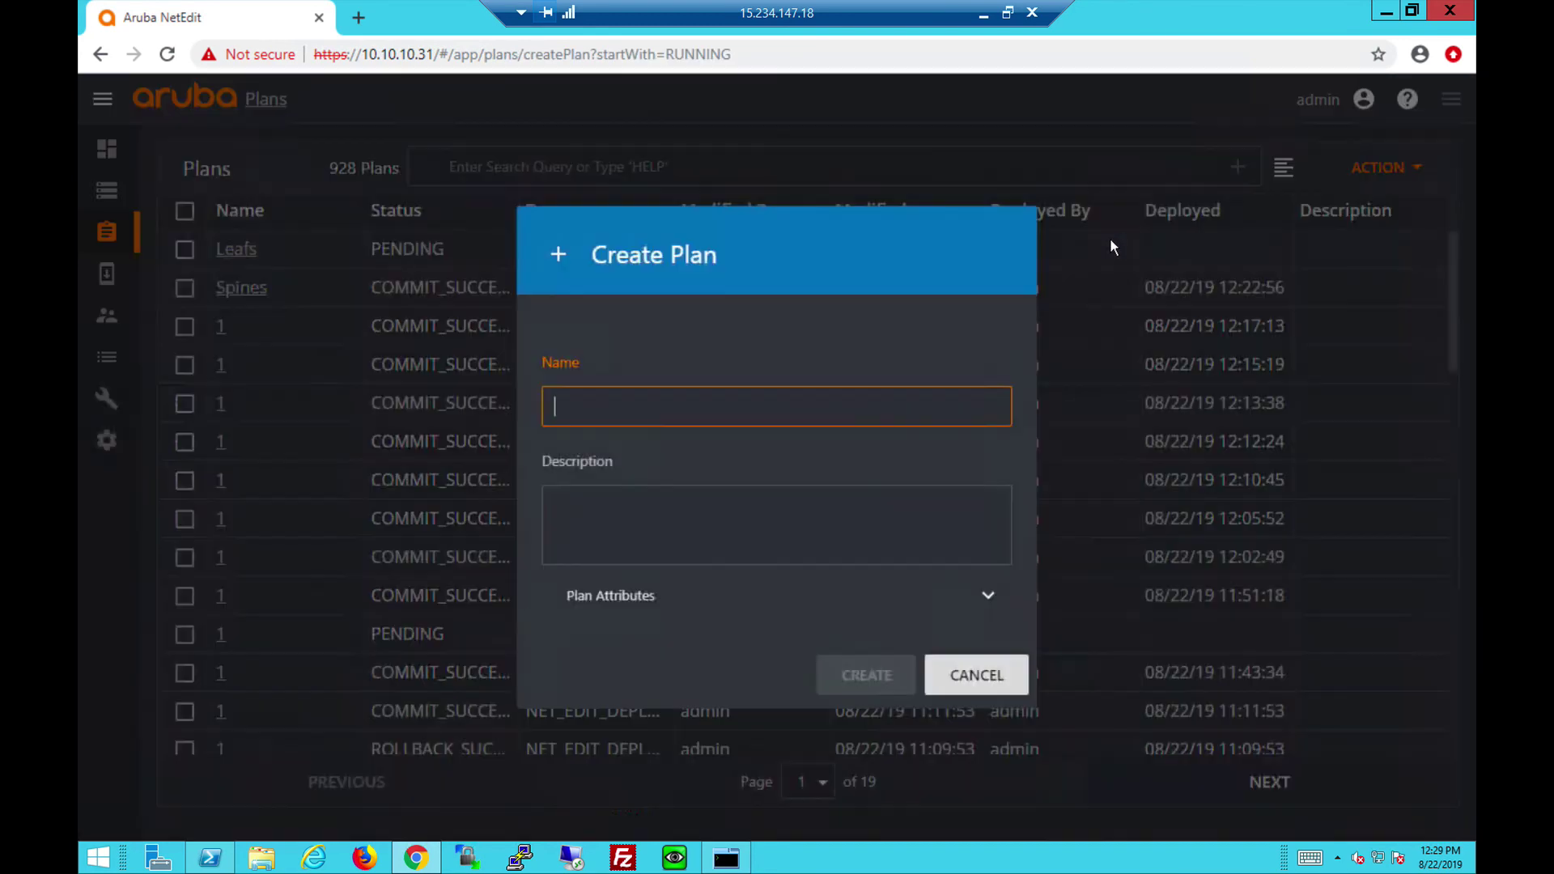
text(servers)
click(881, 669)
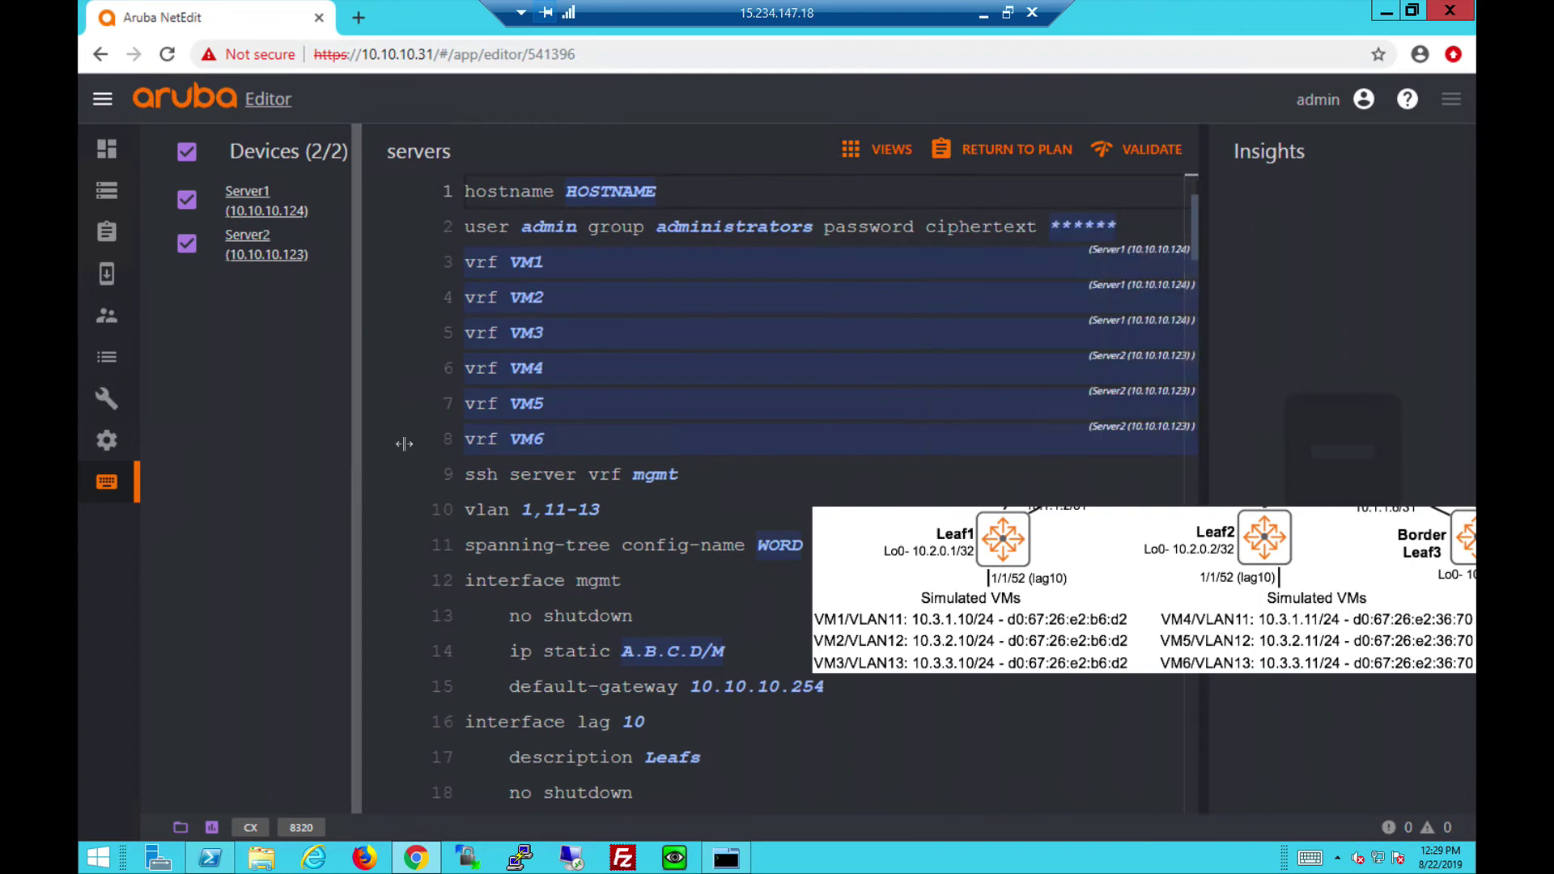
Limit the editor to Server1 and review vlan11–13 in VRFs VM1–VM3 with default routes.
click(186, 243)
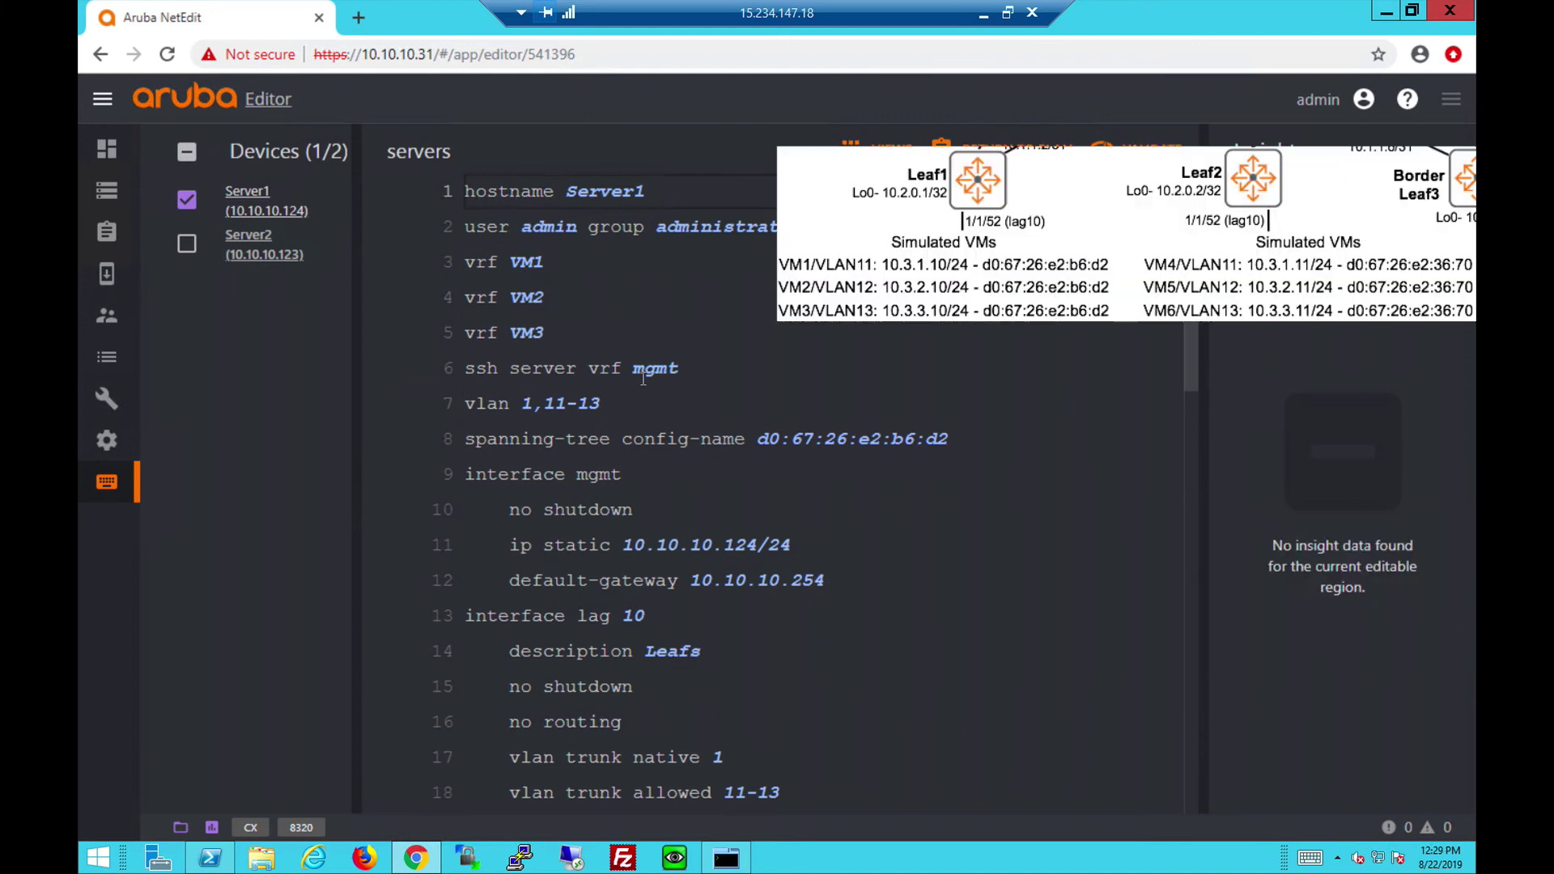
scroll(1188, 410, down, 1)
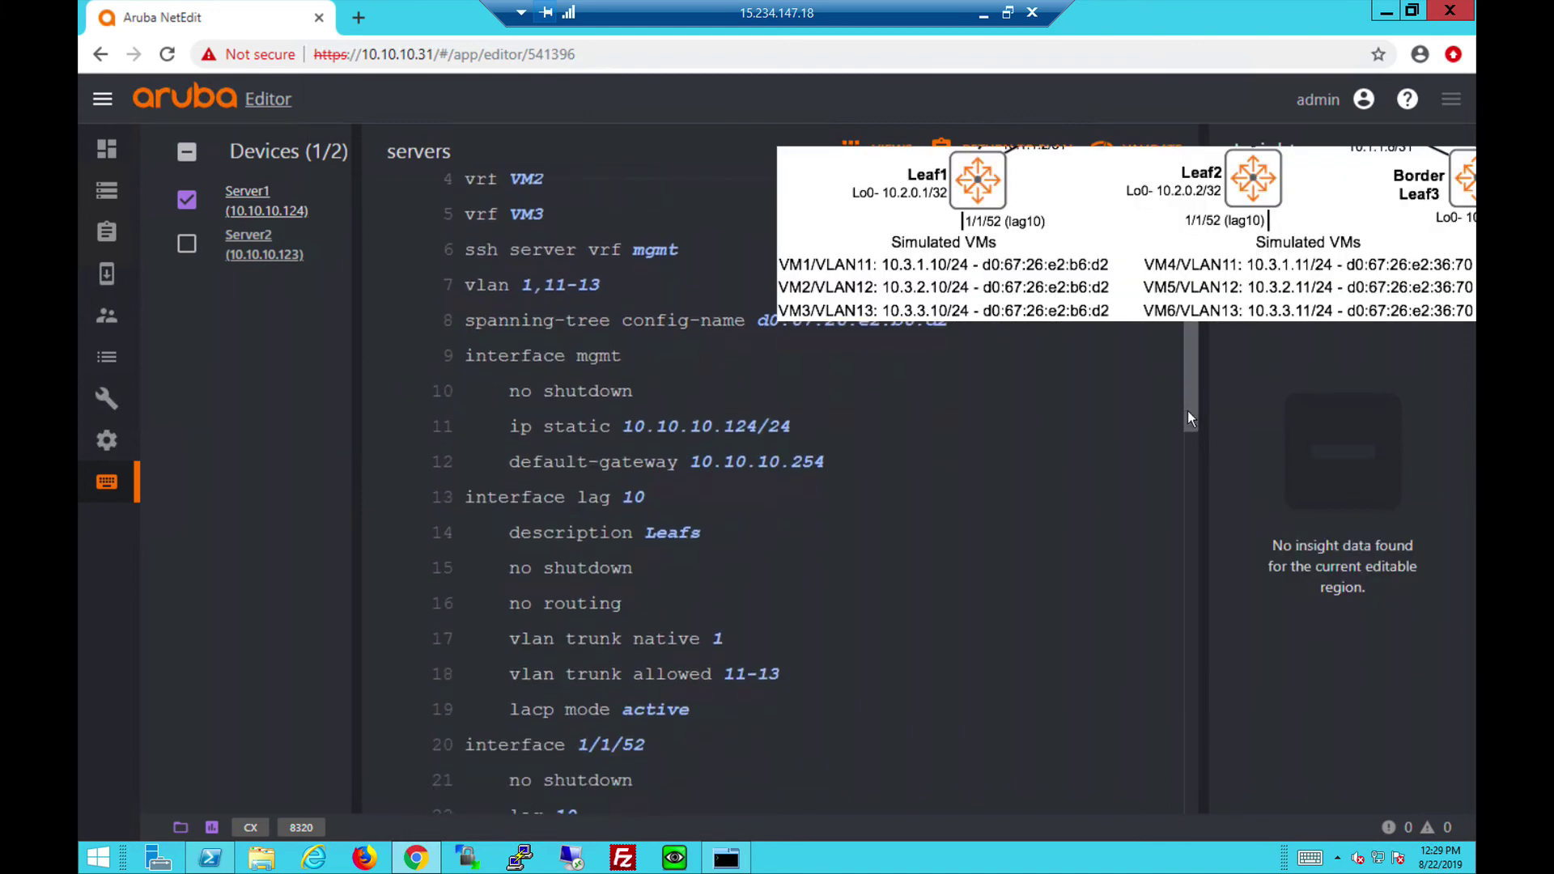
drag(1187, 410, 1187, 458)
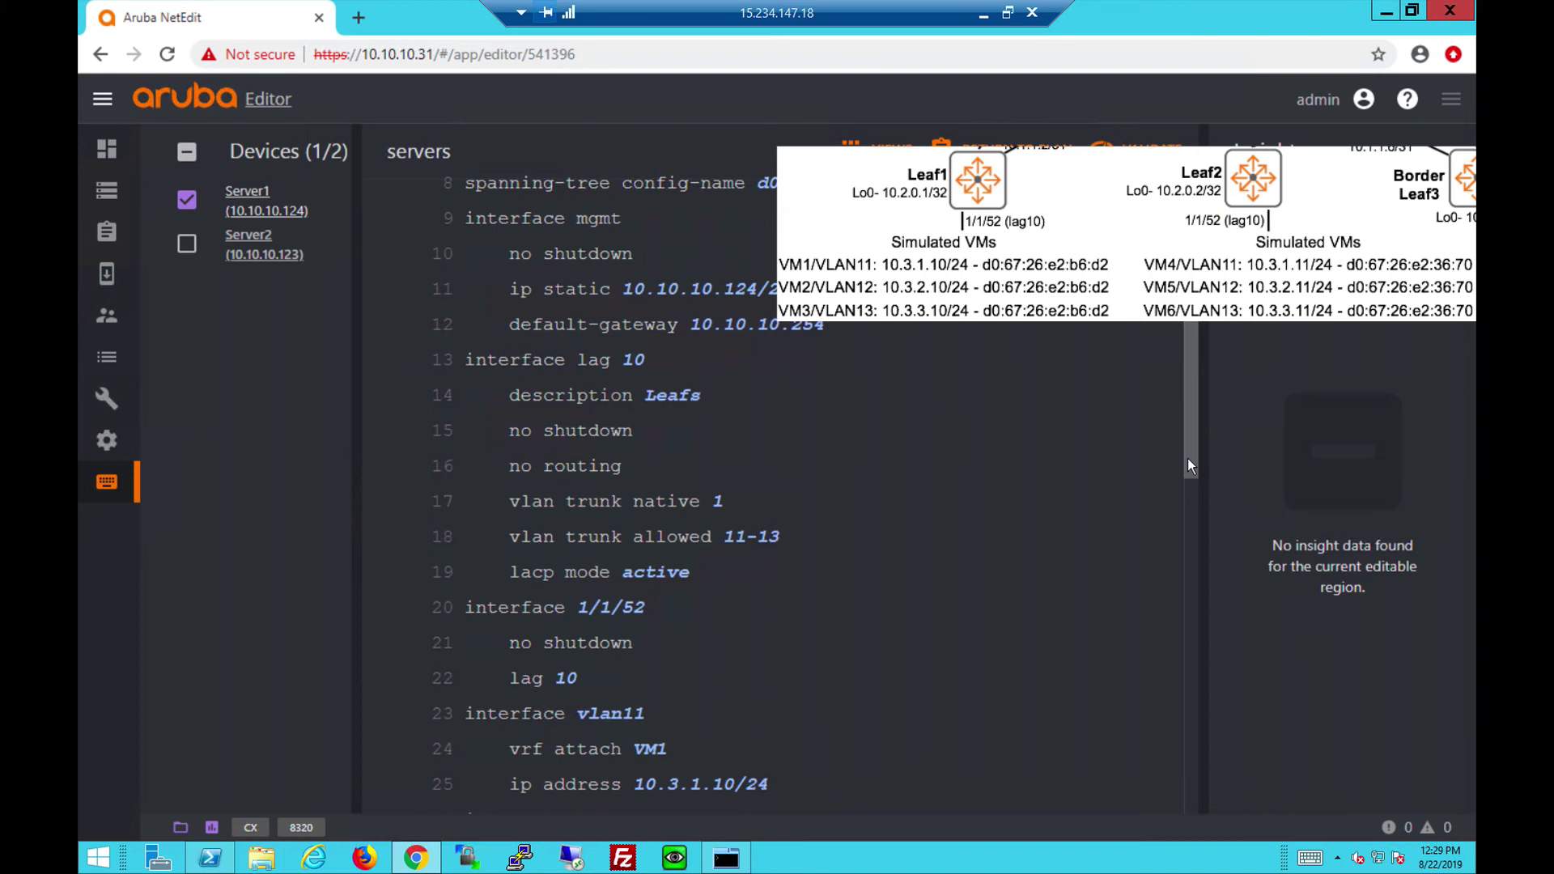
drag(1187, 458, 1193, 617)
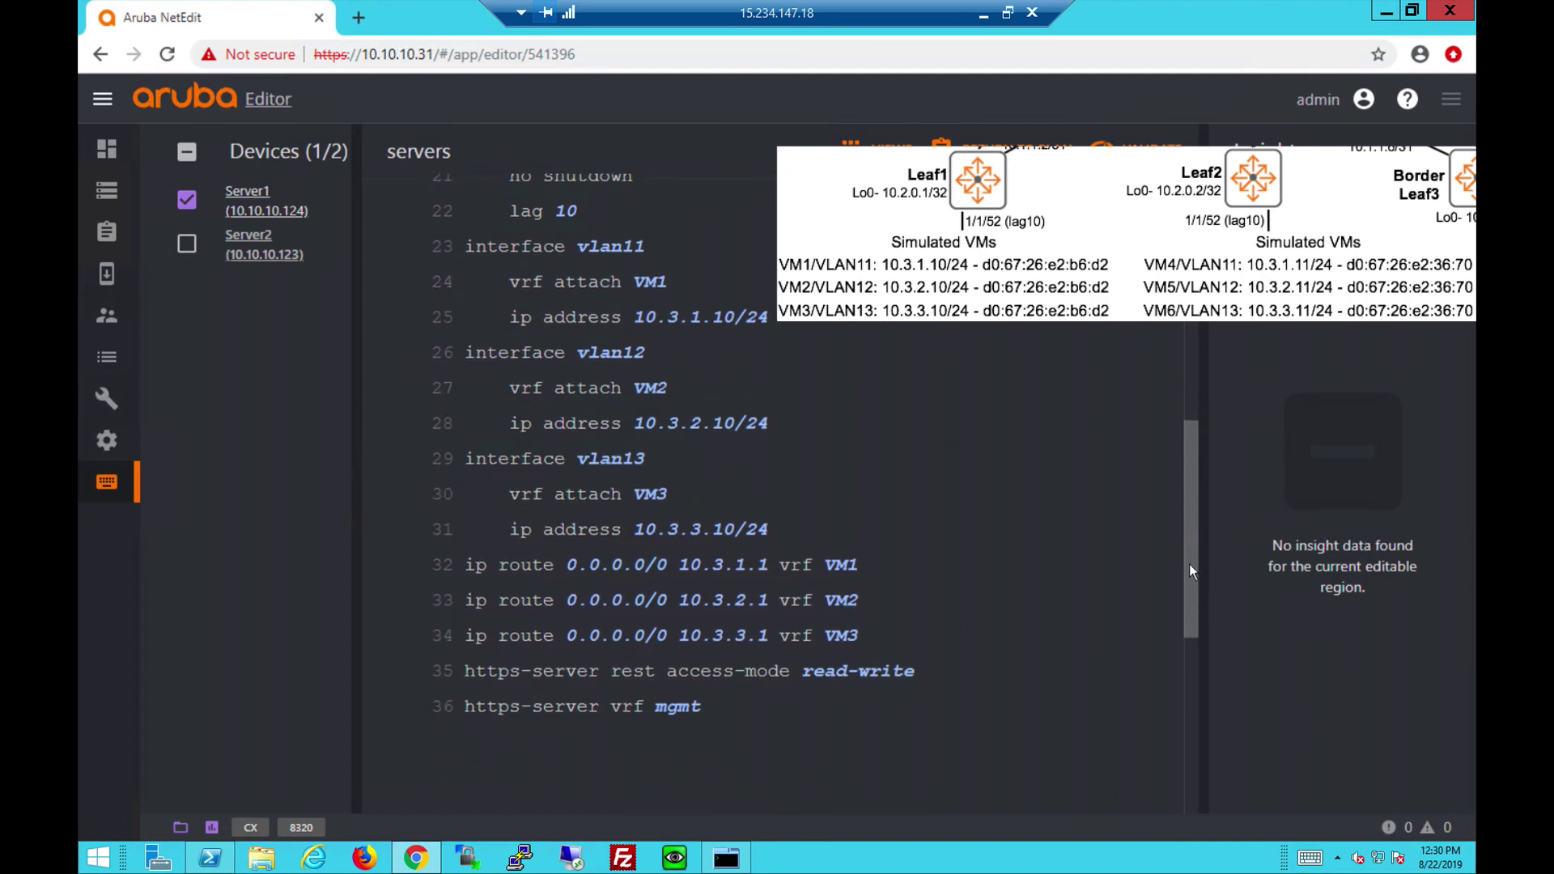
drag(1190, 553, 1188, 376)
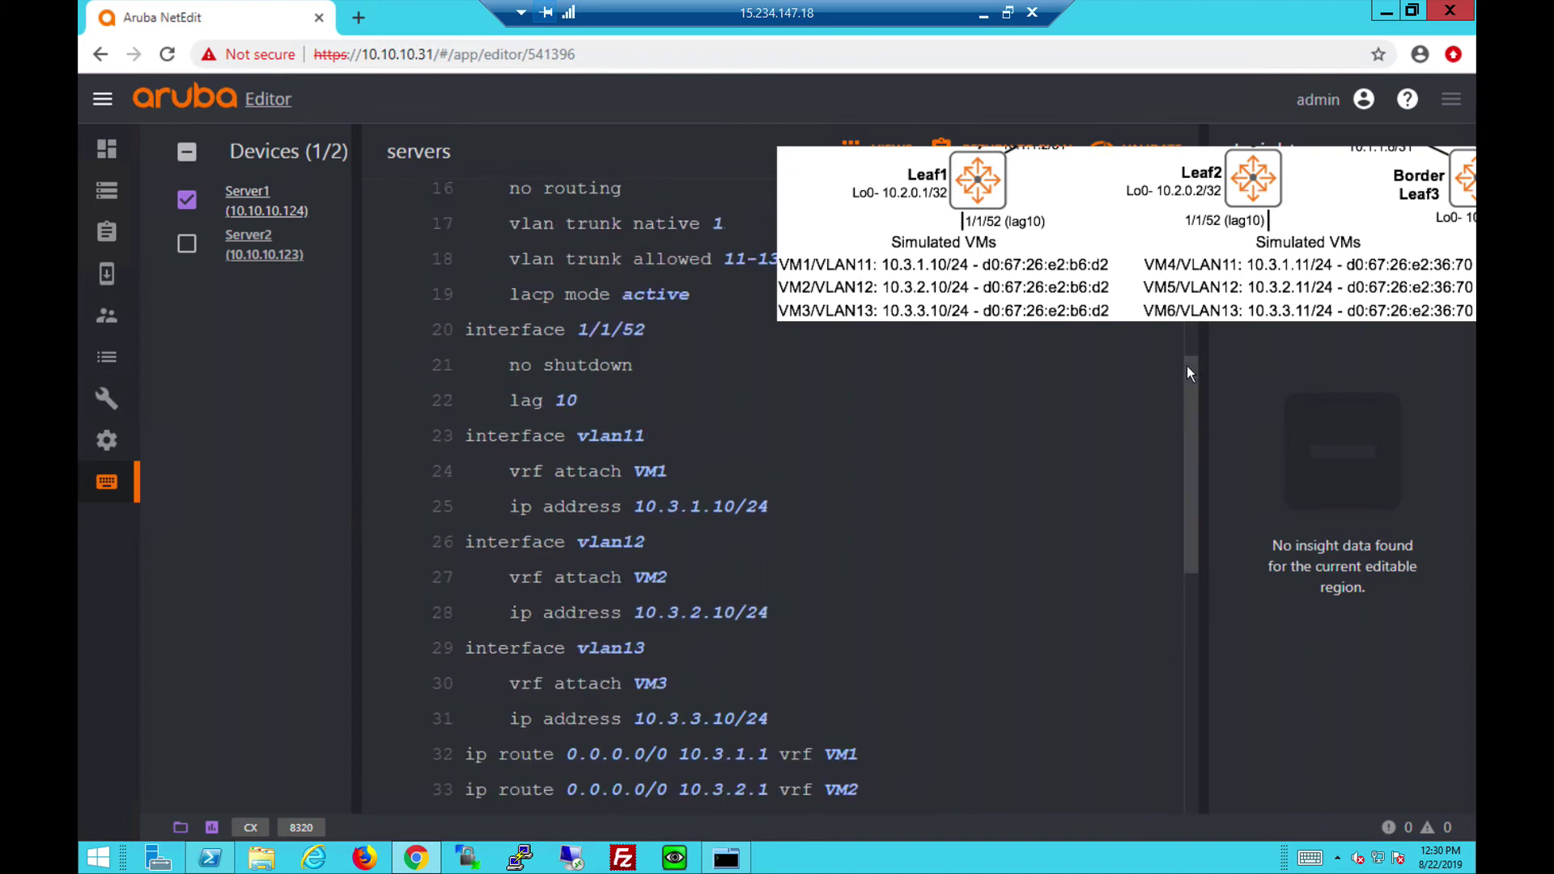
scroll(729, 486, up, 3)
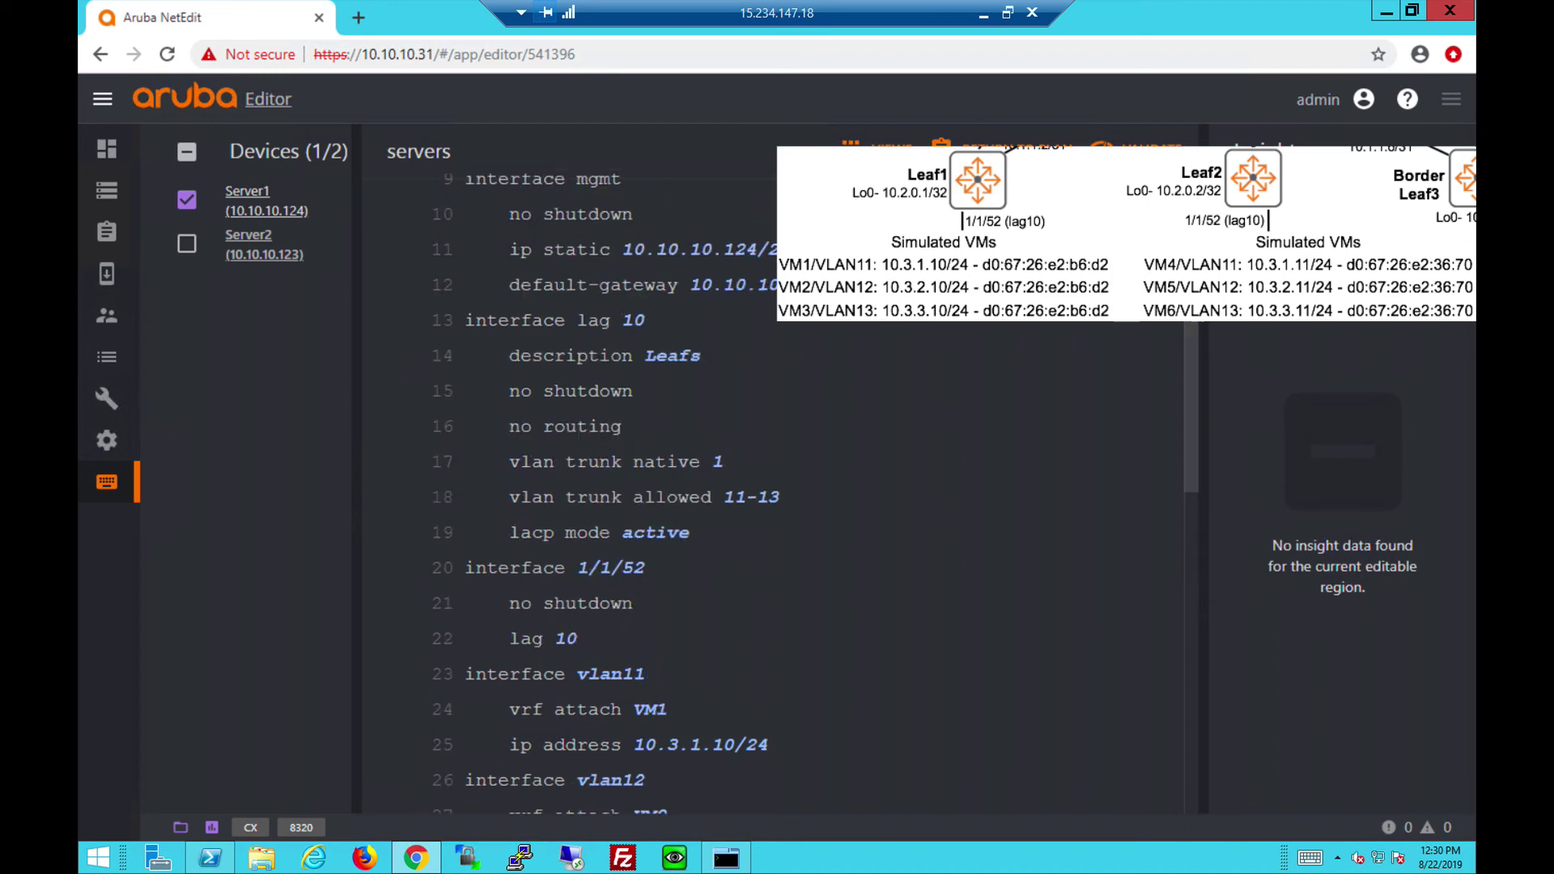
Show Server2 alone and review vlan11–13 in VM4–VM6 at 10.3.x.11/24 with default routes.
click(187, 243)
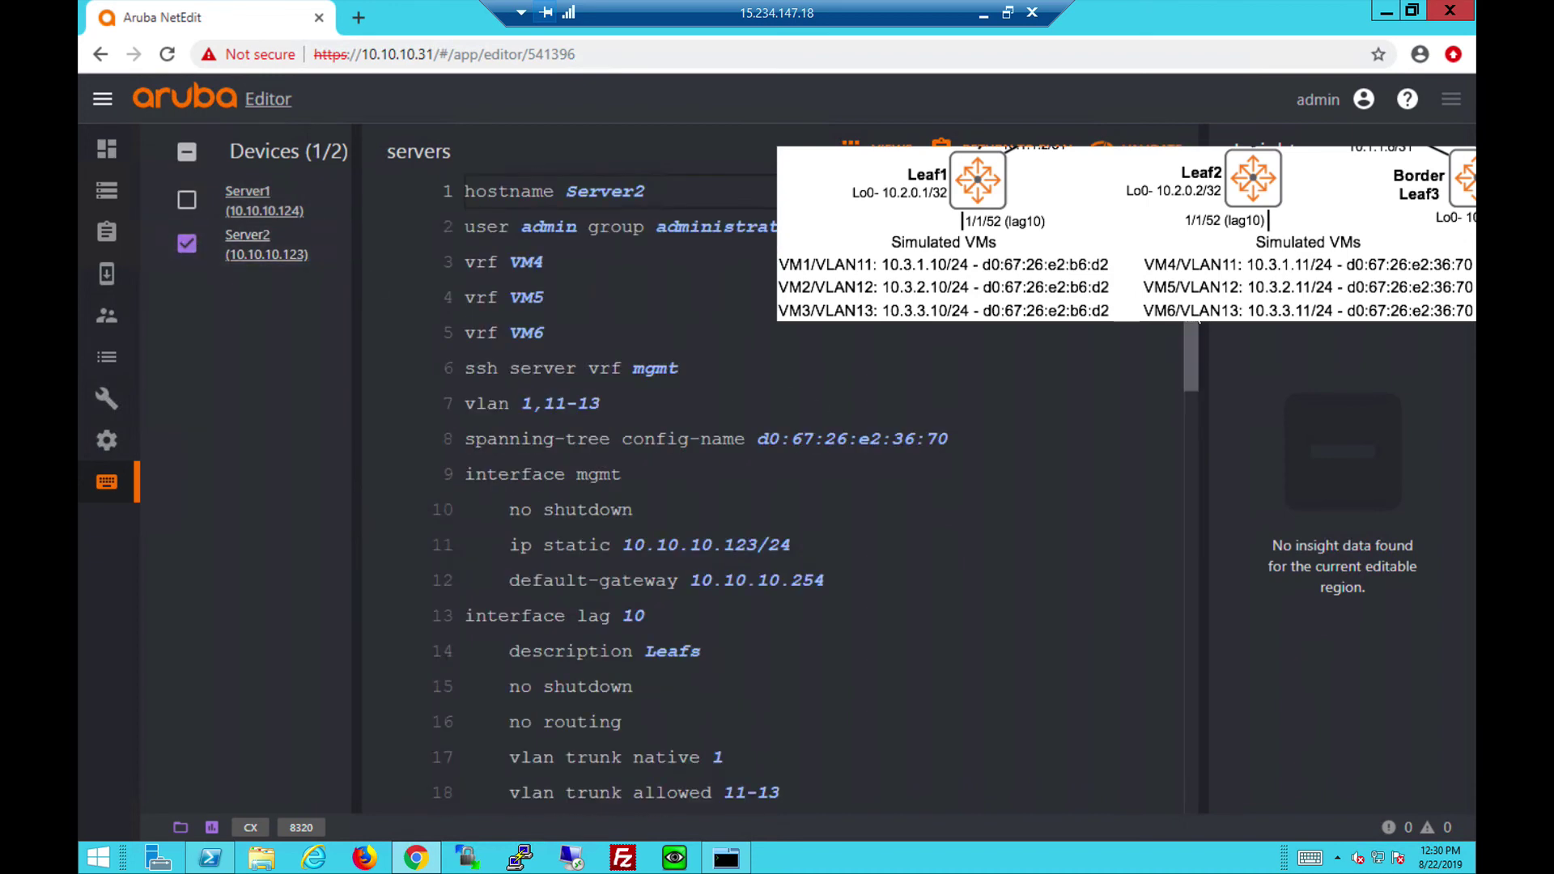
drag(1189, 325, 1186, 345)
drag(1185, 372, 1196, 538)
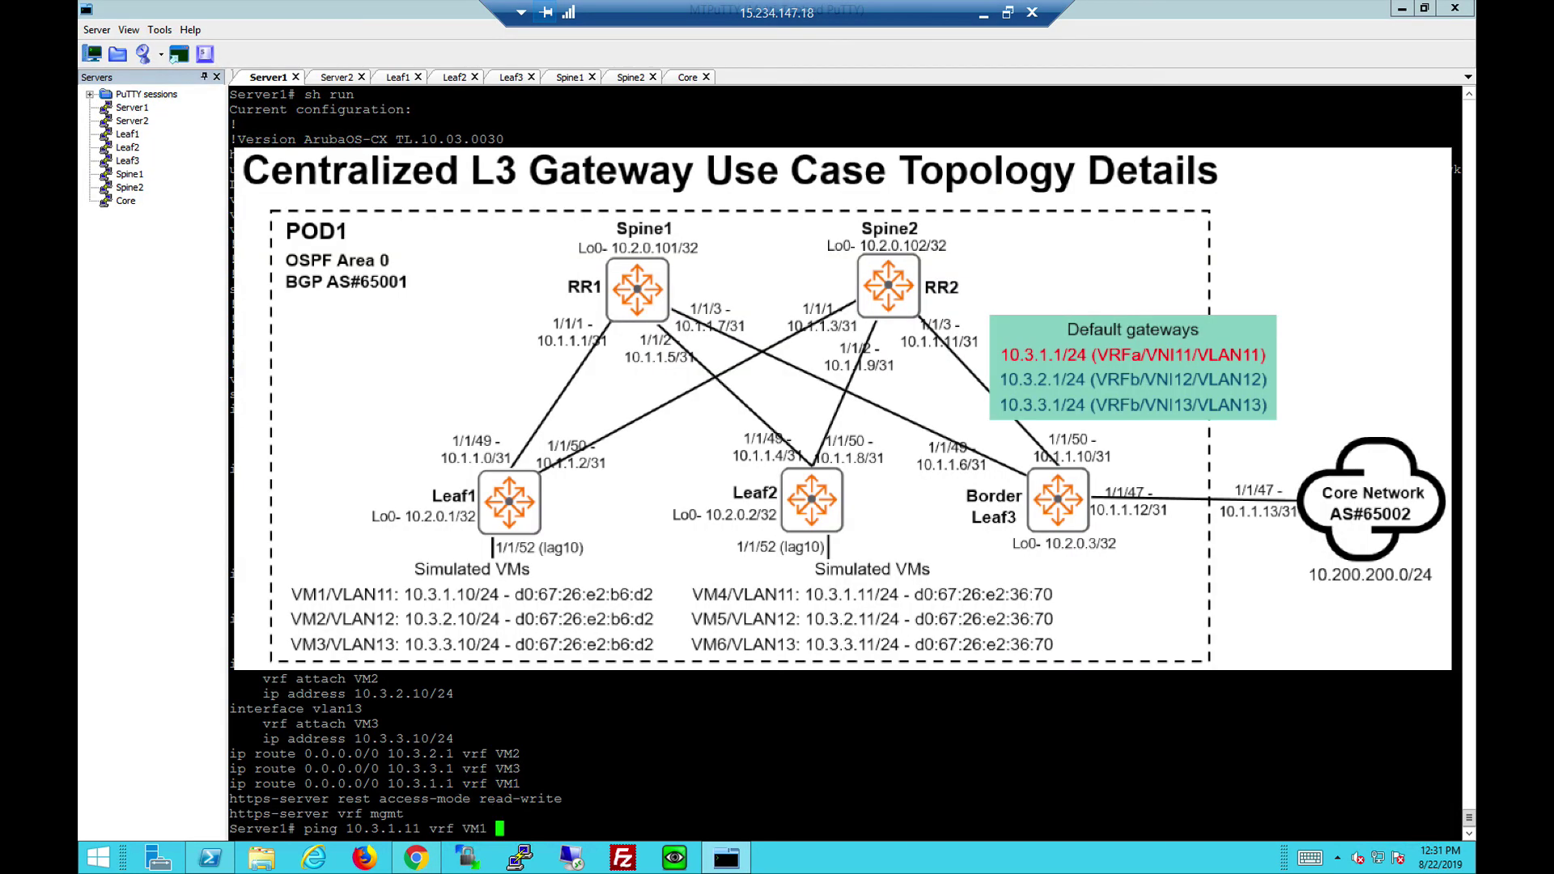
Ping 10.3.1.11 and 10.3.2.11 from Server1's VRFs, stopping each with Ctrl+C.
key(Return)
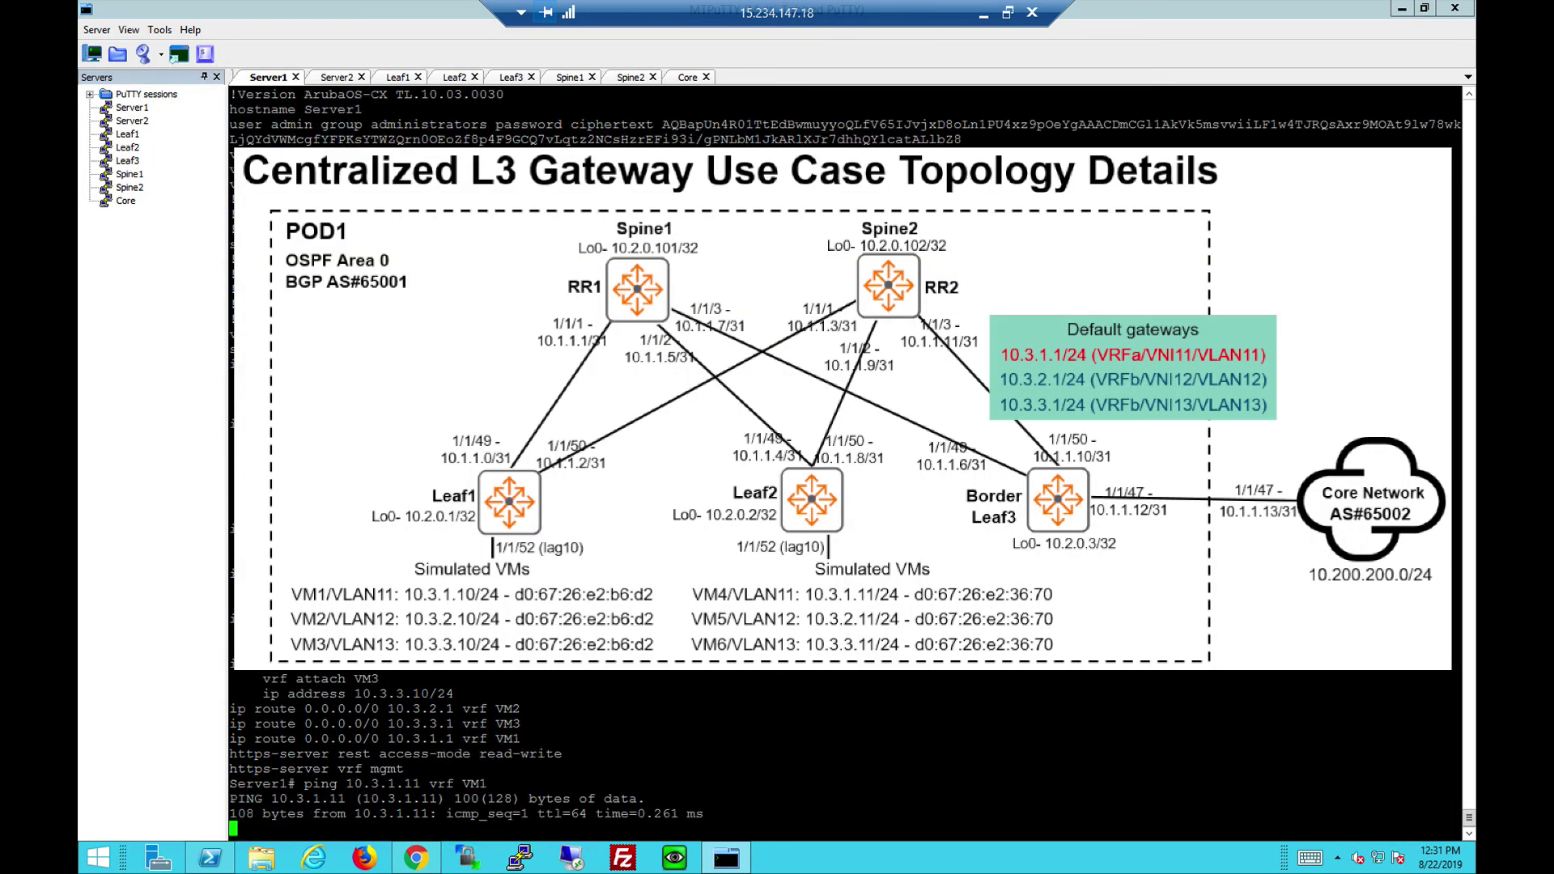
key(ctrl+c)
key(Return)
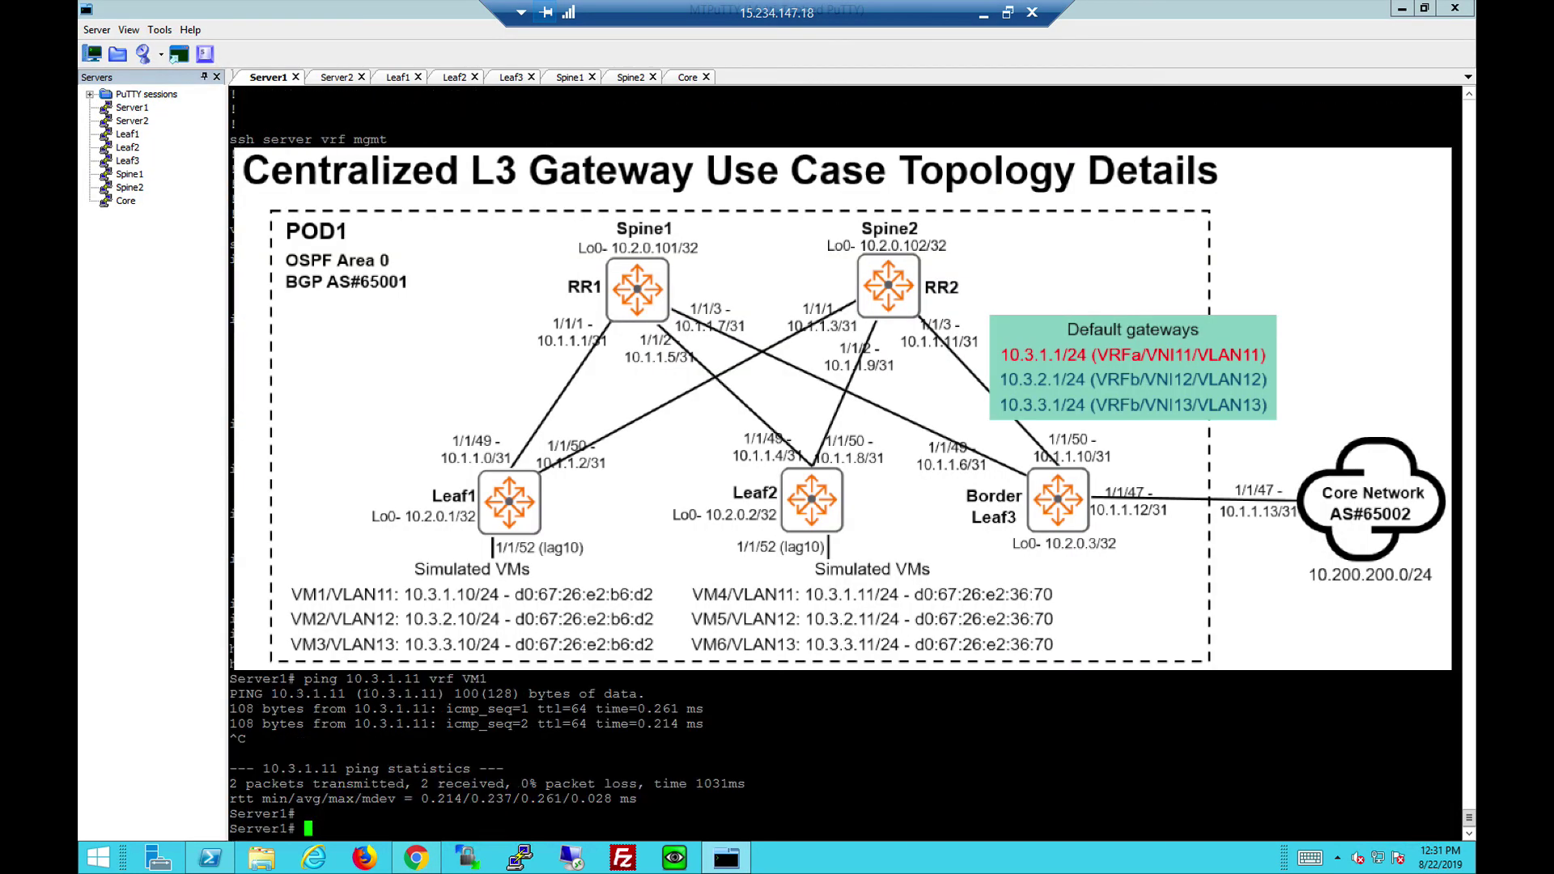
key(Up)
key(Left)
key(Left)
key(Return)
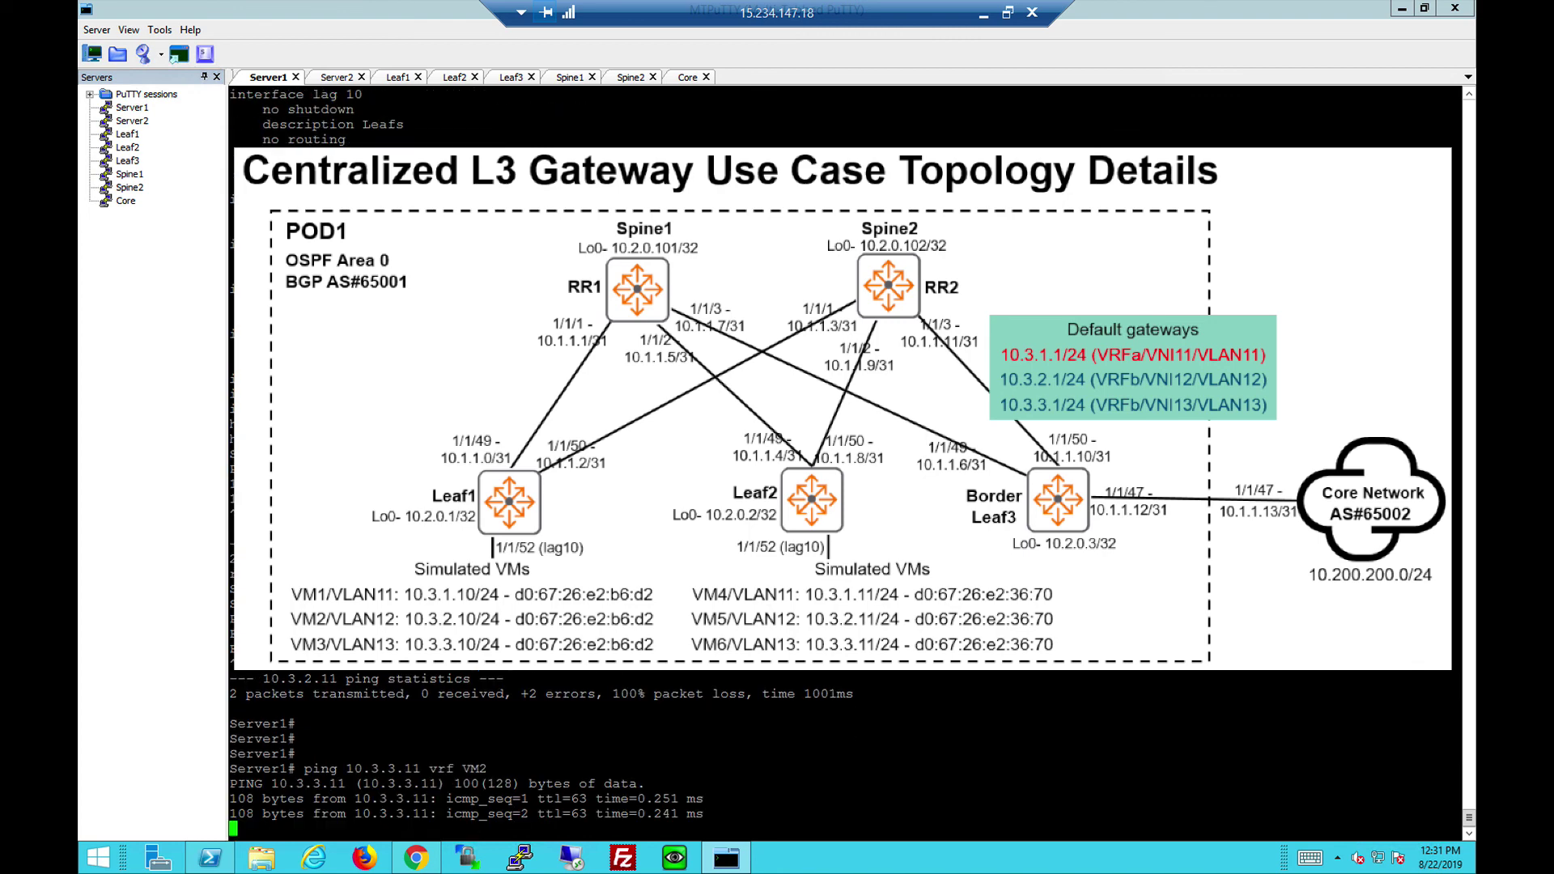
key(ctrl+c)
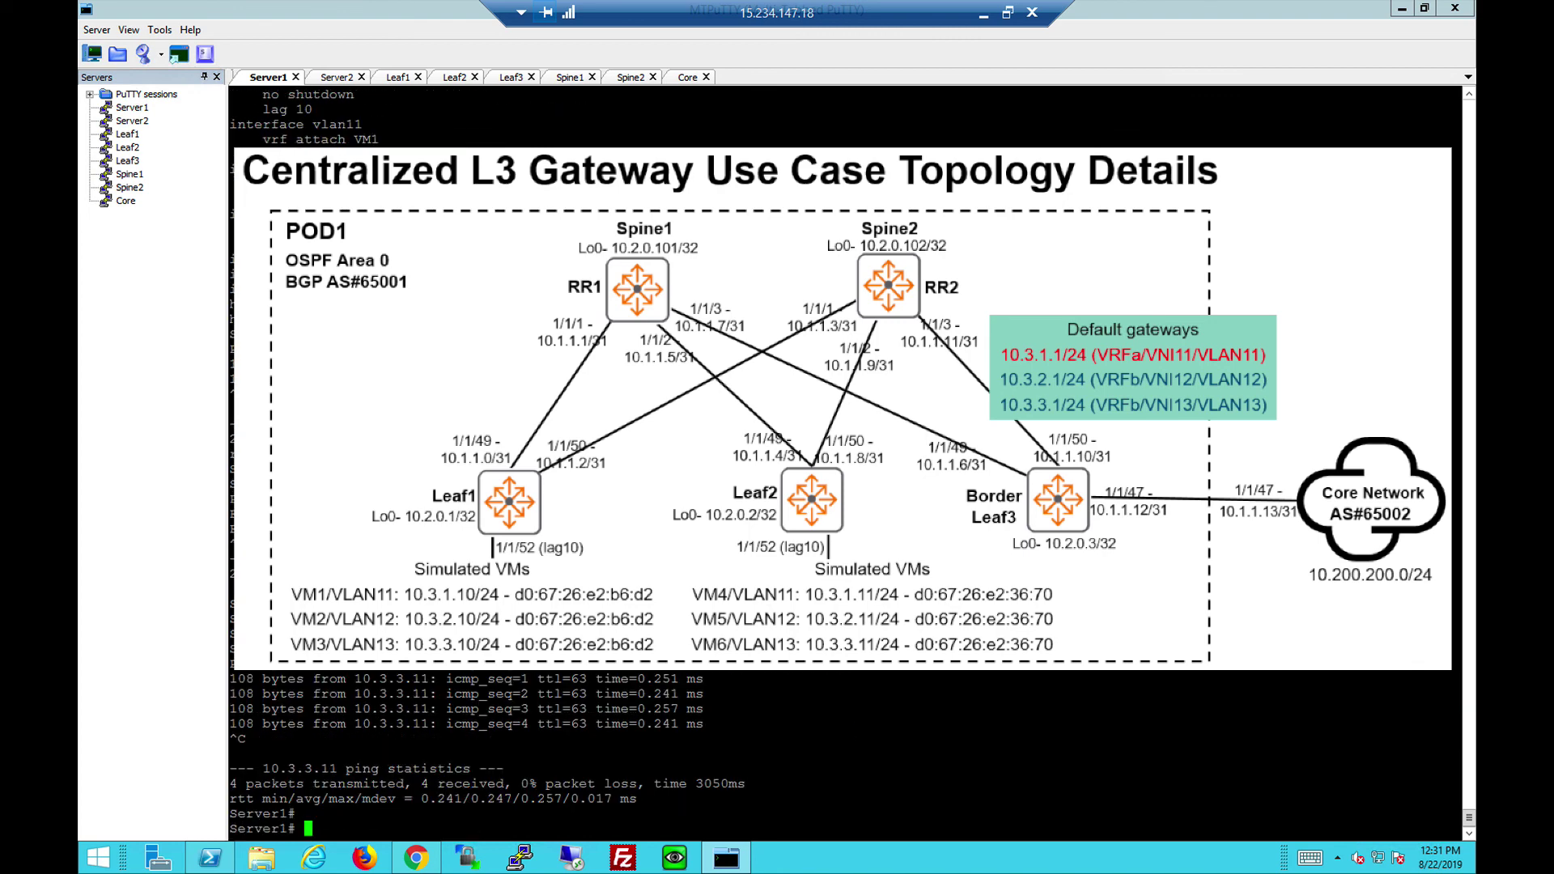
Ping the core network at 10.200.200.1 from VRFs VM2 and VM1.
key(Up)
key(Left)
key(Left)
key(Left)
key(Left)
key(Left)
key(Left)
key(Left)
key(Left)
key(BackSpace)
key(BackSpace)
key(BackSpace)
key(BackSpace)
key(BackSpace)
key(BackSpace)
key(BackSpace)
key(BackSpace)
key(BackSpace)
text(10.200.200.)
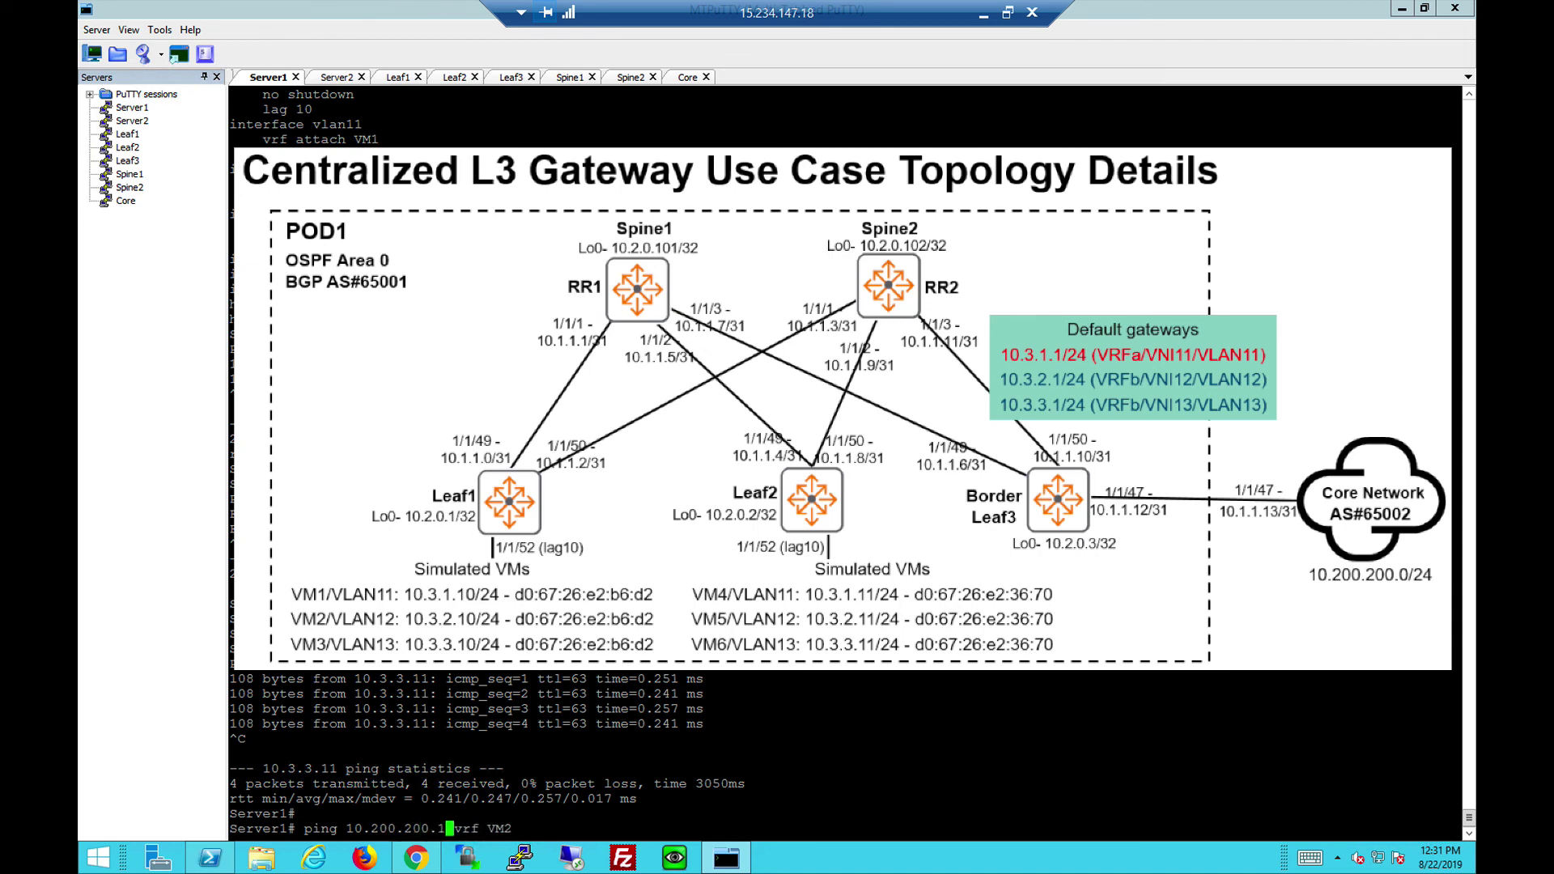
key(Return)
key(ctrl+c)
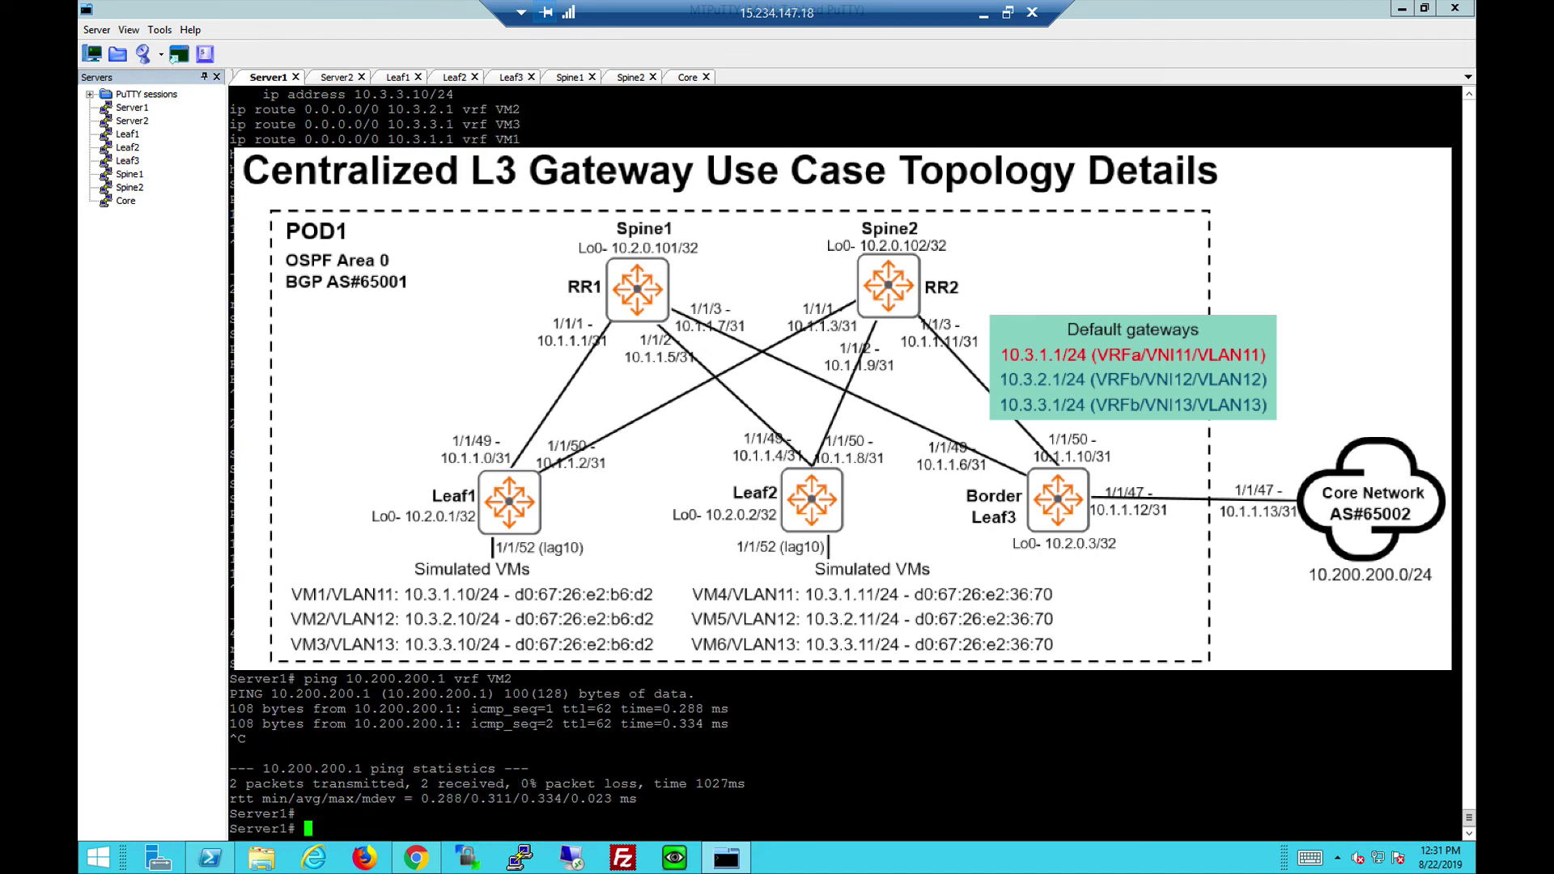
key(Up)
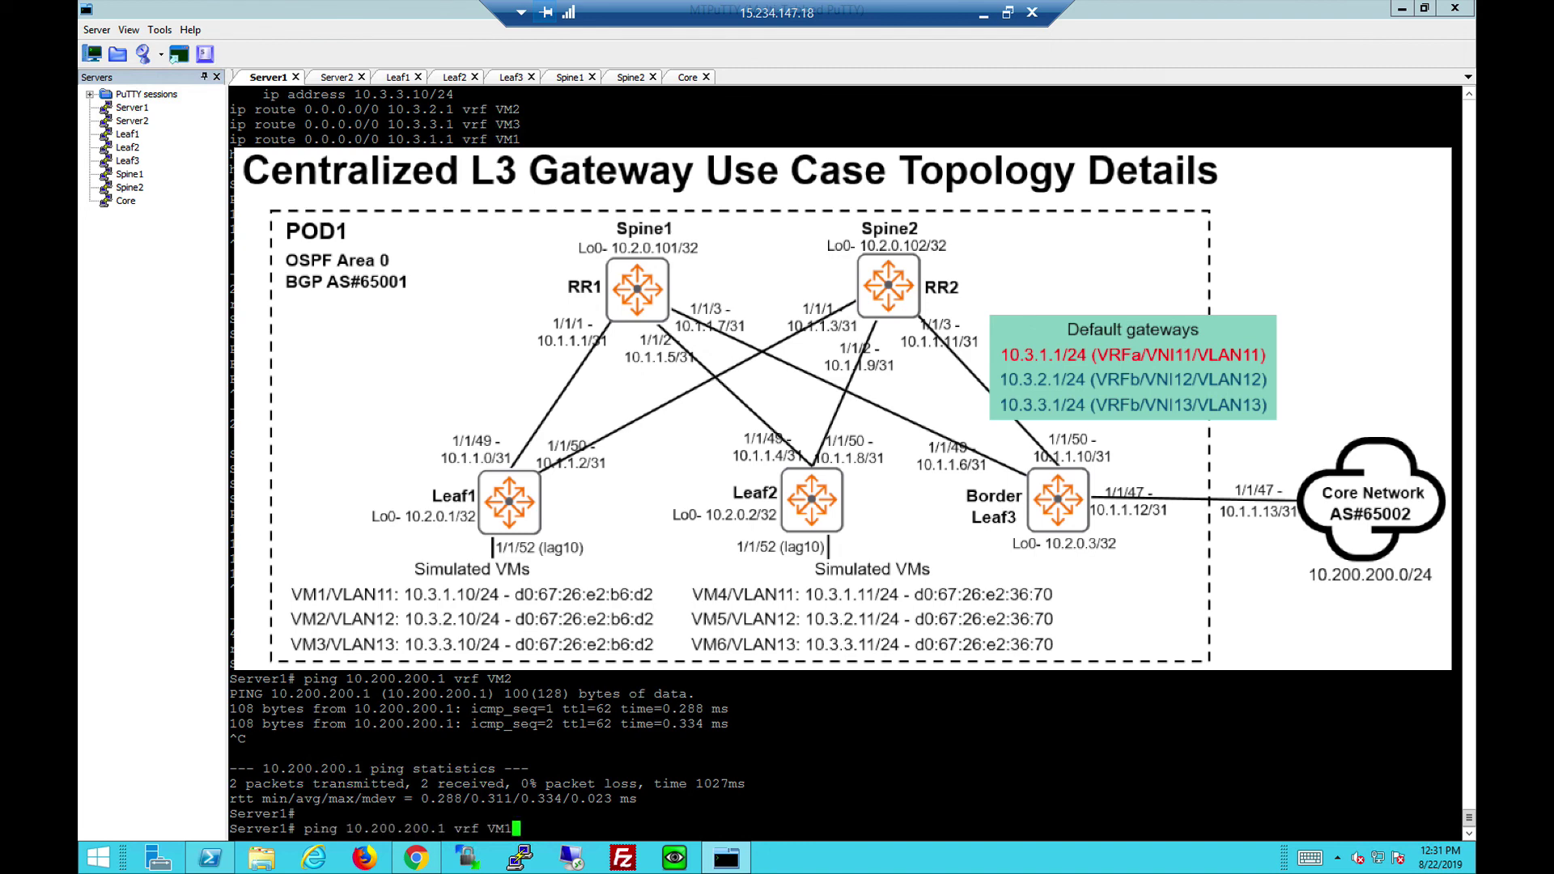
key(Return)
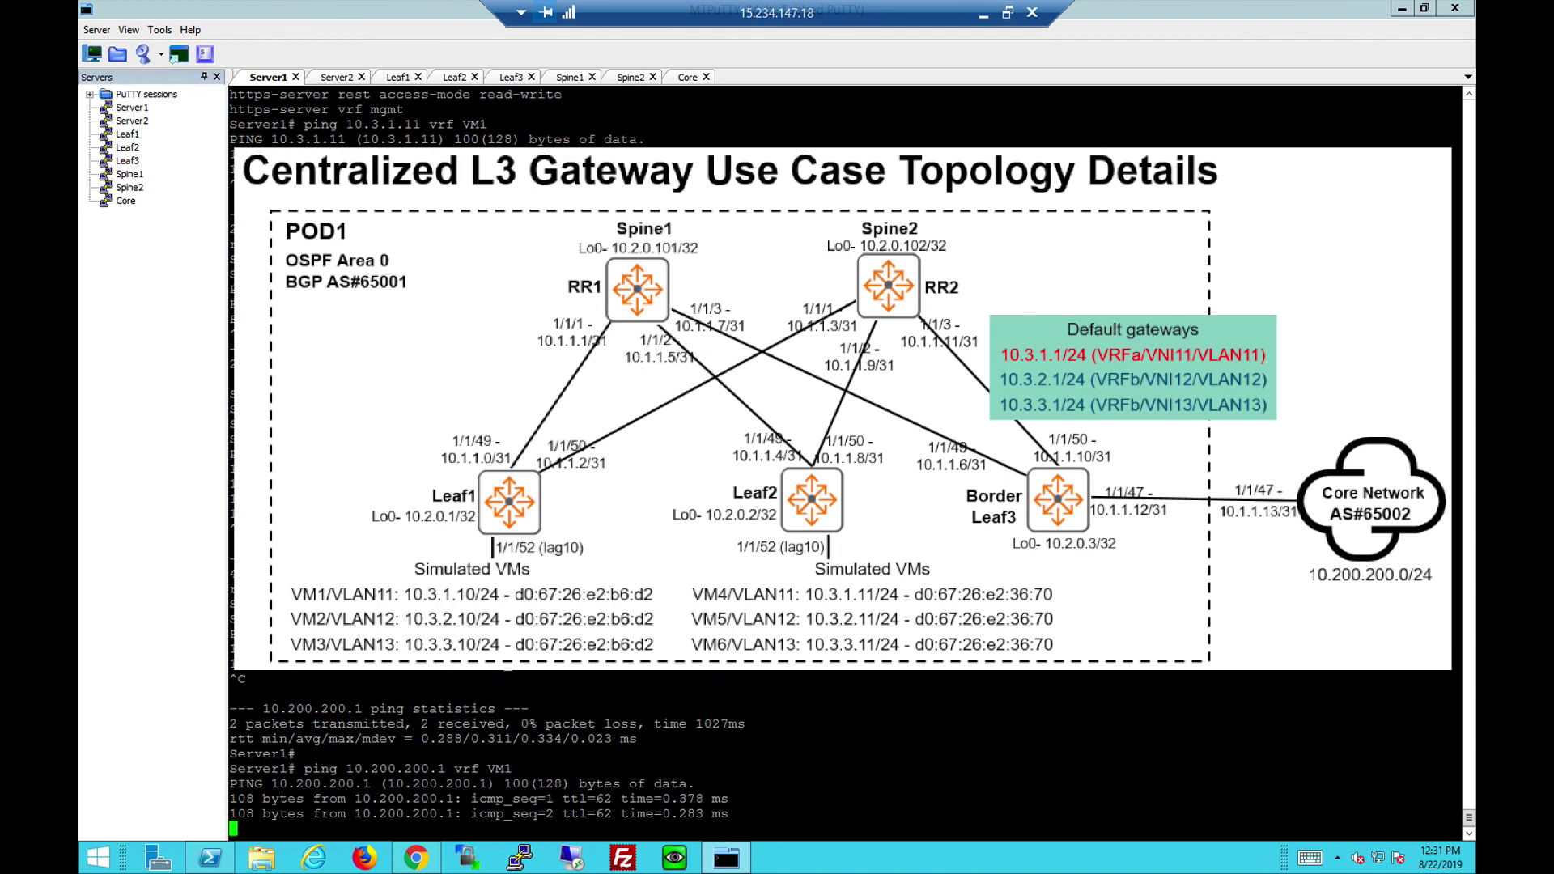